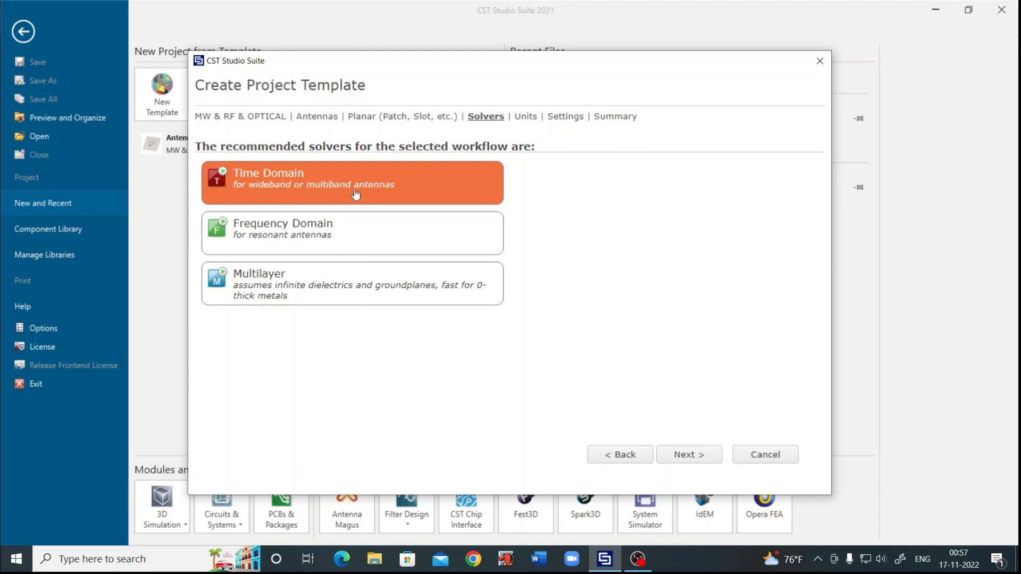
# Choose the Time Domain solver for the project template and accept mm, GHz, ns and Kelvin as its units.
pyautogui.click(367, 185)
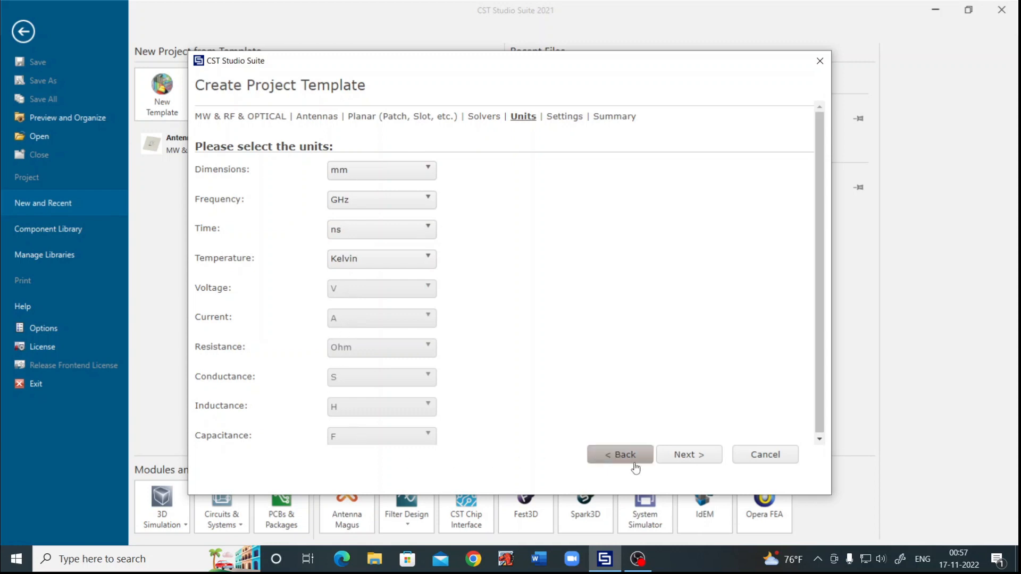
pyautogui.click(689, 455)
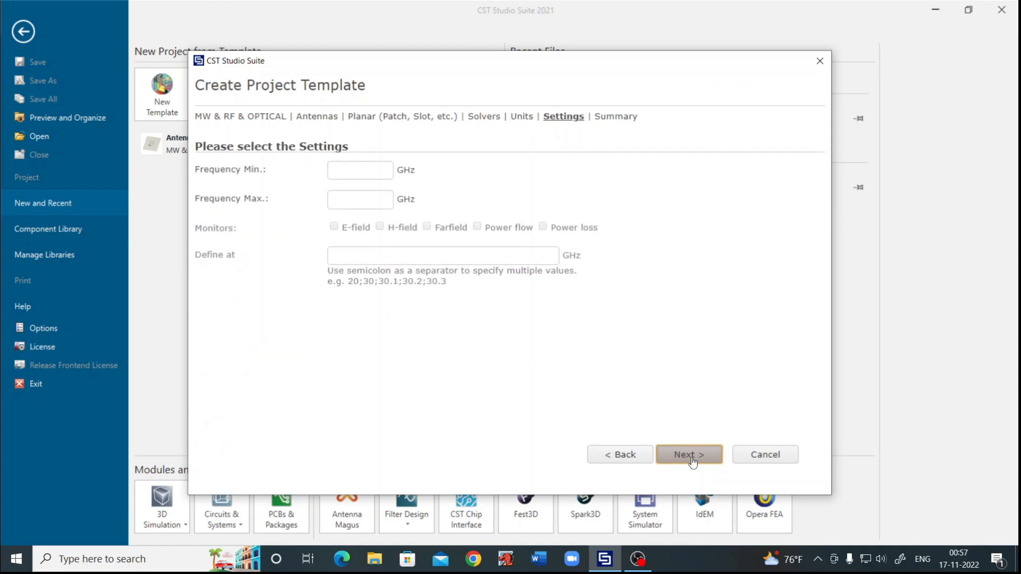
pyautogui.click(356, 167)
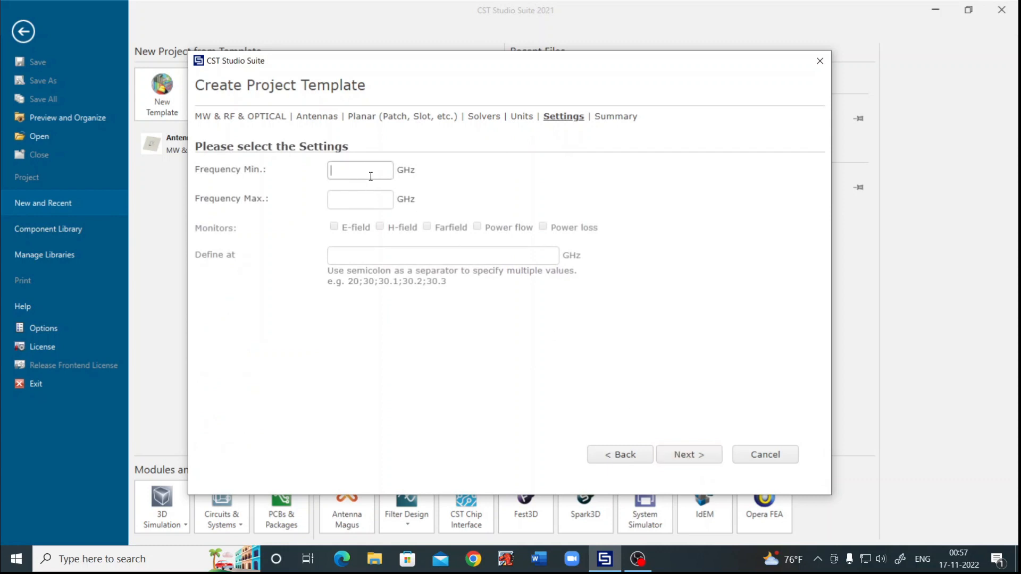
# Switch to Chrome and search for everything rf to reach its microstrip patch antenna calculator.
pyautogui.click(473, 559)
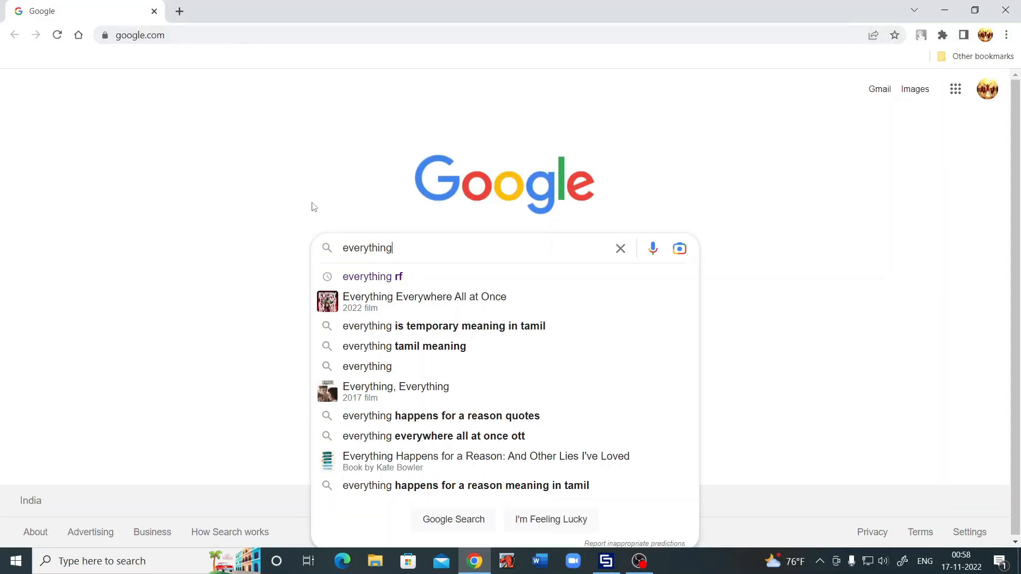
pyautogui.click(363, 278)
pyautogui.click(262, 210)
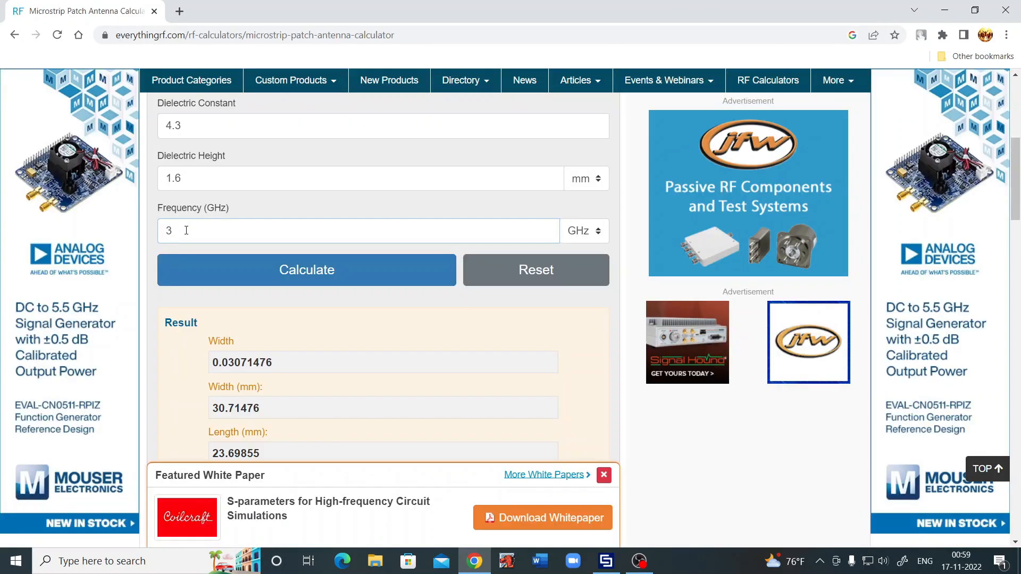
# Set the antenna calculator's frequency to 2 GHz, calculate the patch, and review its width and length.
pyautogui.press('BackSpace')
pyautogui.write('2')
pyautogui.click(290, 269)
pyautogui.scroll(-2, 292, 270)
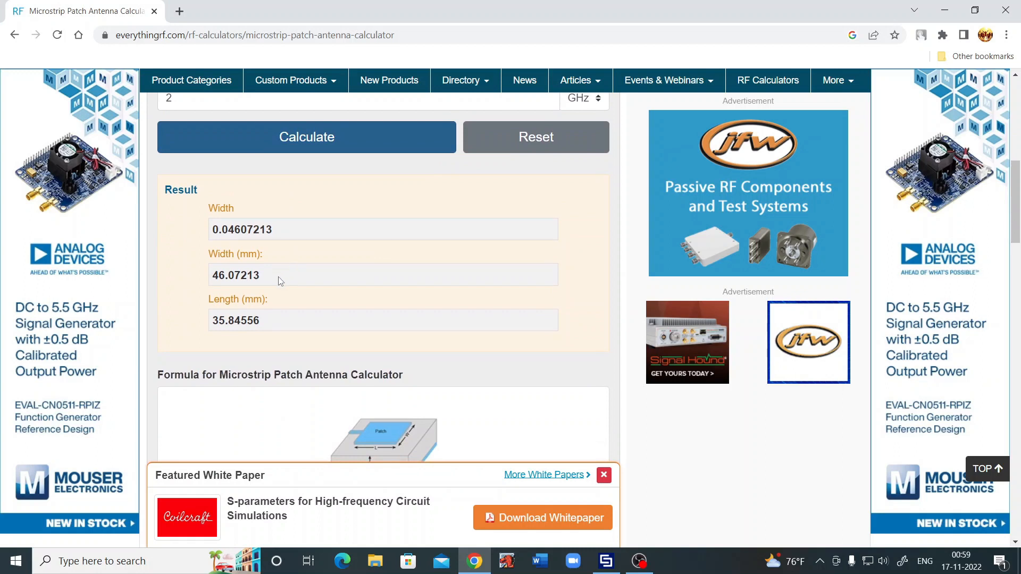
pyautogui.scroll(-1, 284, 348)
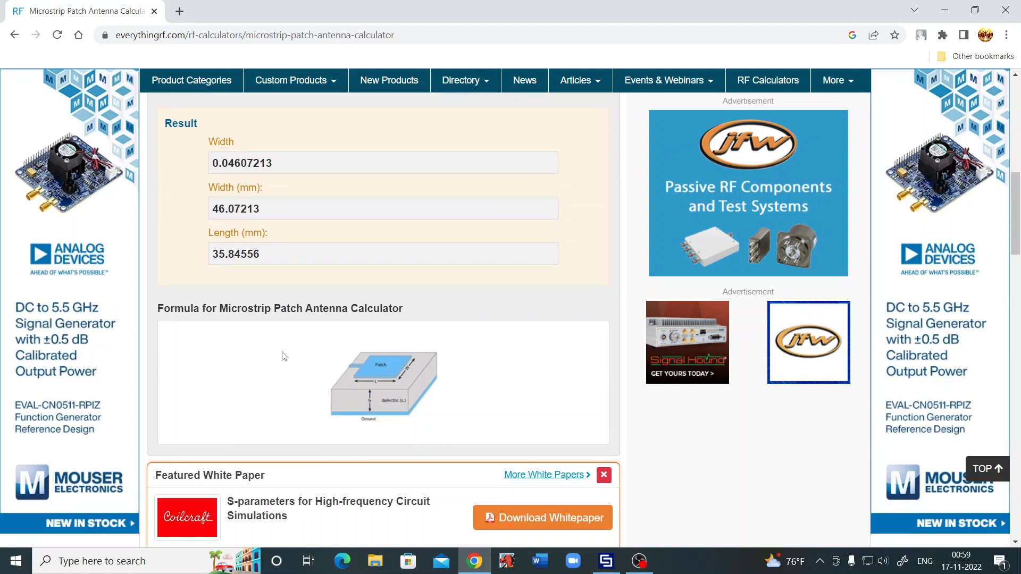
pyautogui.scroll(-2, 284, 357)
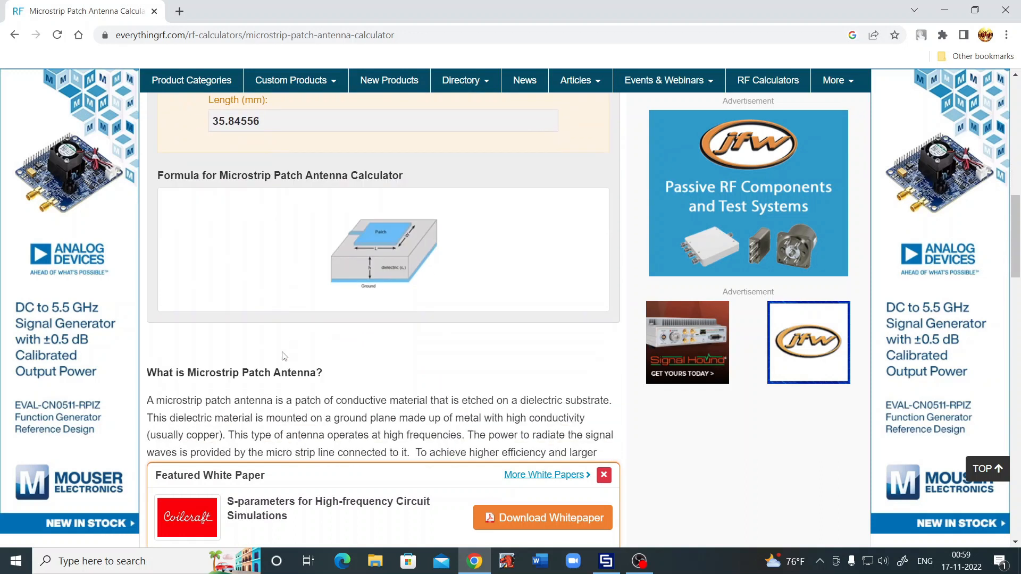
pyautogui.scroll(4, 285, 356)
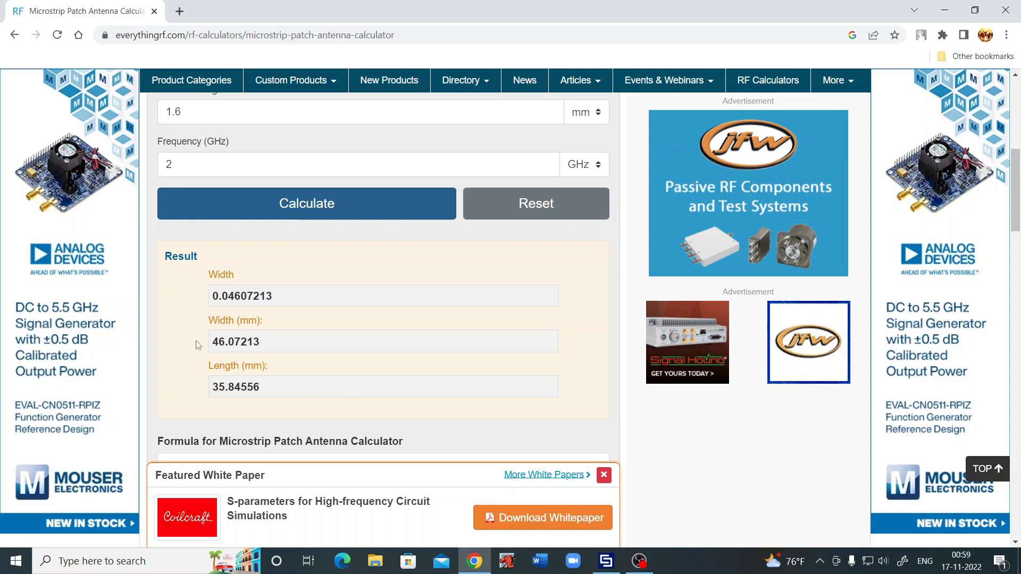
pyautogui.click(606, 561)
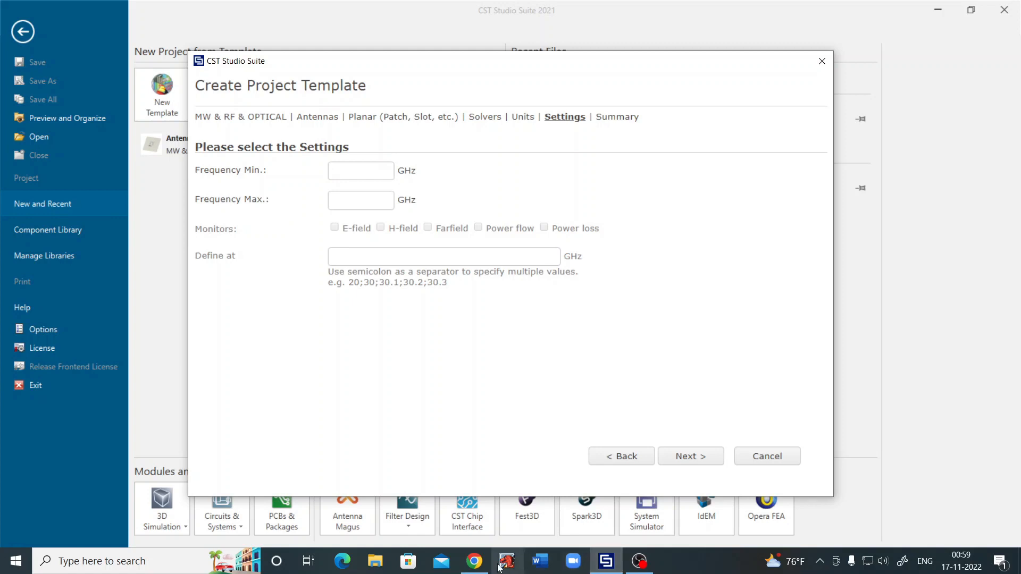
pyautogui.click(474, 561)
pyautogui.scroll(3, 238, 312)
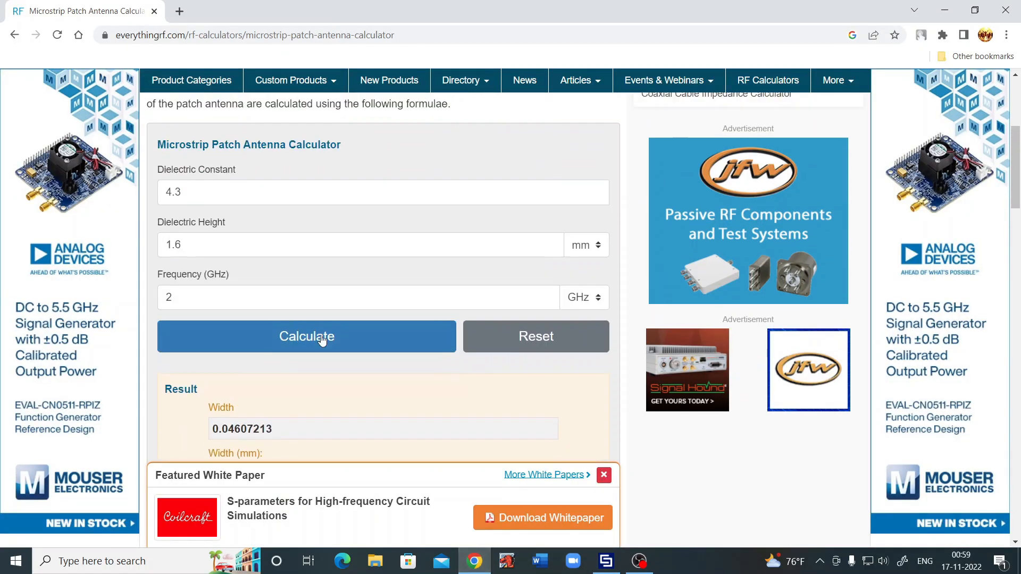
# Switch to CST Studio Suite and set the template's frequency range from 1 to 3 GHz.
pyautogui.click(612, 569)
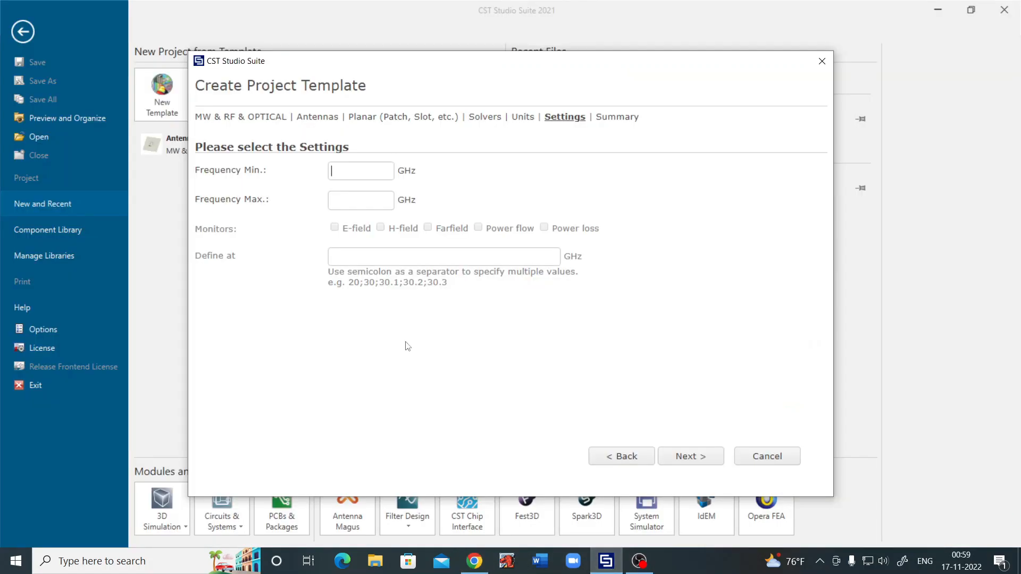
pyautogui.click(357, 169)
pyautogui.write('1')
pyautogui.press('Tab')
pyautogui.write('3')
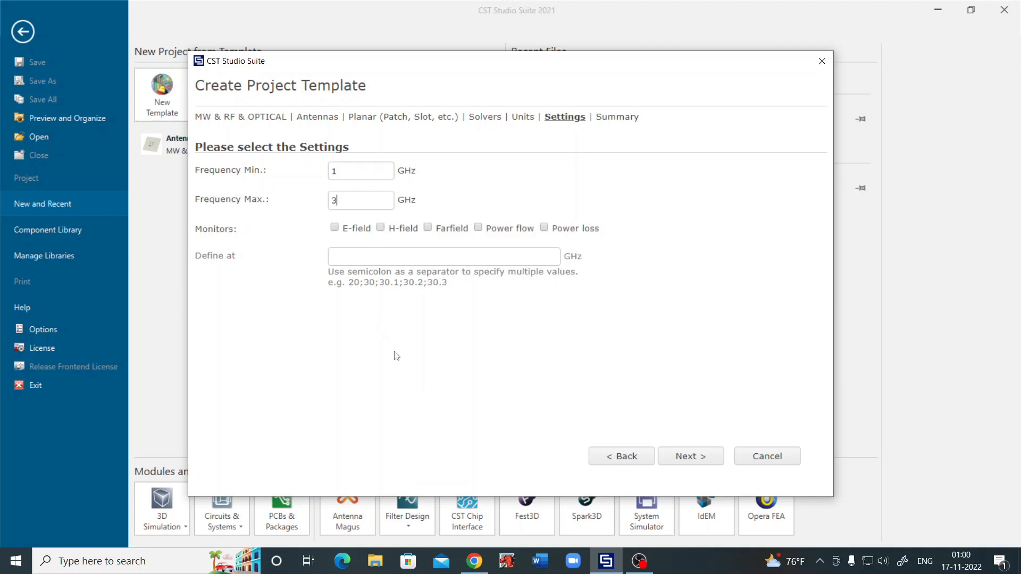
# Enable the E-field, H-field, Farfield, Power flow and Power loss monitors for the template.
pyautogui.click(336, 229)
pyautogui.click(381, 227)
pyautogui.click(427, 227)
pyautogui.click(478, 229)
pyautogui.click(544, 229)
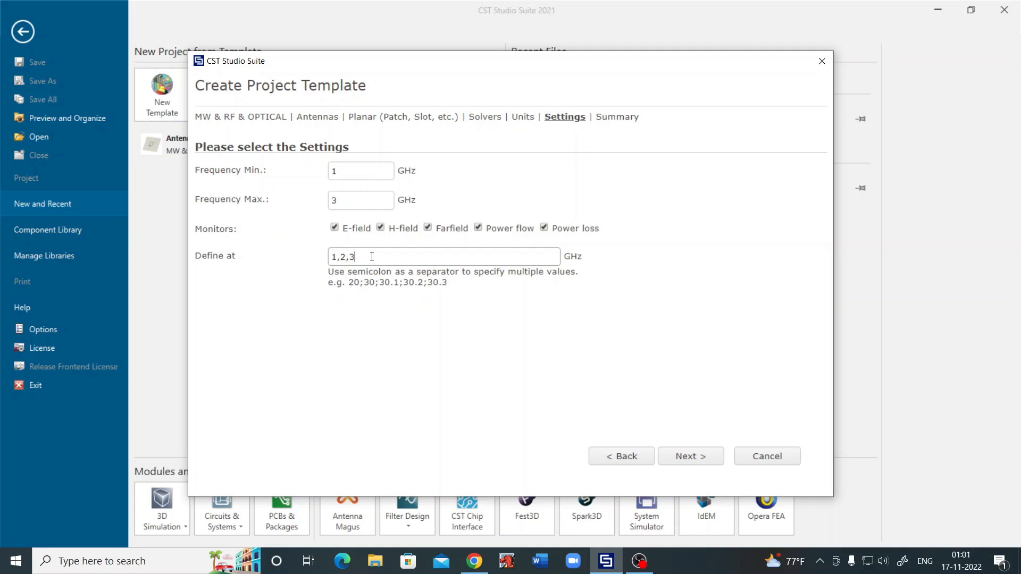
# Define the monitors at 2 GHz only and finish creating the template under its default name.
pyautogui.press('BackSpace')
pyautogui.press('BackSpace')
pyautogui.press('BackSpace')
pyautogui.press('BackSpace')
pyautogui.write('2')
pyautogui.click(691, 457)
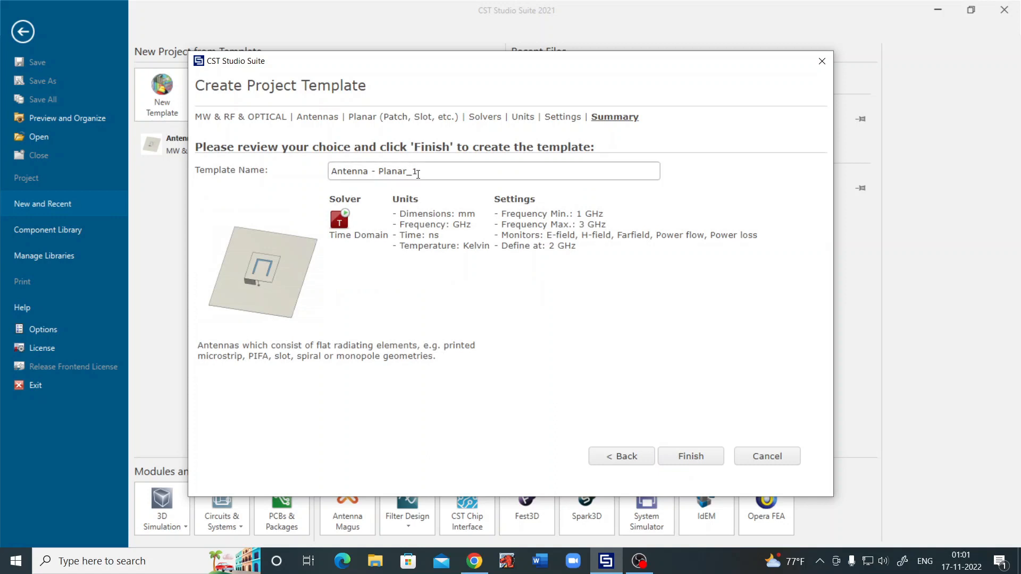
pyautogui.click(695, 459)
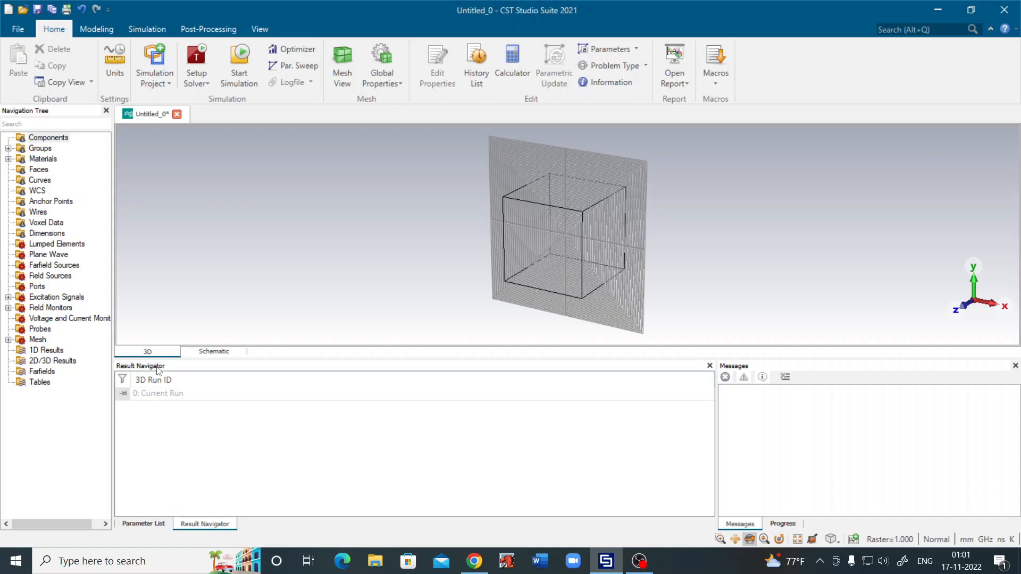
# Add a parameter named L with the value 35.8 to the project's parameter list.
pyautogui.click(143, 524)
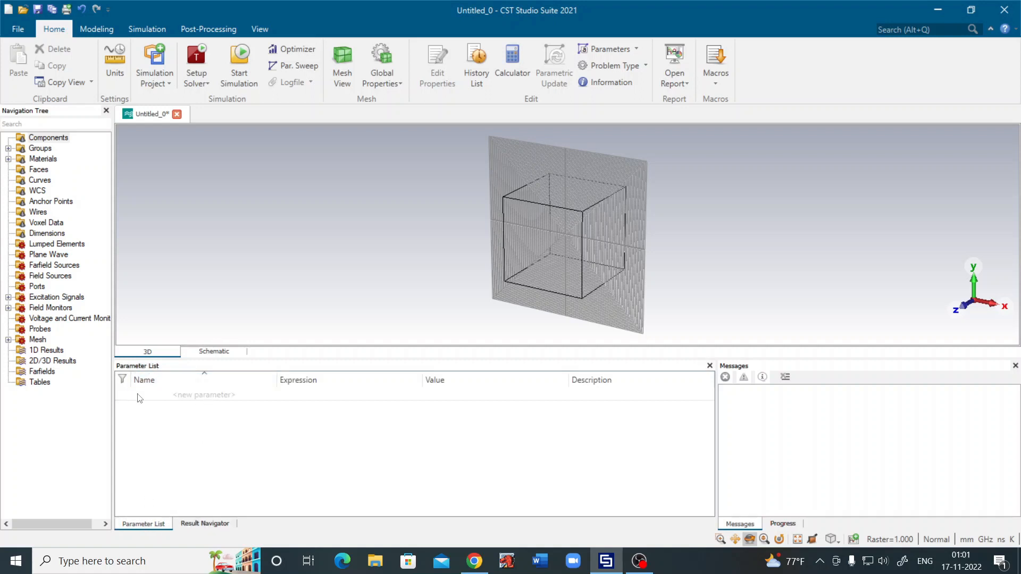
pyautogui.click(190, 398)
pyautogui.click(186, 396)
pyautogui.write('L')
pyautogui.click(296, 398)
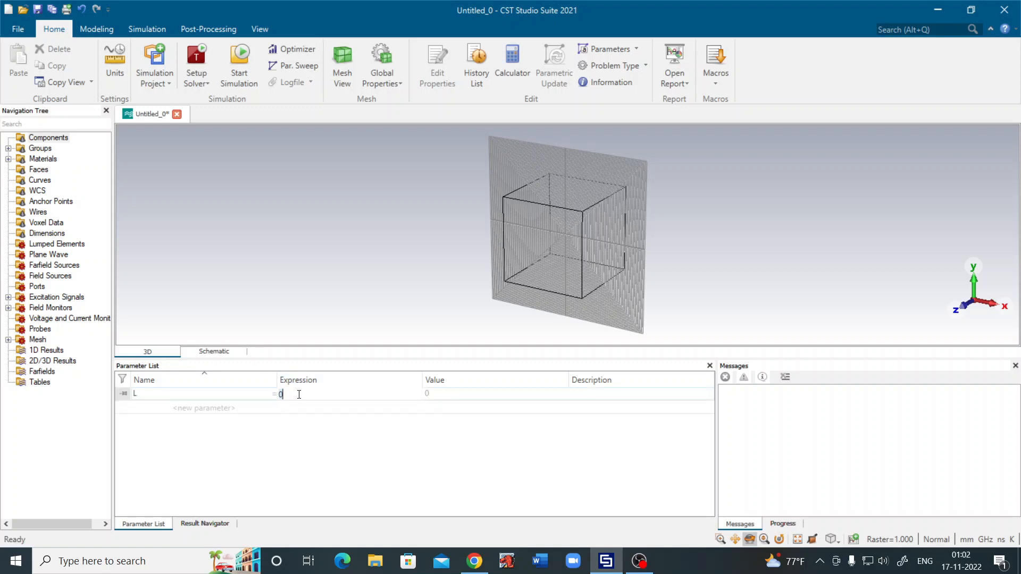
pyautogui.write('35.84556')
pyautogui.press('BackSpace')
pyautogui.press('BackSpace')
pyautogui.press('BackSpace')
pyautogui.press('BackSpace')
# Add a parameter named W with the value 46.0 below L.
pyautogui.click(166, 409)
pyautogui.write('w')
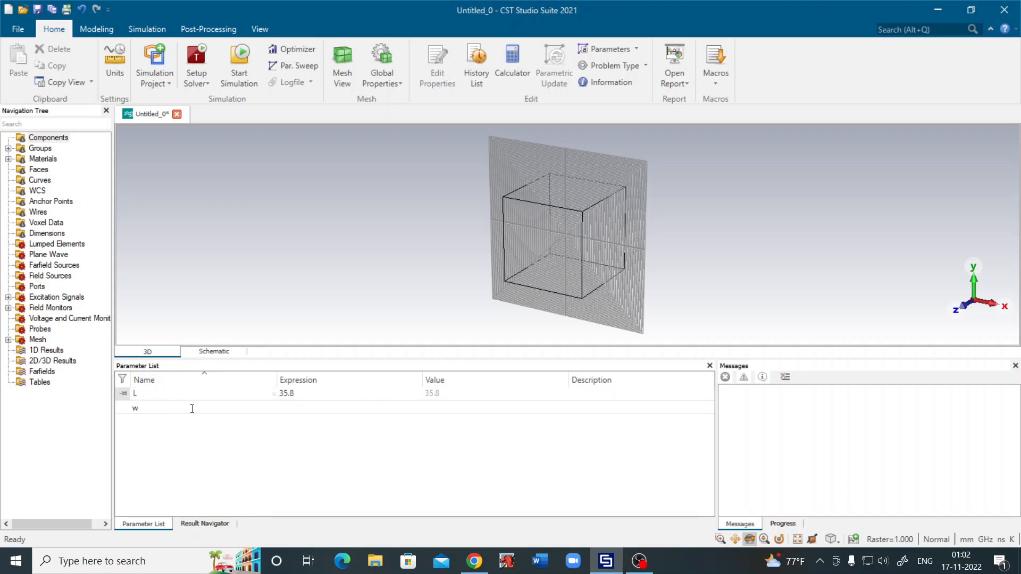
pyautogui.press('BackSpace')
pyautogui.write('W')
pyautogui.click(281, 408)
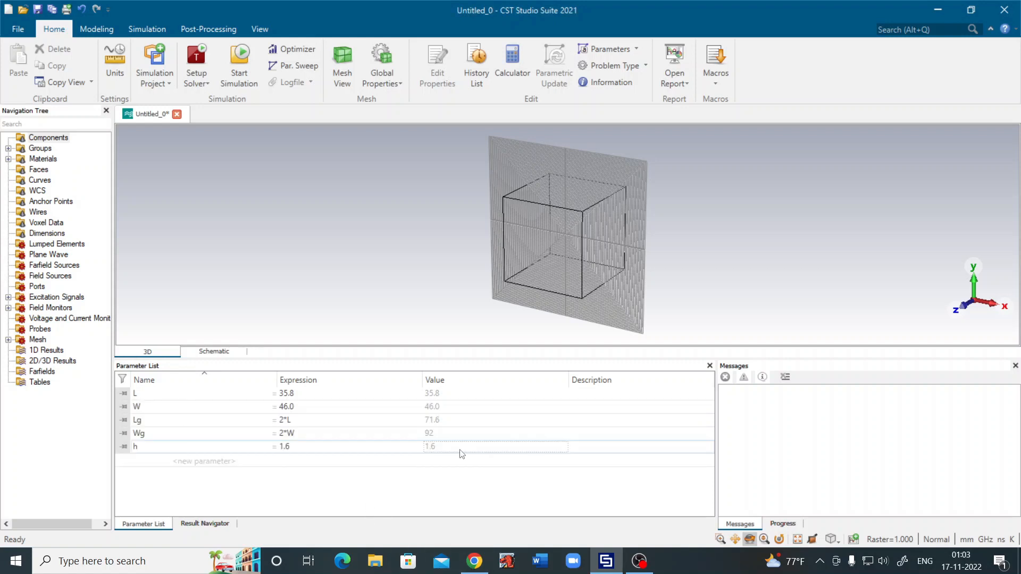
# Add a parameter named t with the value 0.05 to the parameter list.
pyautogui.click(170, 464)
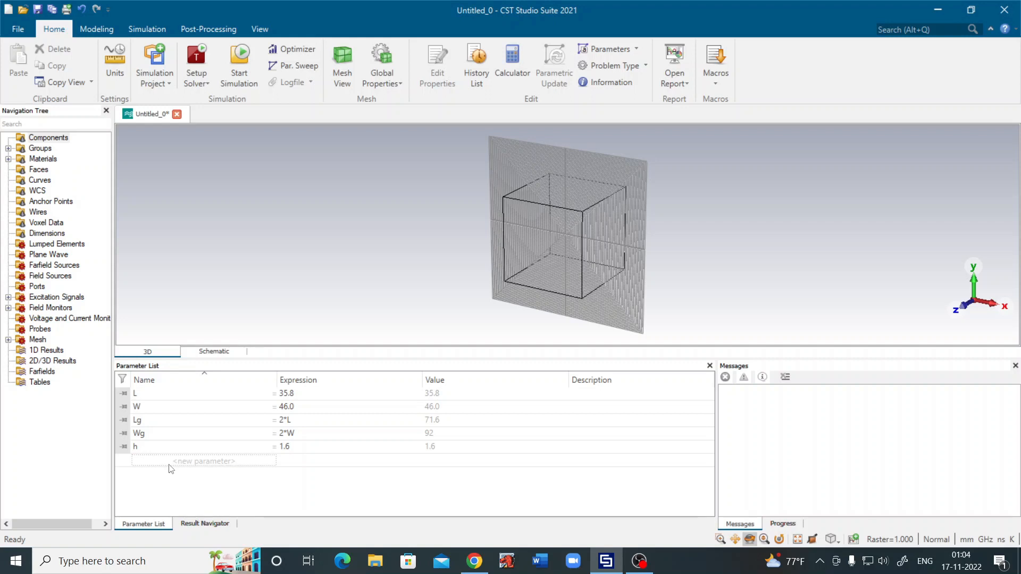
pyautogui.click(141, 462)
pyautogui.write('t')
pyautogui.click(289, 461)
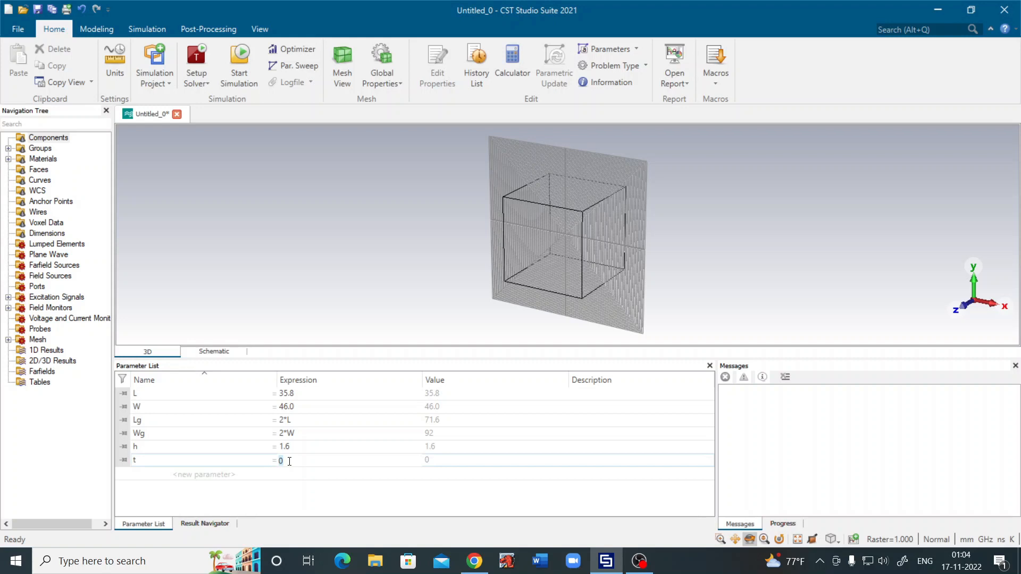
pyautogui.write('0.05')
pyautogui.press('Return')
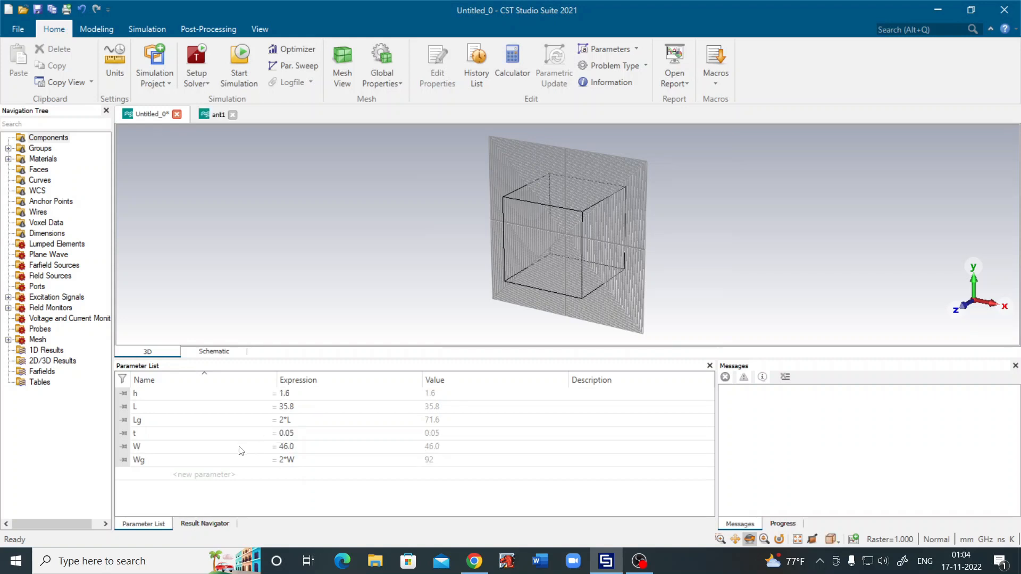
pyautogui.click(294, 435)
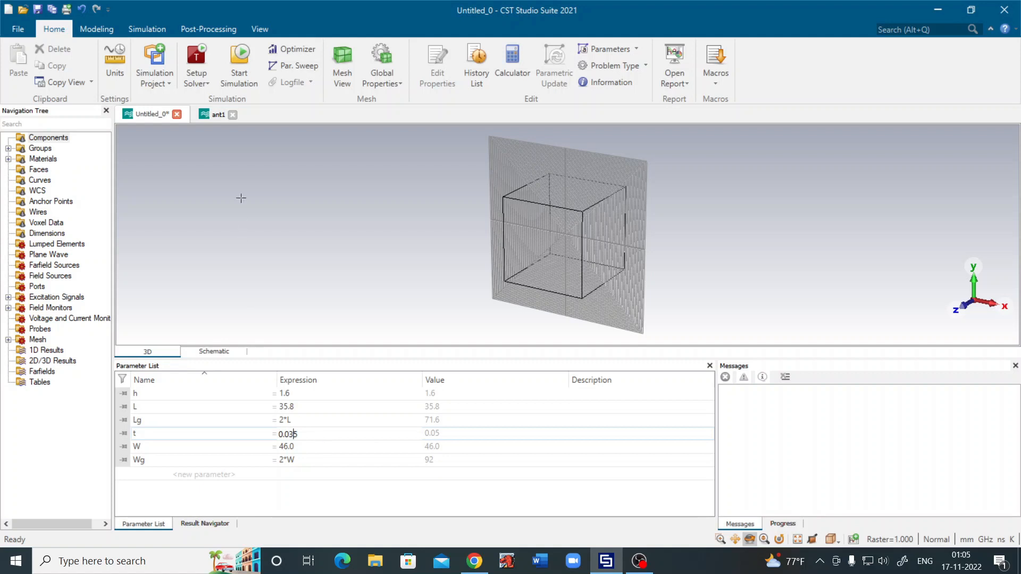
# Start a new brick defined by numeric entry and name it ground.
pyautogui.click(260, 28)
pyautogui.click(631, 60)
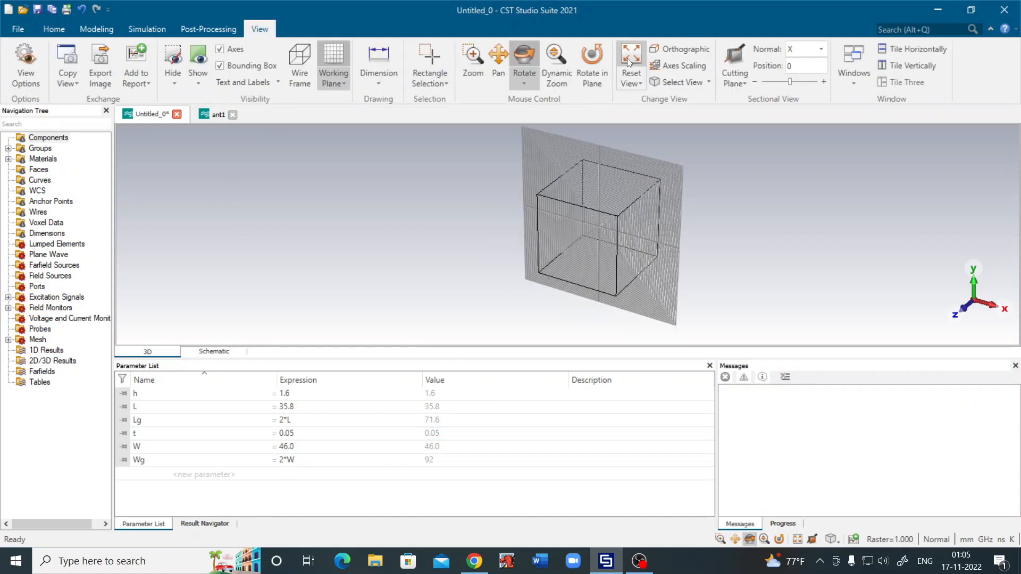
pyautogui.click(498, 60)
pyautogui.moveTo(547, 255); pyautogui.dragTo(514, 253)
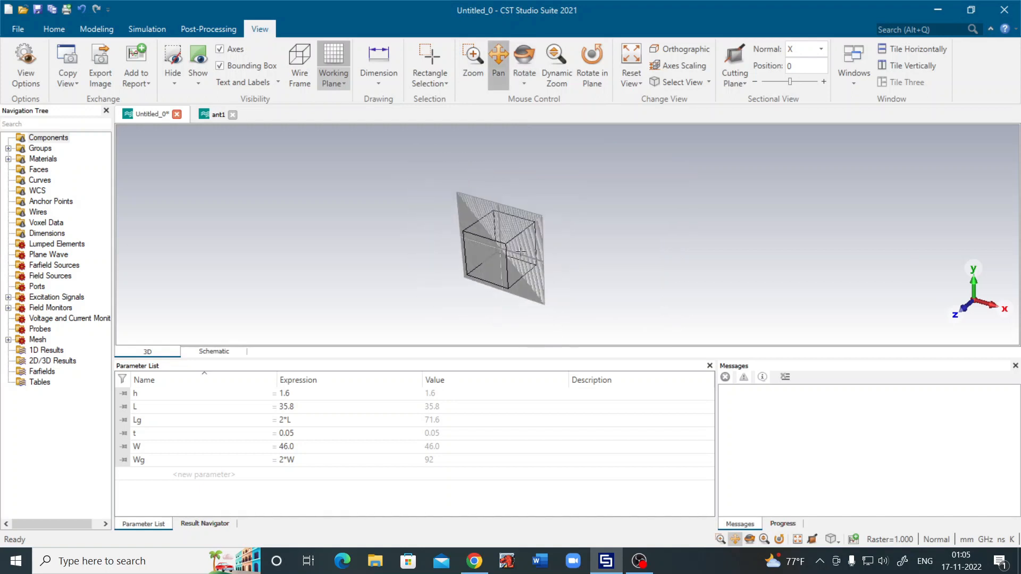
pyautogui.scroll(5, 514, 252)
pyautogui.moveTo(460, 169); pyautogui.dragTo(542, 245)
pyautogui.click(96, 29)
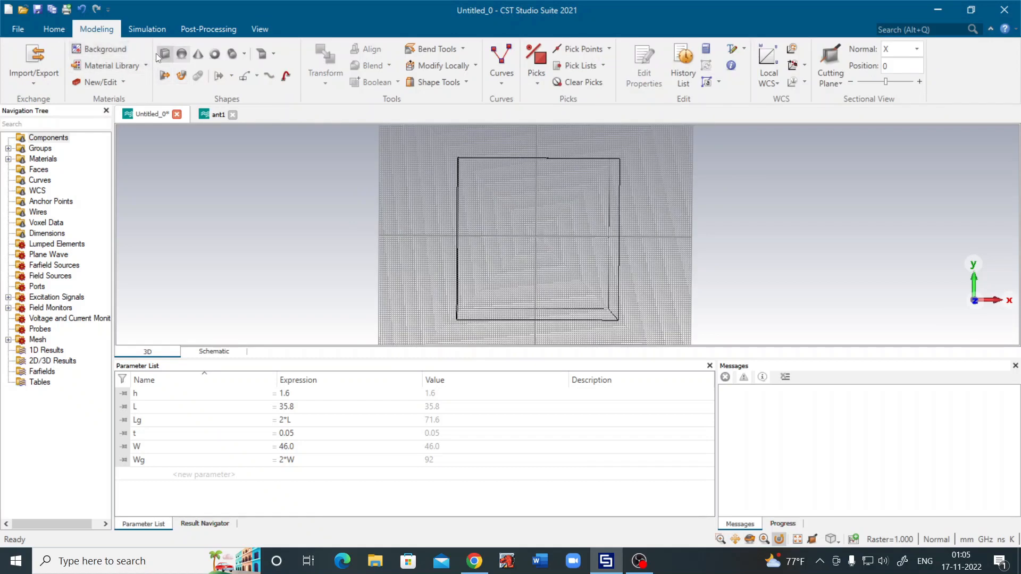
pyautogui.click(244, 55)
pyautogui.click(243, 55)
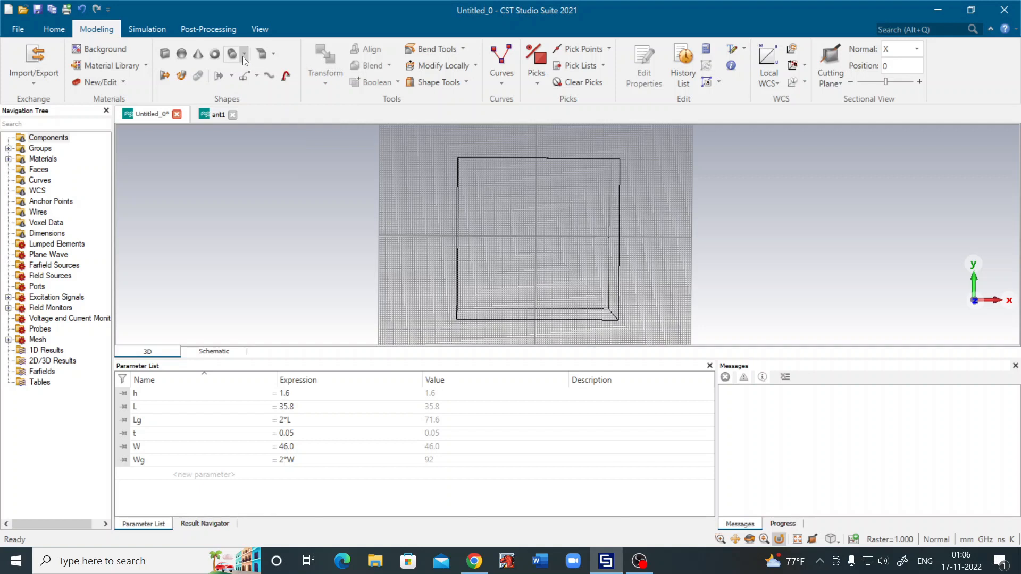
pyautogui.click(164, 54)
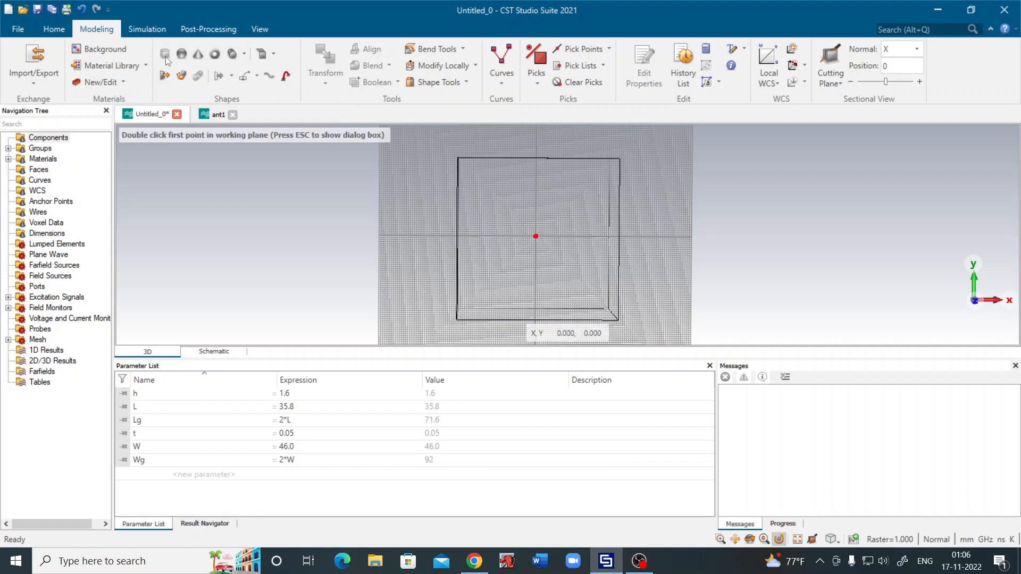
pyautogui.press('Escape')
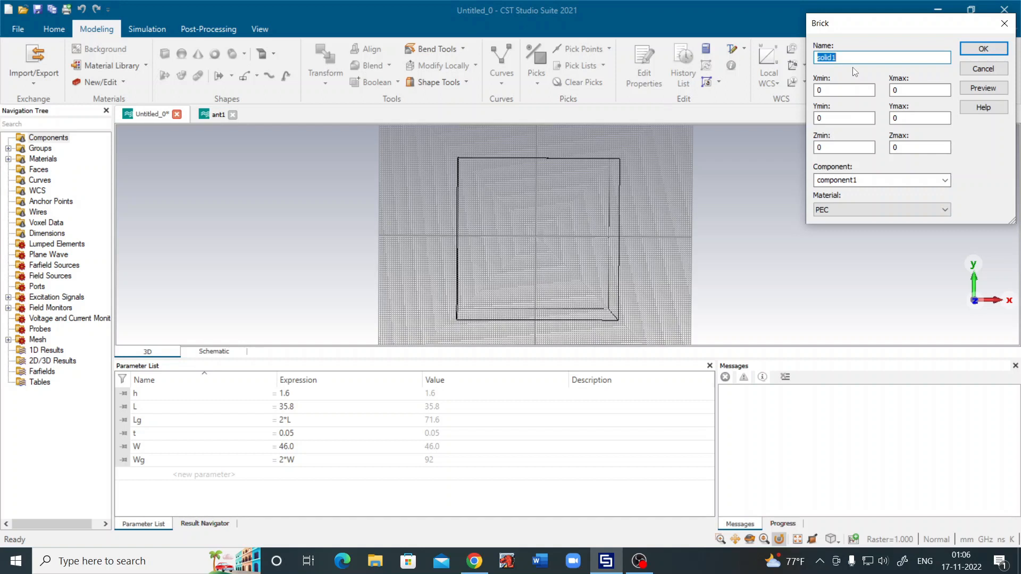
pyautogui.write('ground')
# Set the ground brick's X range from -Wg/2 to Wg/2.
pyautogui.click(839, 91)
pyautogui.write('-Lg')
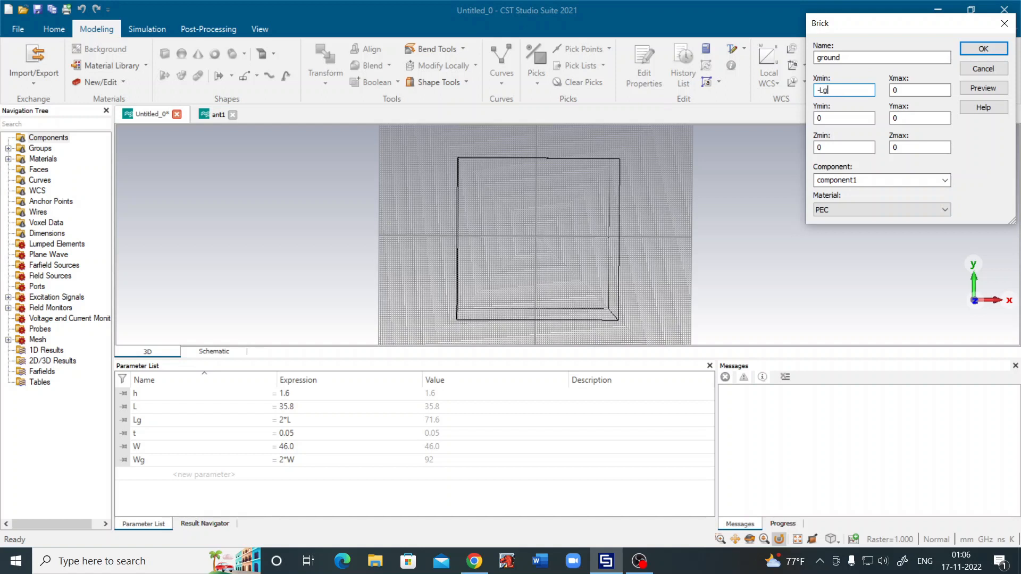
pyautogui.write('/2')
pyautogui.click(910, 90)
pyautogui.press('BackSpace')
pyautogui.write('W')
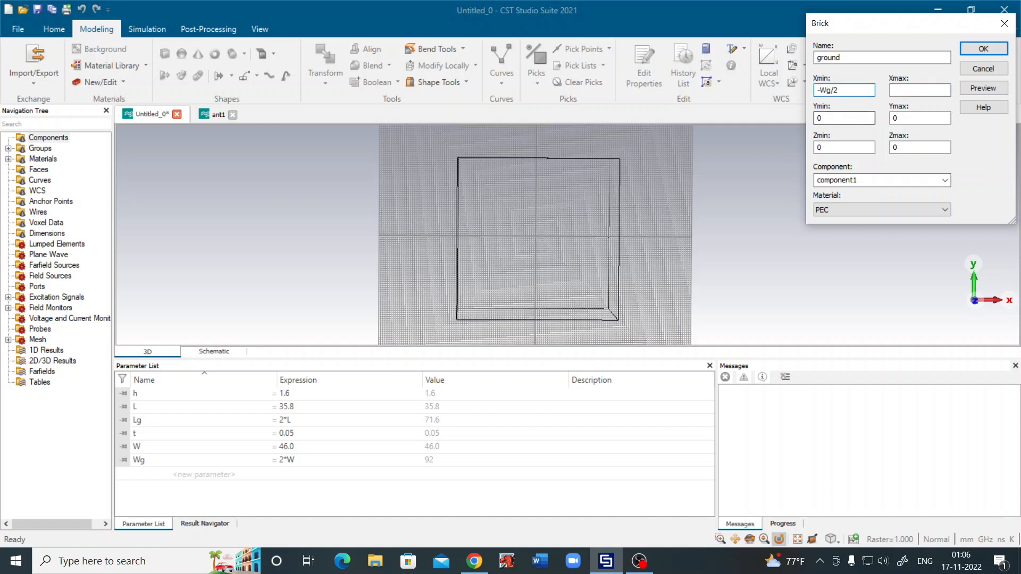
pyautogui.click(908, 88)
pyautogui.write('Wg/2')
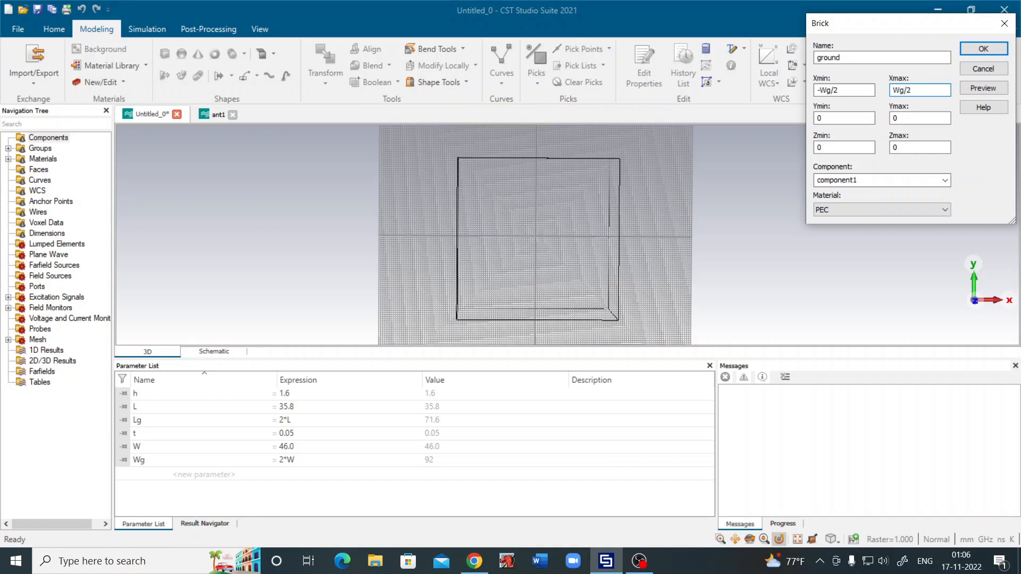
# Set the ground brick's Y range from -Lg/2 to Lg/2.
pyautogui.click(849, 119)
pyautogui.write('-Lg/2')
pyautogui.click(912, 120)
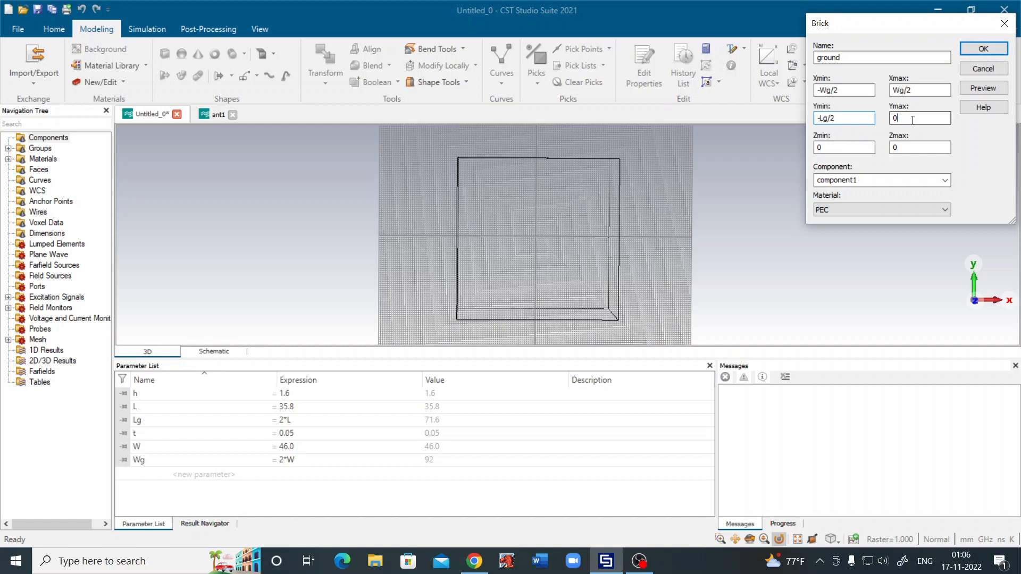
pyautogui.press('BackSpace')
pyautogui.write('Lg/2')
# Set the ground brick's Z range from 0 to t.
pyautogui.click(849, 149)
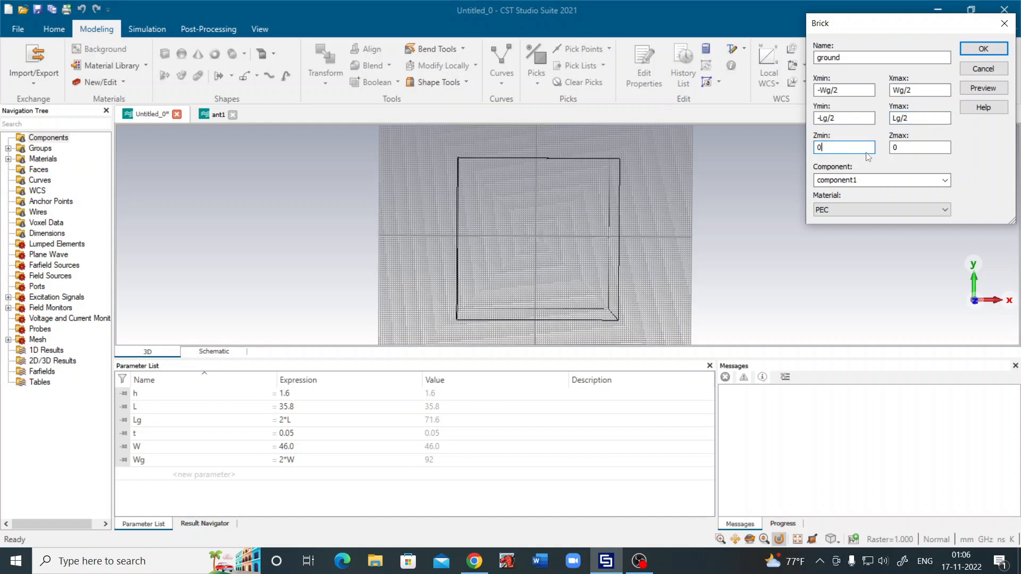
pyautogui.click(910, 152)
pyautogui.press('BackSpace')
pyautogui.write('t')
# Assign the ground brick to a component named Ground.
pyautogui.click(941, 210)
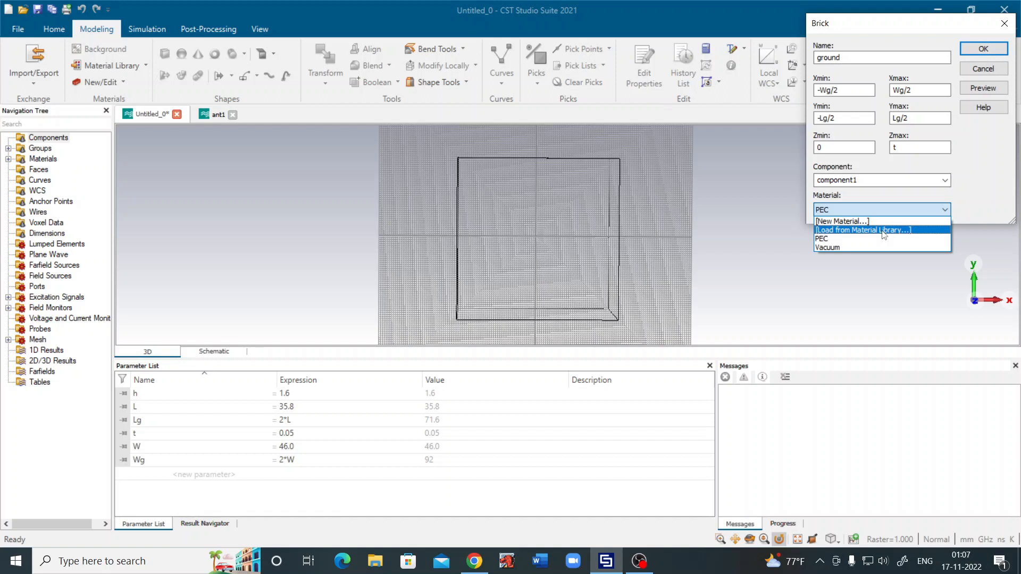
pyautogui.click(946, 181)
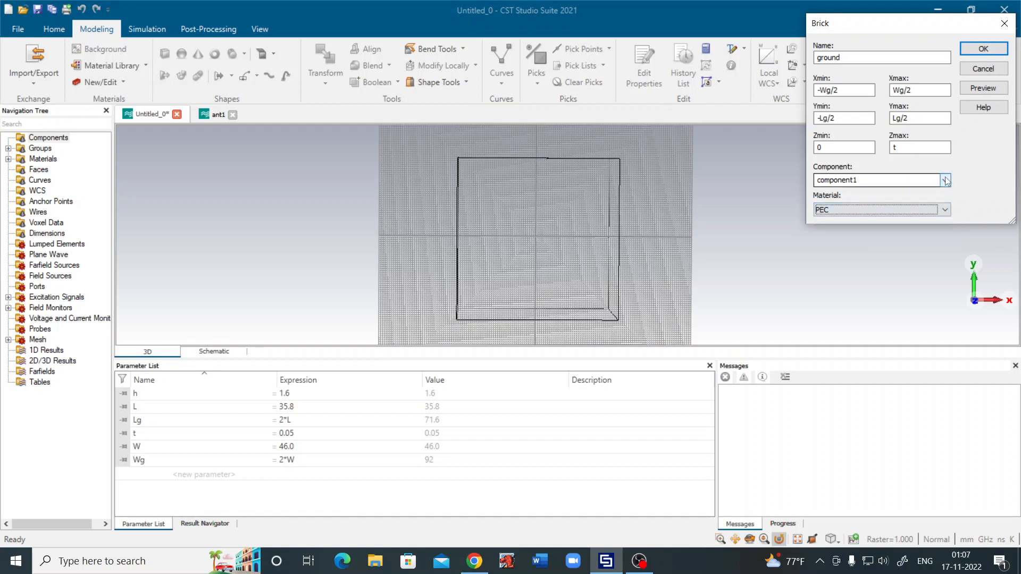
pyautogui.click(946, 181)
pyautogui.click(946, 180)
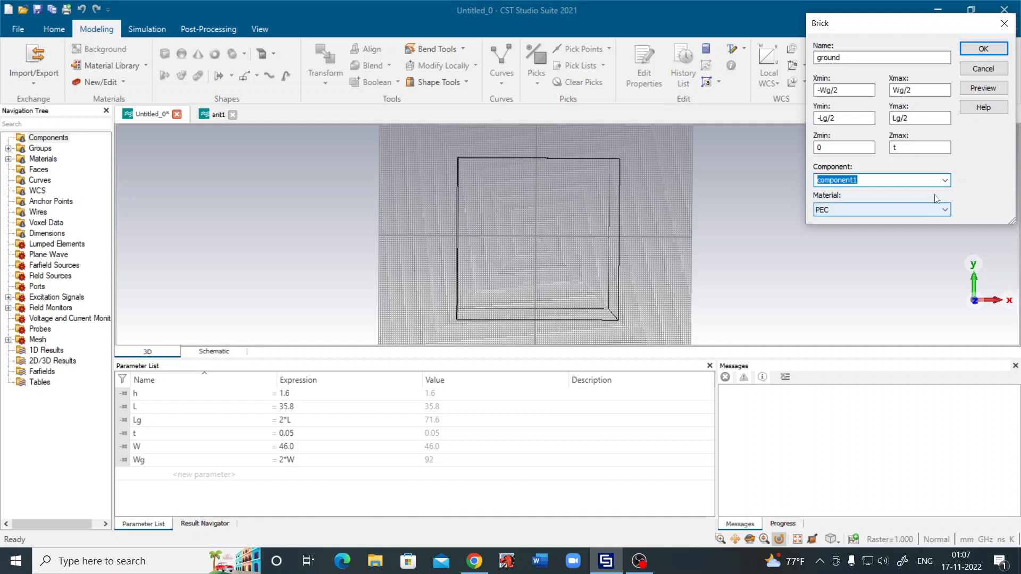
pyautogui.click(910, 183)
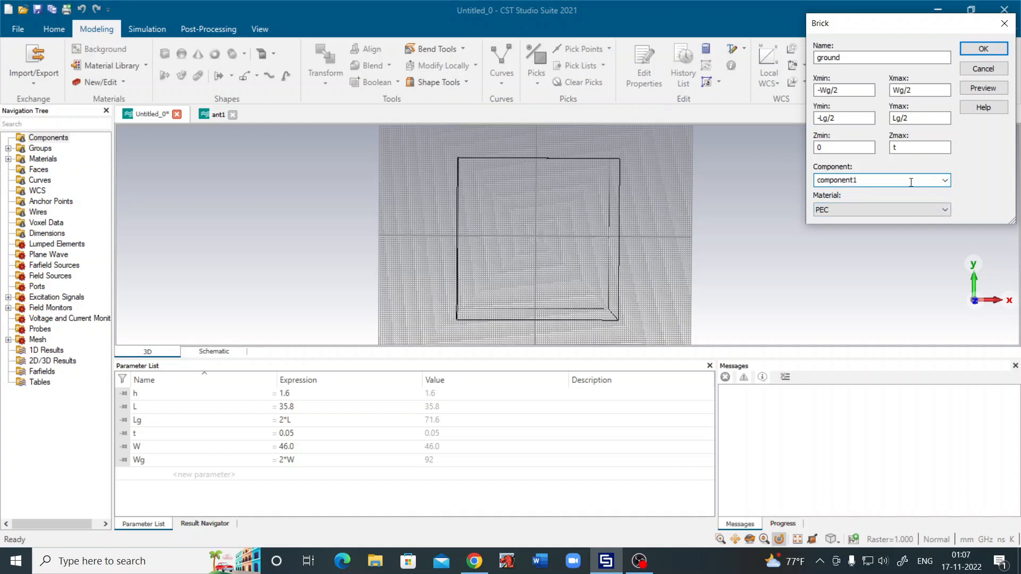
pyautogui.press('BackSpace')
pyautogui.press('BackSpace')
pyautogui.press('BackSpace')
pyautogui.press('BackSpace')
pyautogui.press('BackSpace')
pyautogui.press('BackSpace')
pyautogui.press('BackSpace')
pyautogui.press('BackSpace')
pyautogui.press('BackSpace')
pyautogui.press('BackSpace')
pyautogui.write('S')
pyautogui.press('BackSpace')
pyautogui.write('Ground')
# Load Copper (annealed) from the material library for the ground brick, preview the shape and create it.
pyautogui.click(941, 211)
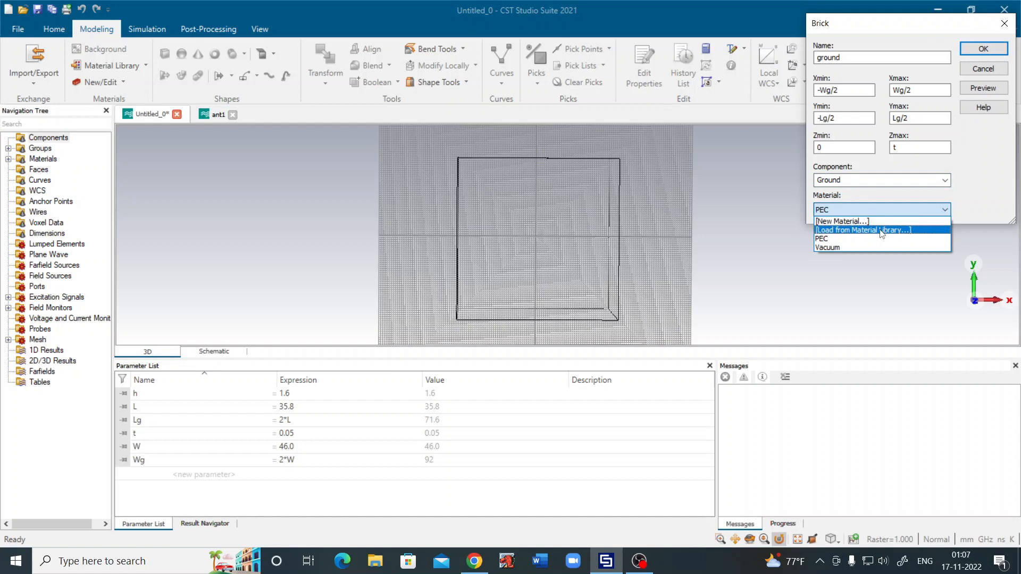
pyautogui.click(880, 231)
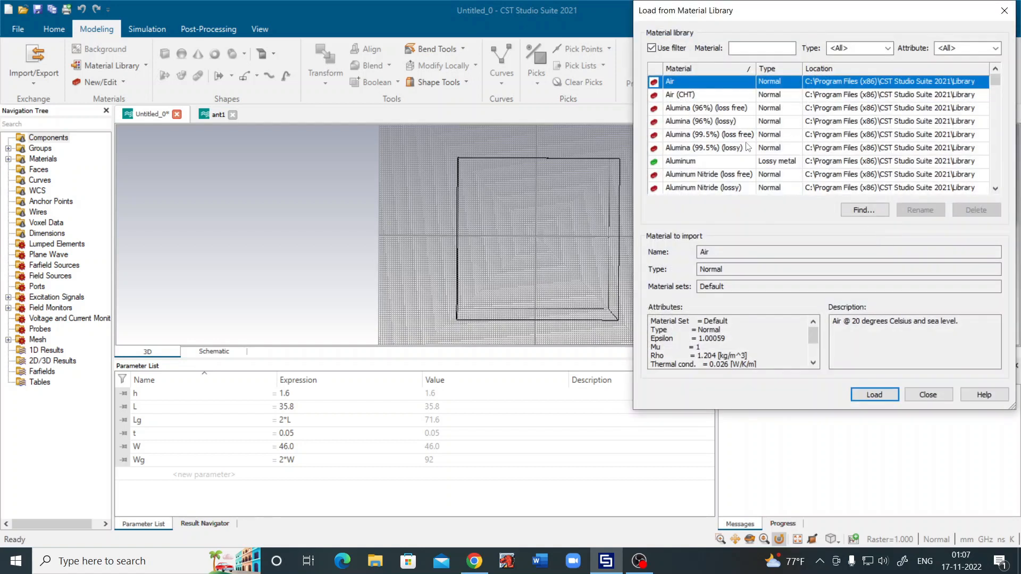
pyautogui.scroll(-6, 735, 151)
pyautogui.scroll(-10, 734, 150)
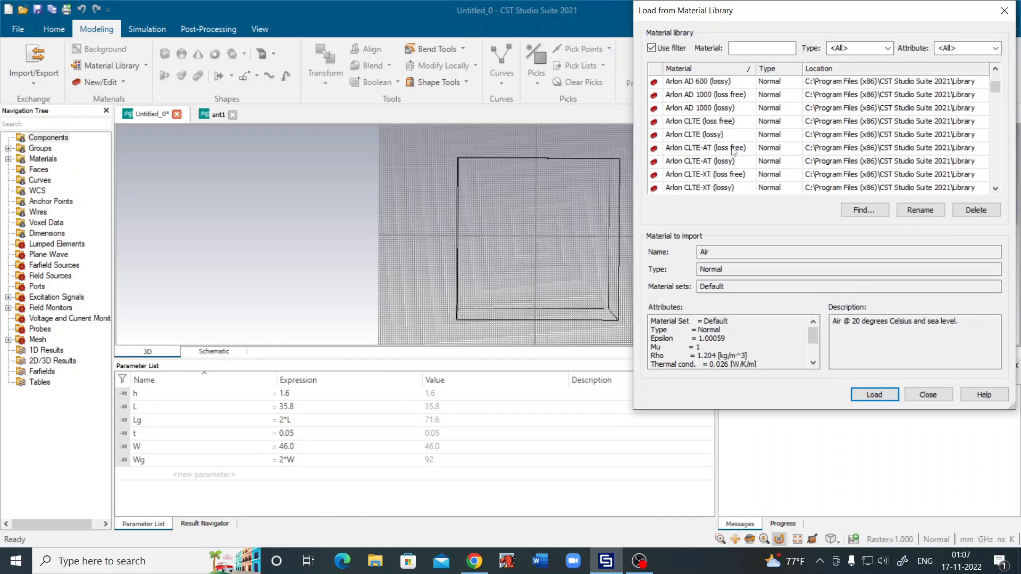
pyautogui.scroll(3, 733, 152)
pyautogui.scroll(-5, 733, 152)
pyautogui.scroll(1, 732, 153)
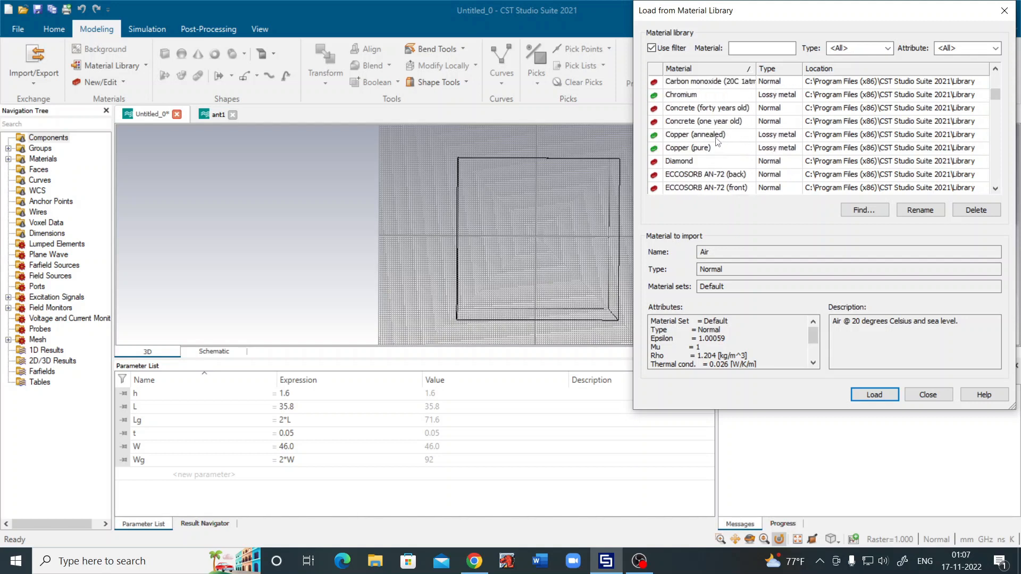
pyautogui.click(717, 138)
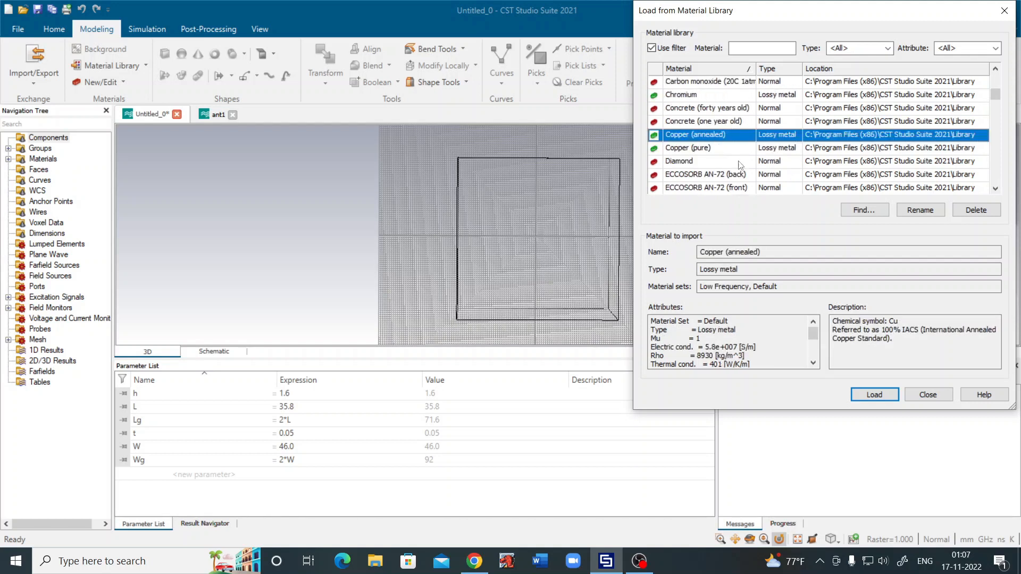
pyautogui.click(874, 395)
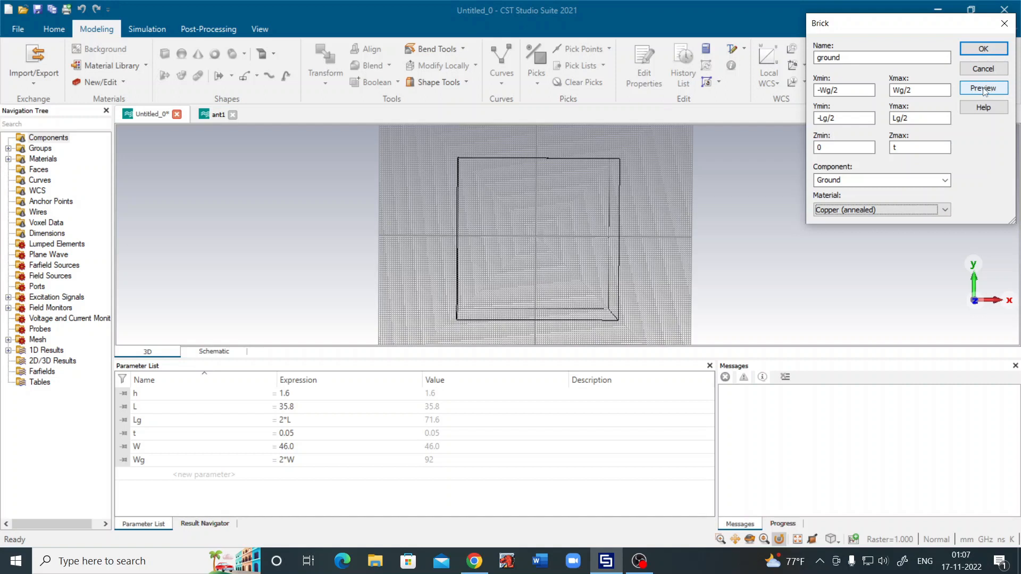
pyautogui.click(983, 89)
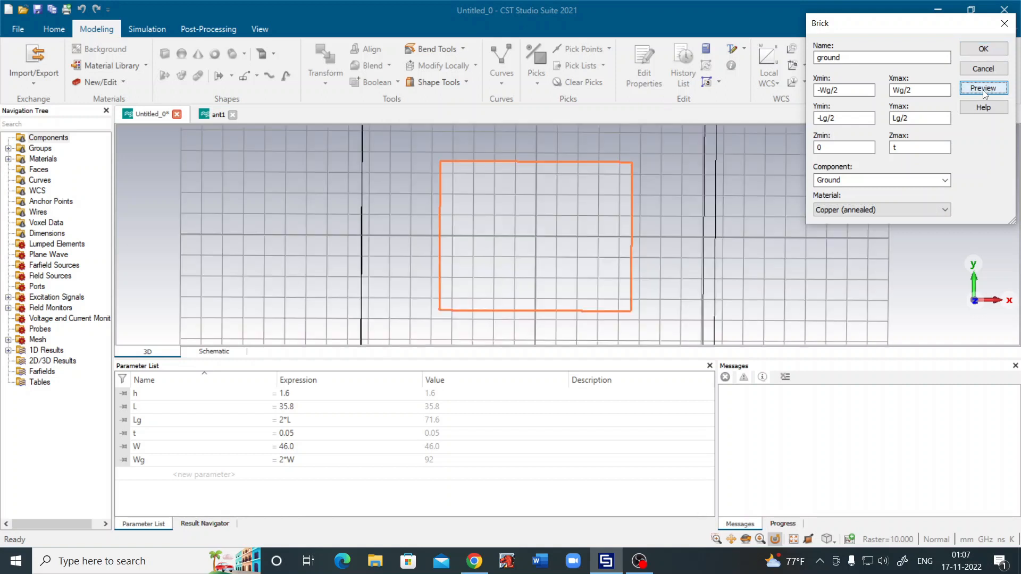
pyautogui.click(985, 49)
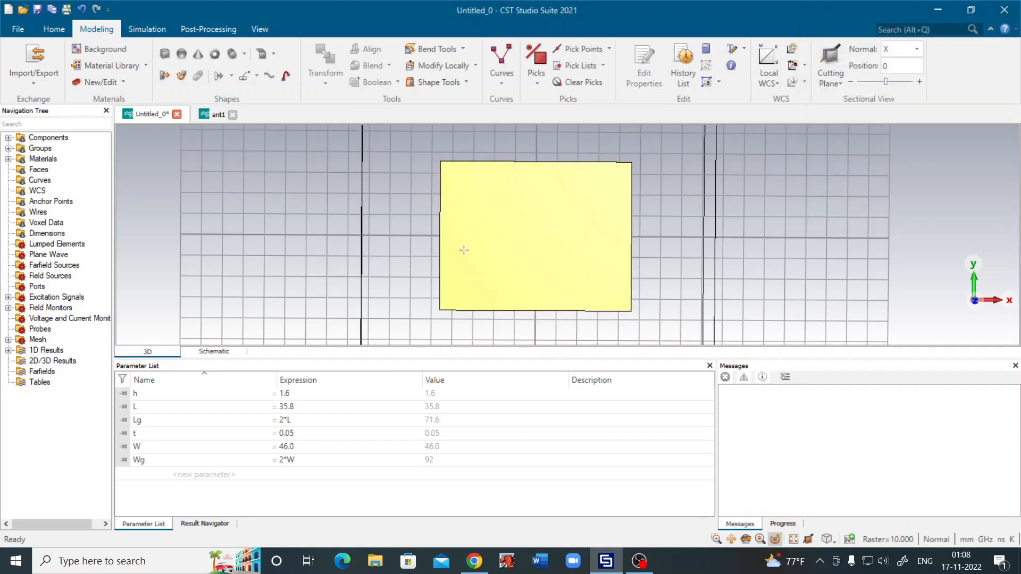
# Examine the finished ground plane from the front and edge-on to check its thickness.
pyautogui.scroll(-3, 468, 252)
pyautogui.moveTo(473, 253); pyautogui.dragTo(495, 271)
pyautogui.click(261, 29)
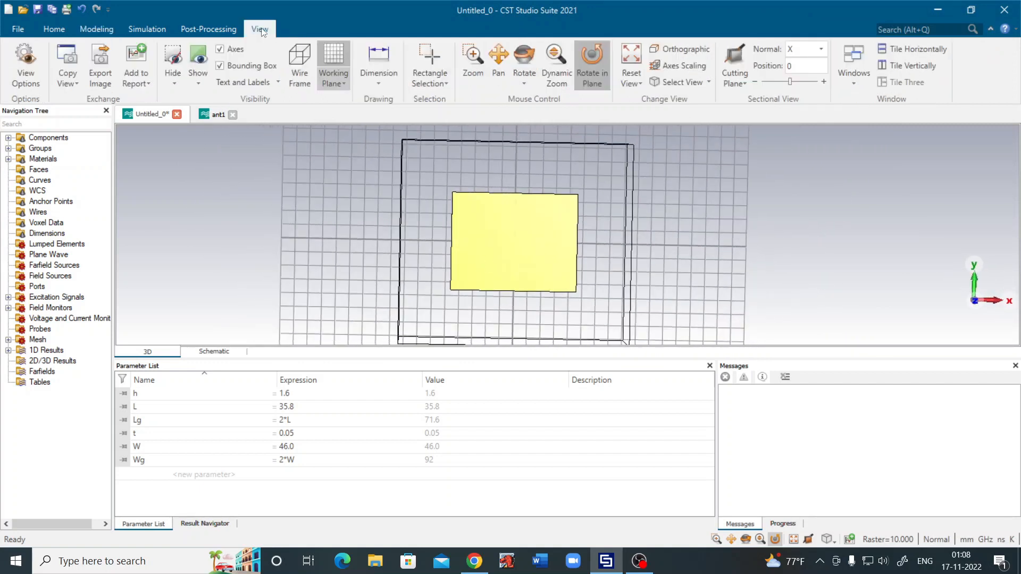
pyautogui.click(525, 58)
pyautogui.moveTo(502, 189); pyautogui.dragTo(480, 275)
pyautogui.scroll(6, 480, 275)
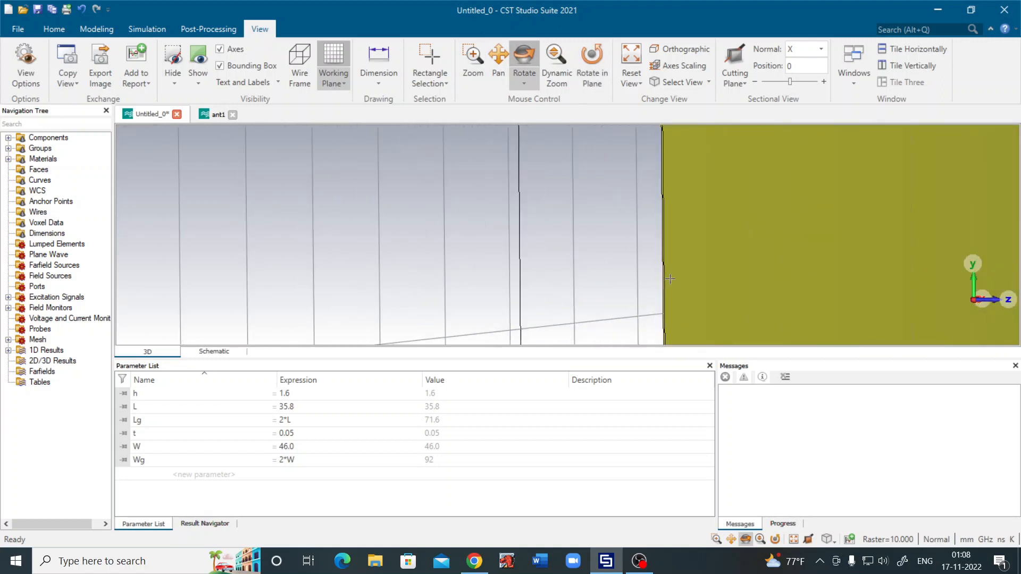
pyautogui.scroll(-6, 669, 279)
pyautogui.scroll(5, 441, 227)
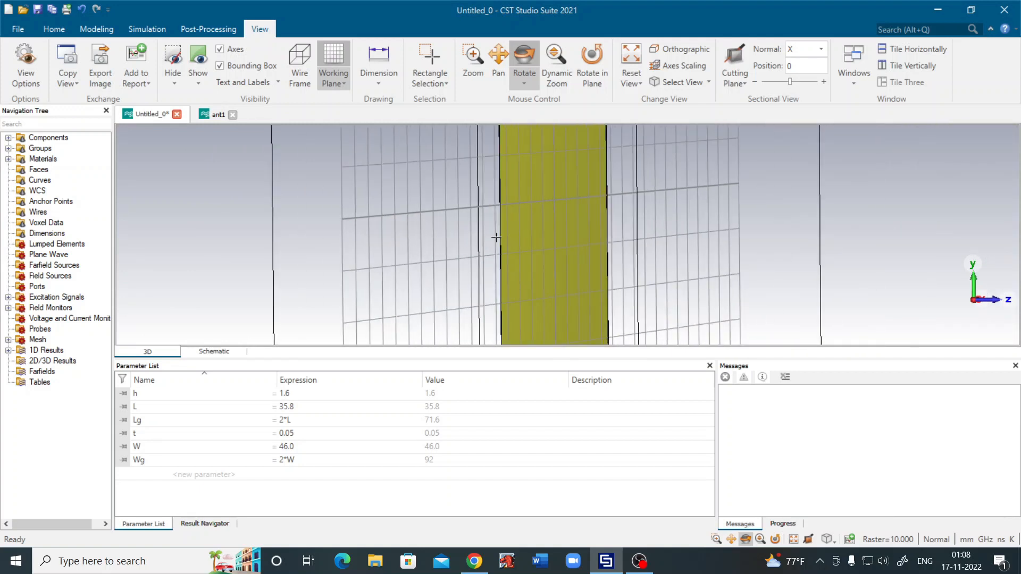
pyautogui.press('space')
# Start another brick defined by numeric entry and name it substrate.
pyautogui.click(59, 31)
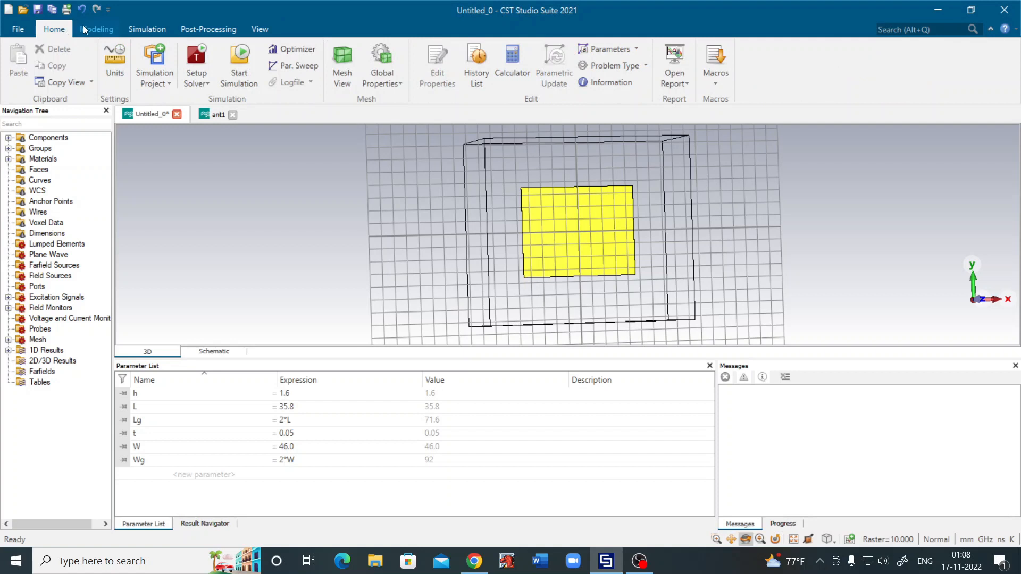
pyautogui.click(85, 29)
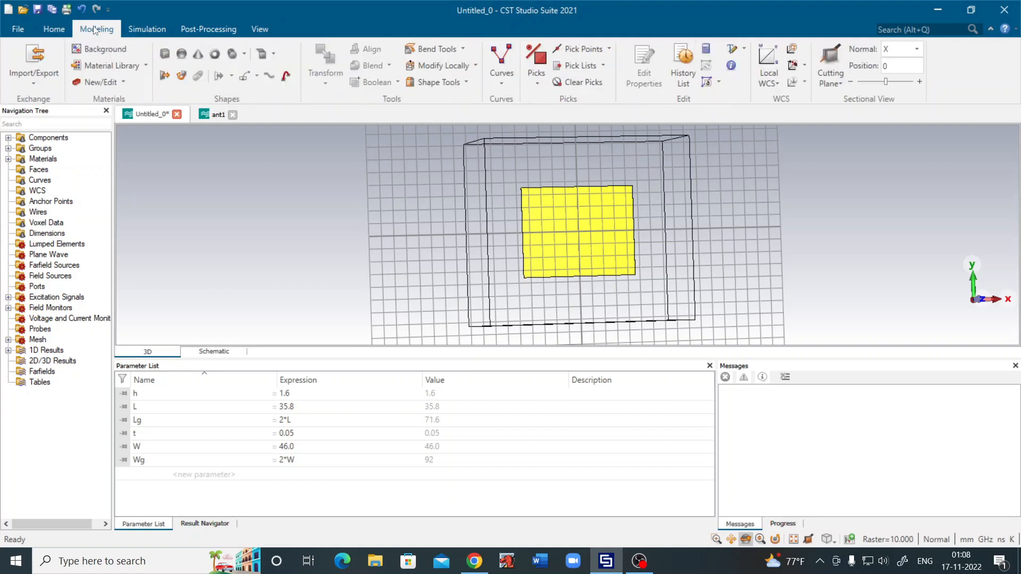
pyautogui.click(165, 58)
pyautogui.press('Escape')
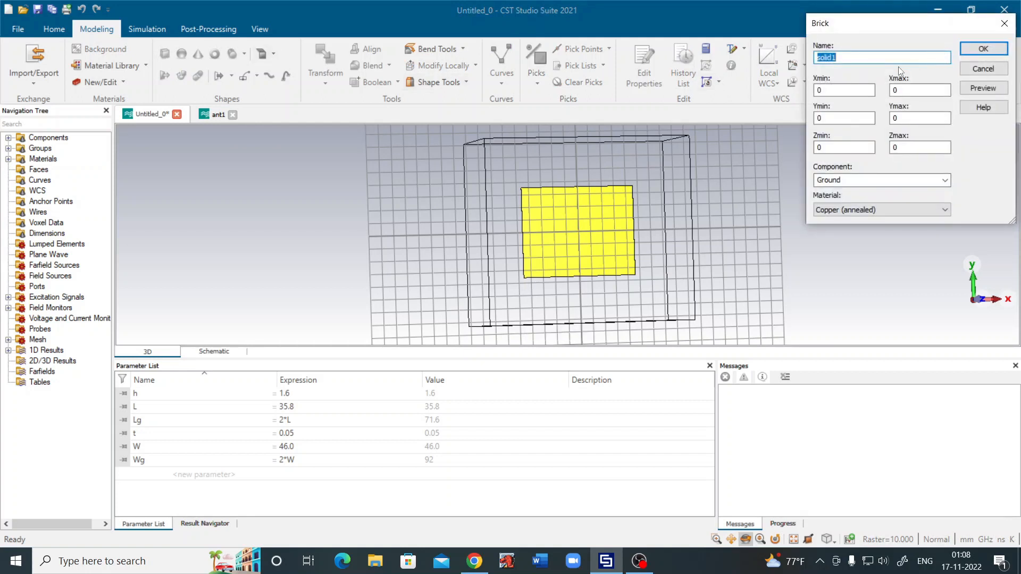
pyautogui.write('substrate')
# Set the substrate brick's X range from -Wg/2 to Wg/2.
pyautogui.click(841, 90)
pyautogui.write('-')
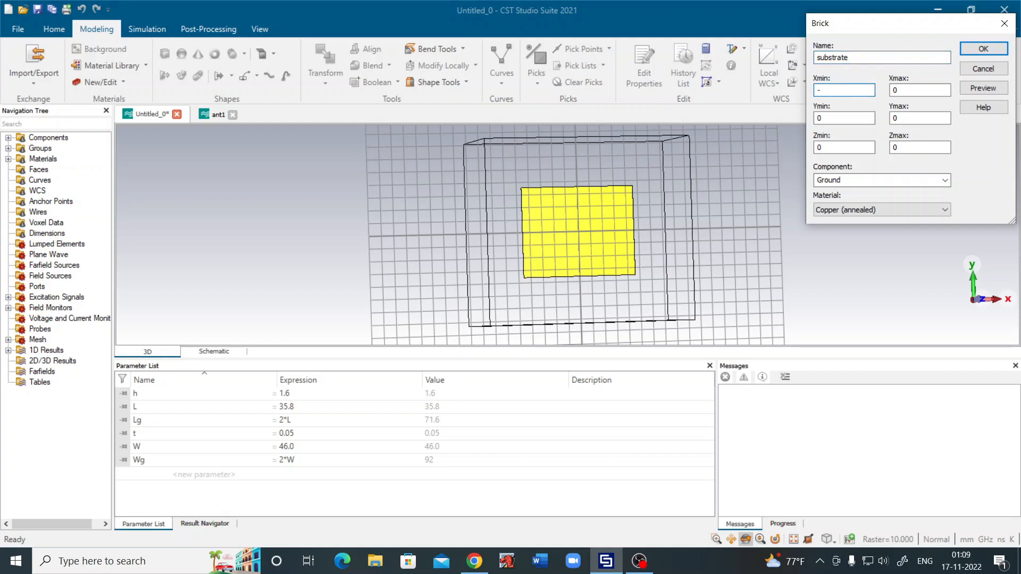
pyautogui.write('Wg/2')
pyautogui.click(923, 92)
pyautogui.write('Wg/2')
# Set the substrate brick's Y range from -Lg/2 to Lg/2.
pyautogui.click(856, 122)
pyautogui.press('BackSpace')
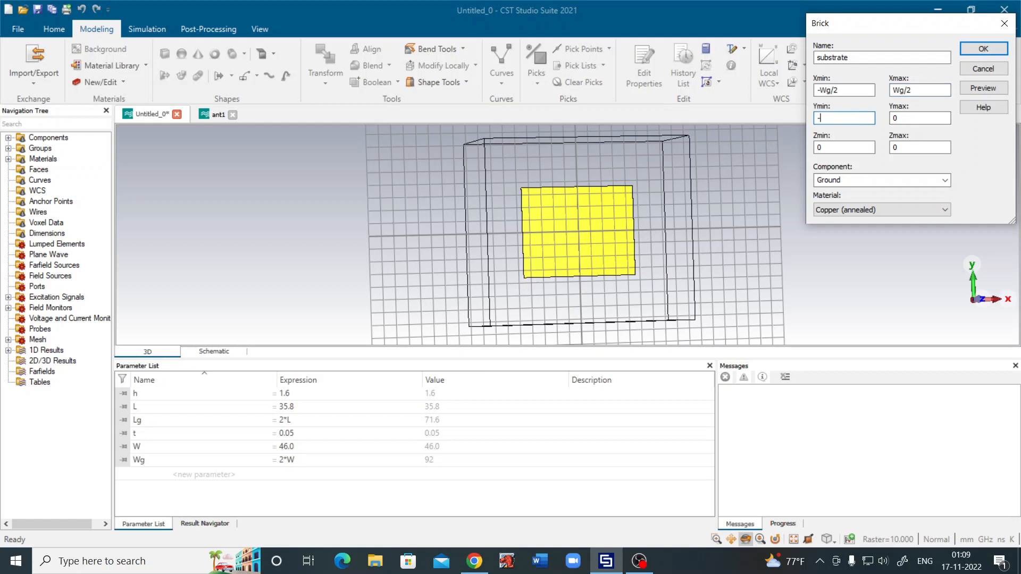
pyautogui.write('-Lg/2')
pyautogui.click(904, 121)
pyautogui.write('Lg/2')
# Set the substrate brick's Z range from t to t+h.
pyautogui.click(848, 149)
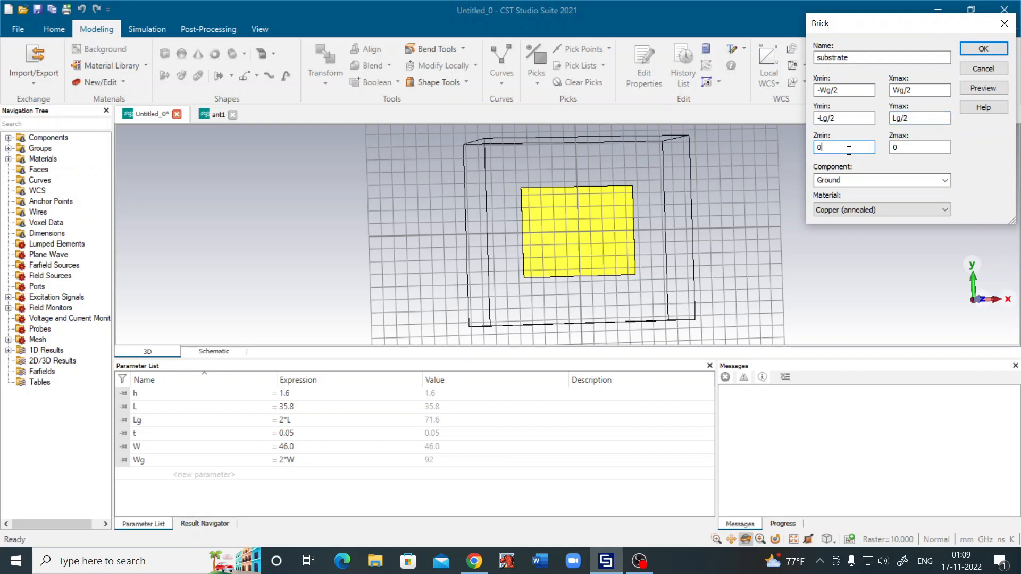
pyautogui.press('BackSpace')
pyautogui.write('t')
pyautogui.click(893, 149)
pyautogui.press('Delete')
pyautogui.write('t+h')
# Assign the substrate brick to a new component named Substrate.
pyautogui.click(945, 180)
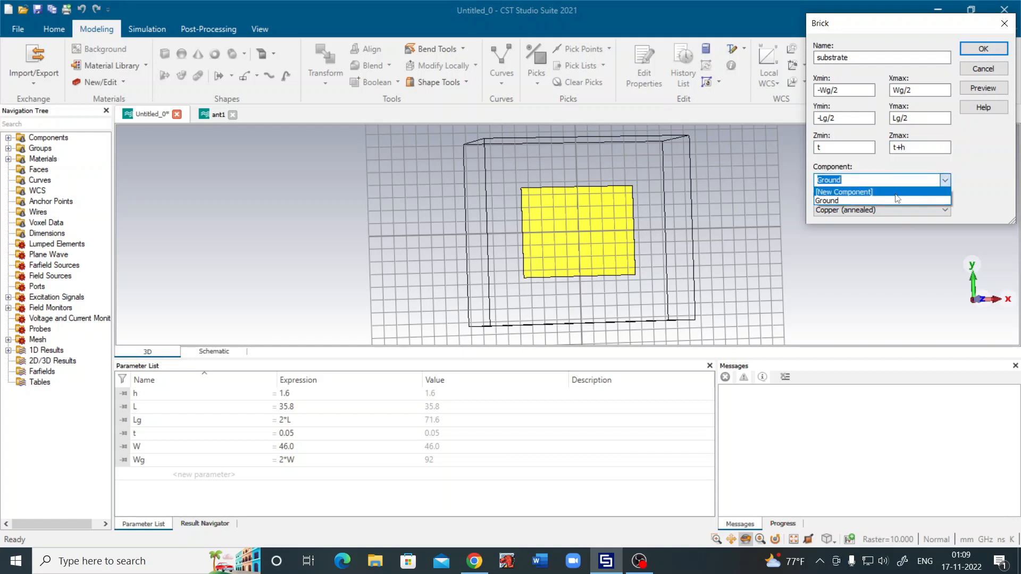
pyautogui.click(891, 193)
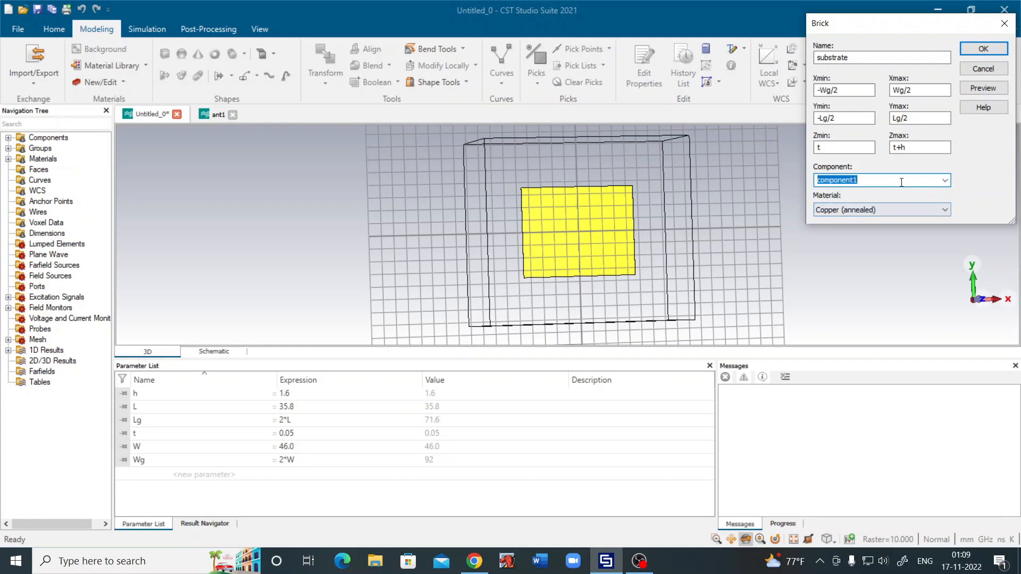
pyautogui.write('Substrate')
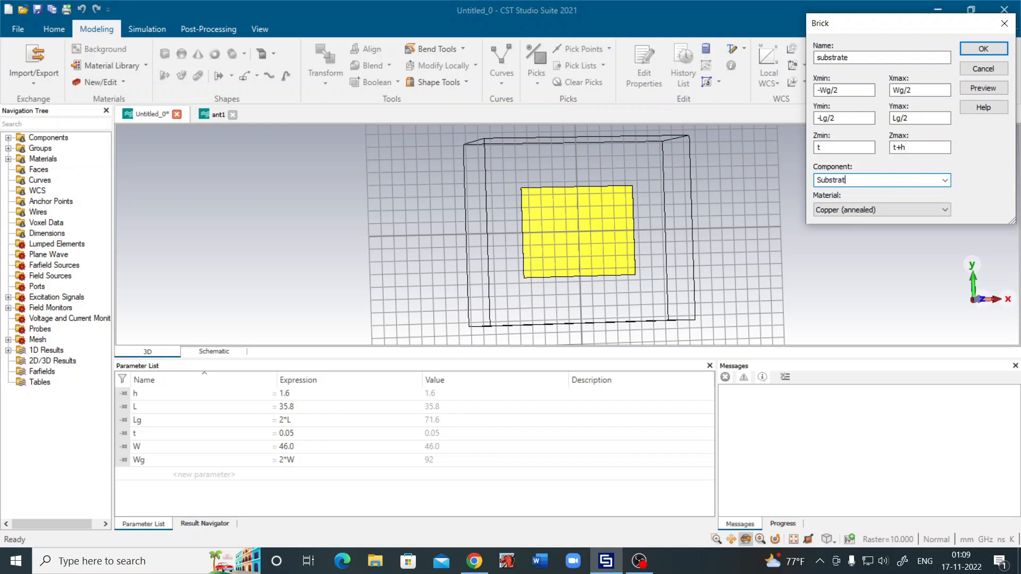
# Load FR-4 (lossy) from the material library for the substrate brick, preview the shape and create it.
pyautogui.click(914, 210)
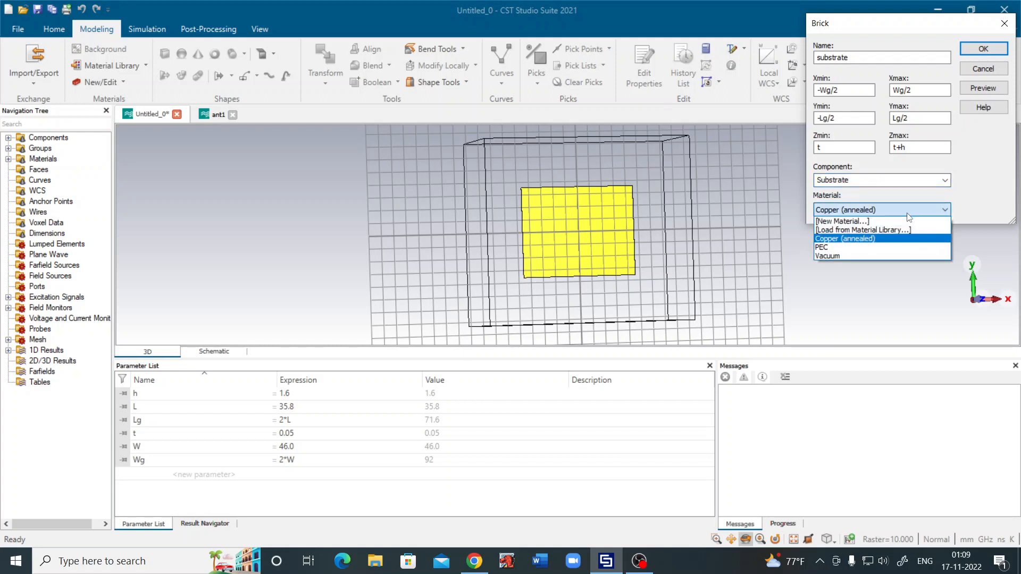
pyautogui.click(873, 230)
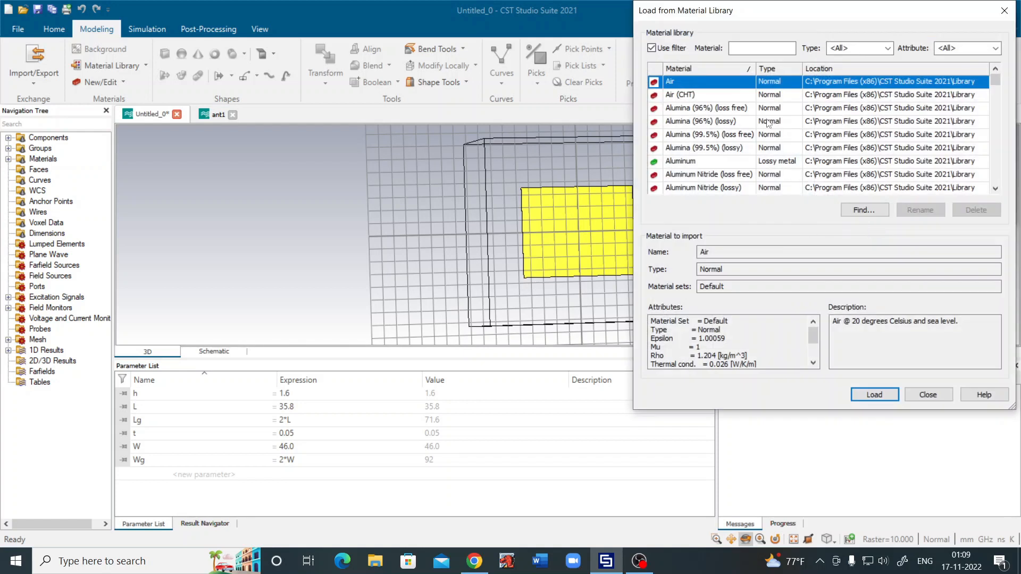
pyautogui.scroll(-5, 767, 123)
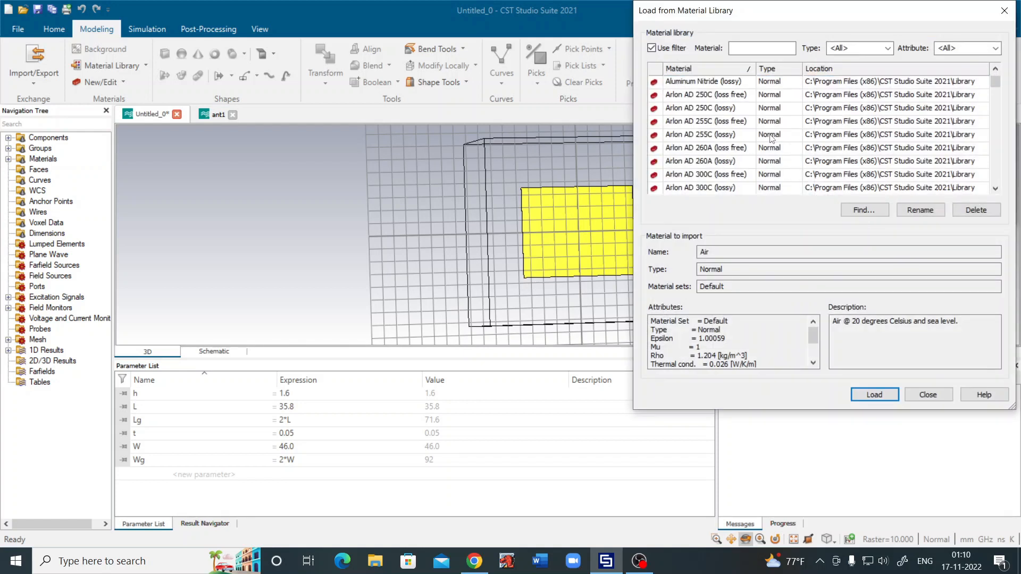
pyautogui.scroll(-10, 772, 138)
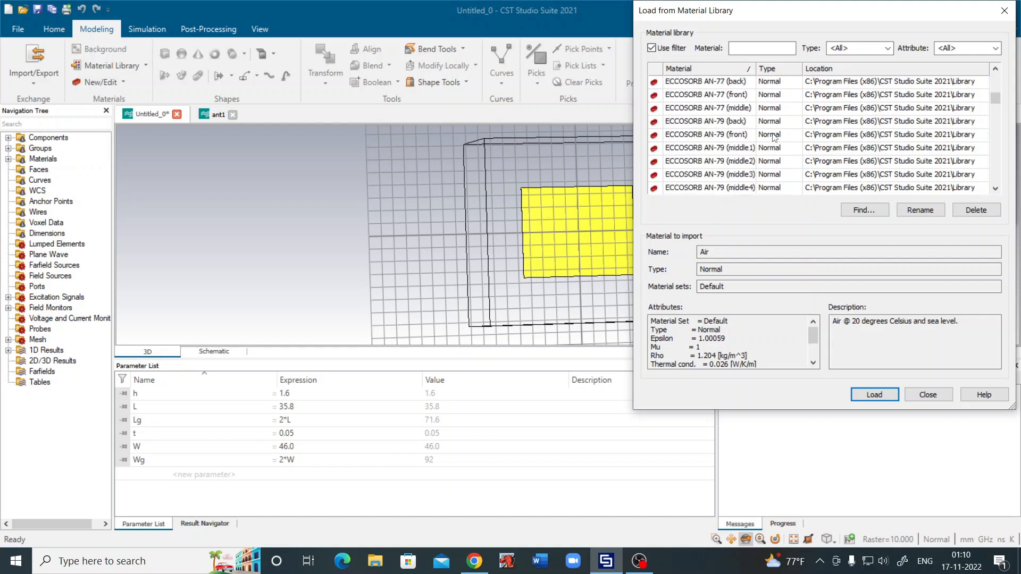
pyautogui.scroll(-8, 772, 137)
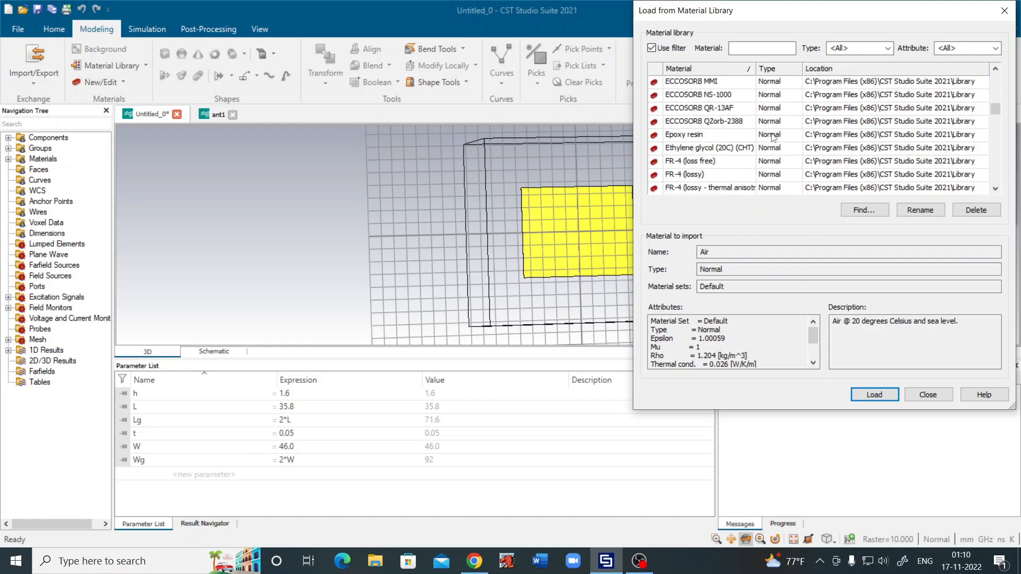
pyautogui.click(712, 123)
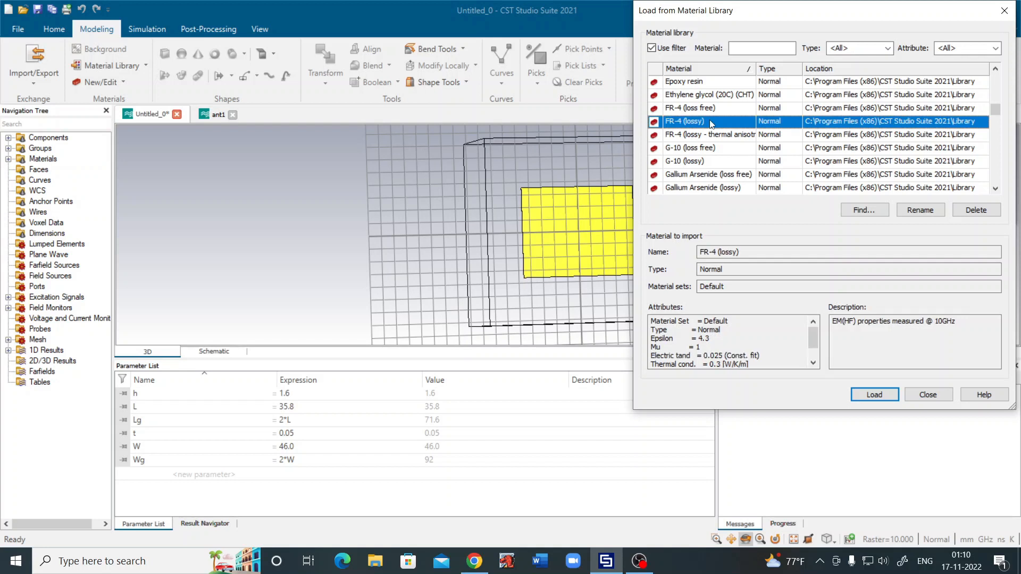
pyautogui.click(881, 397)
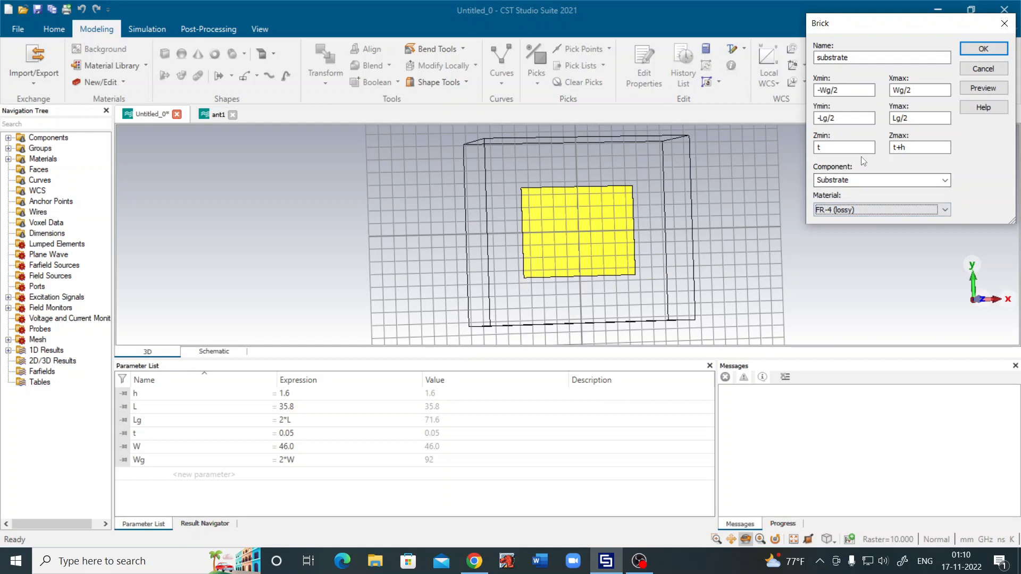
pyautogui.click(990, 92)
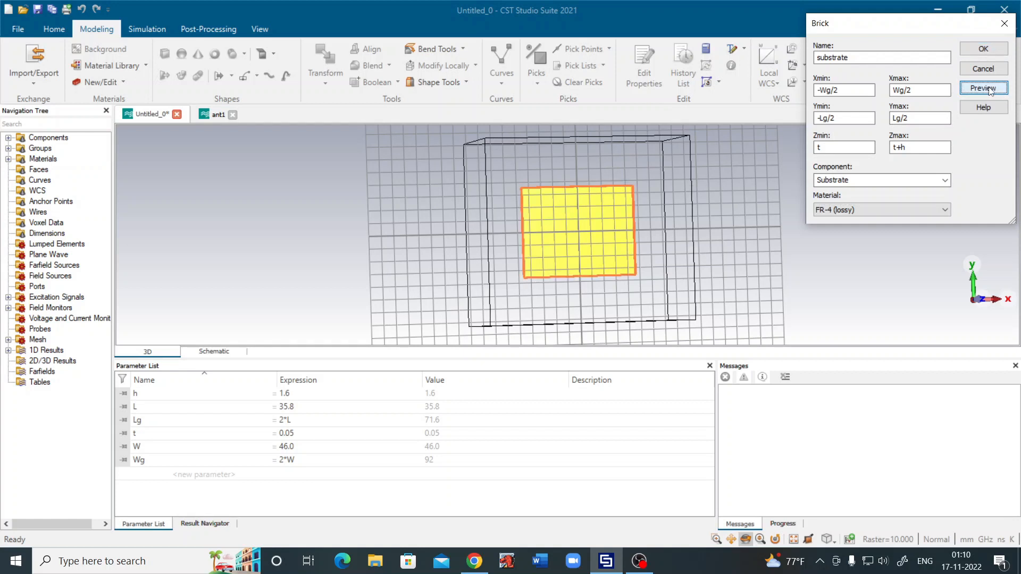
pyautogui.click(992, 50)
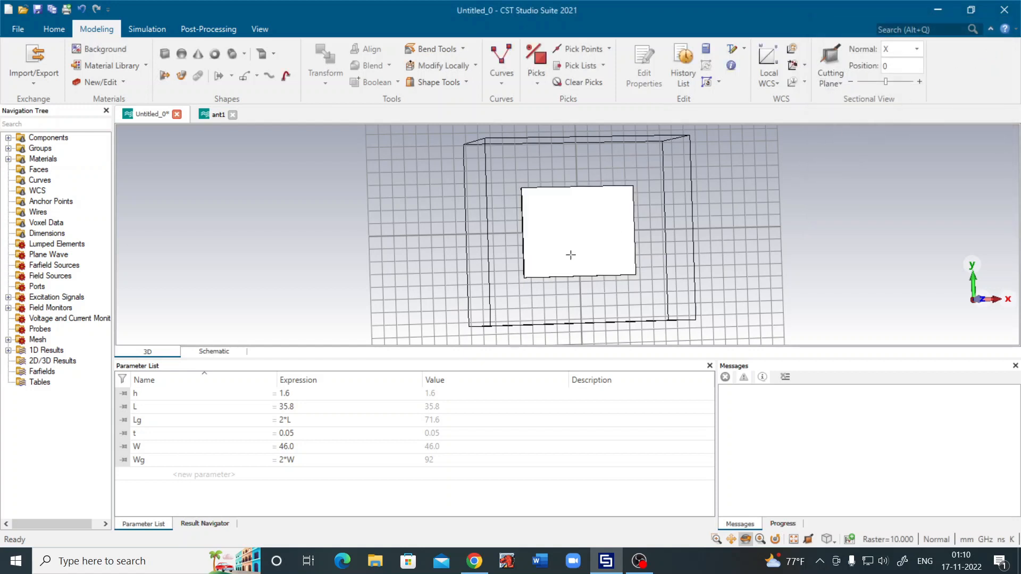
# Examine the substrate layer stacked on the ground plane from several angles and close up.
pyautogui.scroll(3, 567, 255)
pyautogui.moveTo(510, 251); pyautogui.dragTo(687, 266)
pyautogui.scroll(-2, 687, 266)
pyautogui.scroll(8, 568, 262)
pyautogui.moveTo(568, 262); pyautogui.dragTo(508, 239)
pyautogui.scroll(2, 536, 242)
pyautogui.scroll(-5, 693, 216)
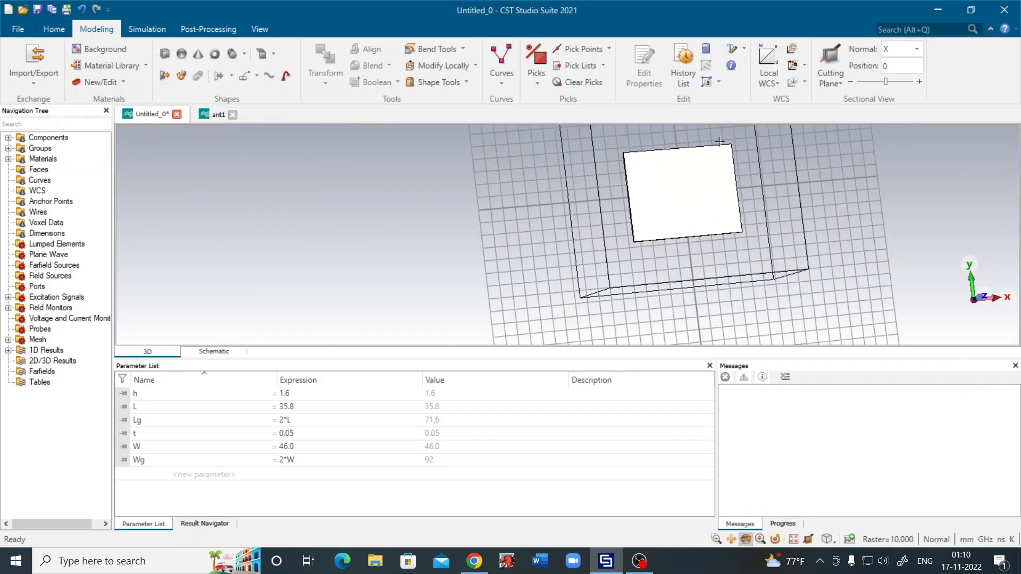
# Examine the substrate layer in a nearly face-on view by panning and rotating the model.
pyautogui.scroll(2, 728, 128)
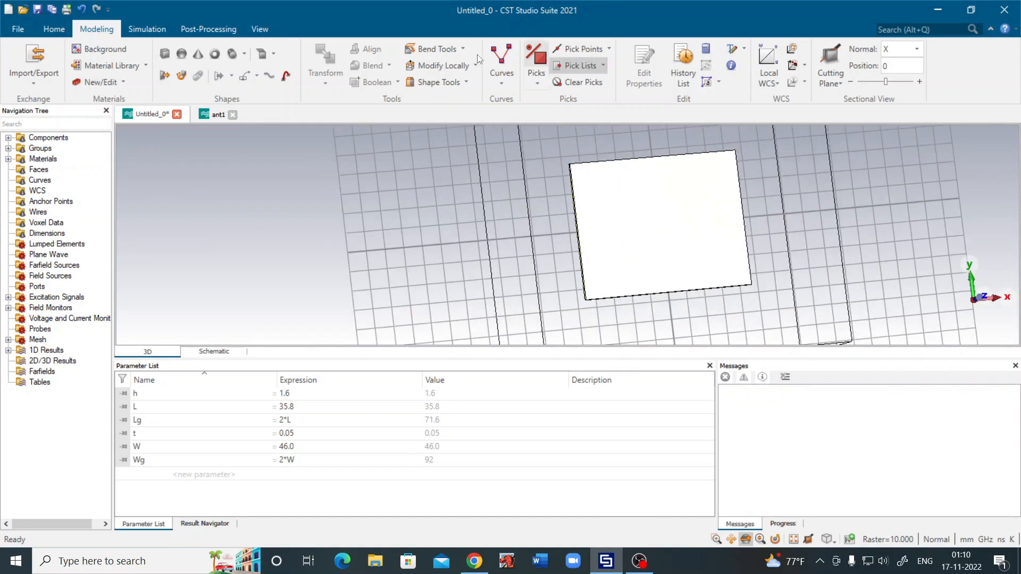
pyautogui.click(260, 29)
pyautogui.moveTo(645, 231); pyautogui.dragTo(569, 234)
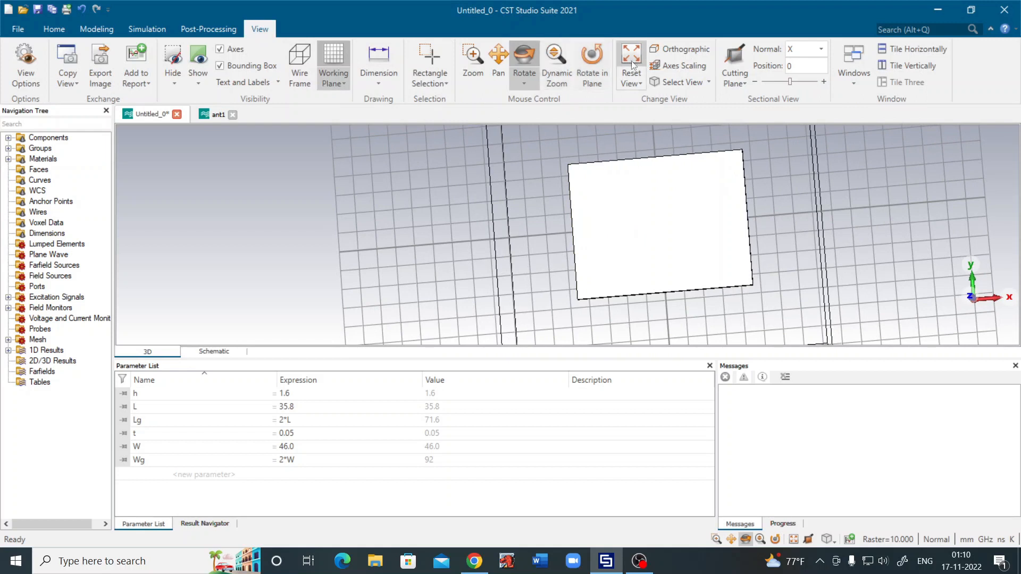
pyautogui.click(506, 61)
pyautogui.moveTo(643, 218); pyautogui.dragTo(561, 216)
pyautogui.click(523, 60)
pyautogui.moveTo(611, 282); pyautogui.dragTo(649, 246)
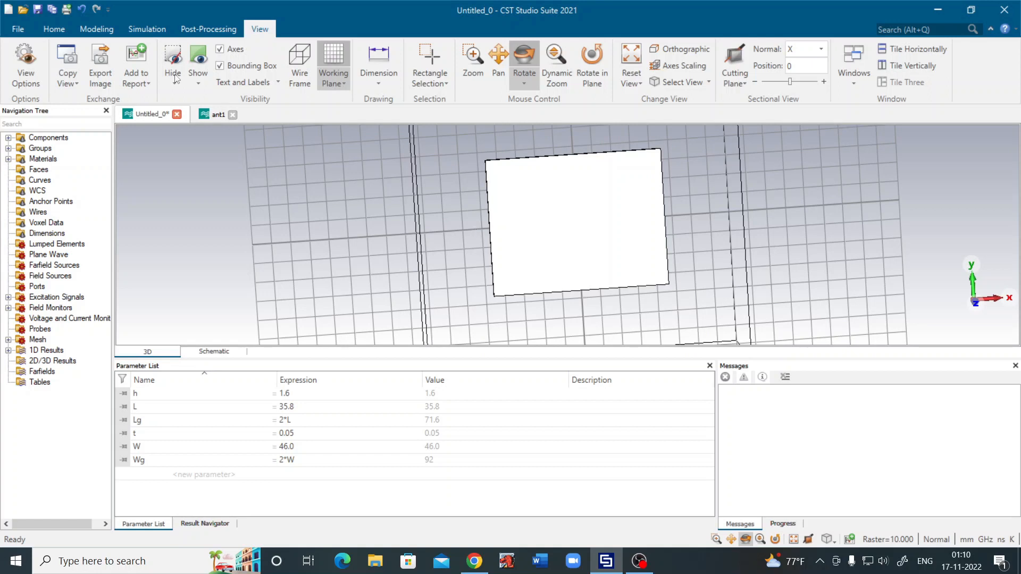
# Start a new brick named patch with an X range from -W/2 to W/2.
pyautogui.click(55, 28)
pyautogui.click(113, 33)
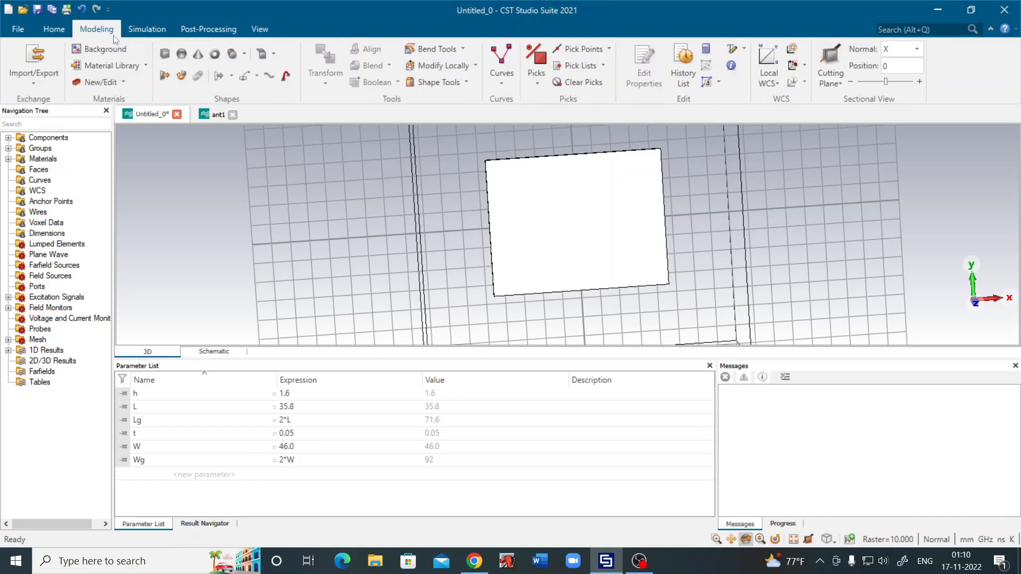
pyautogui.click(164, 53)
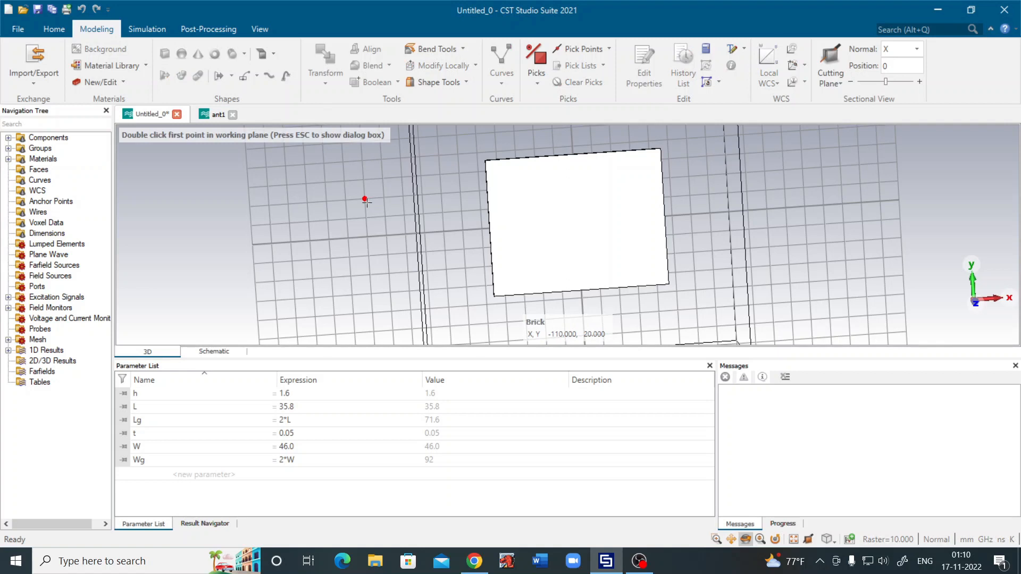
pyautogui.press('Escape')
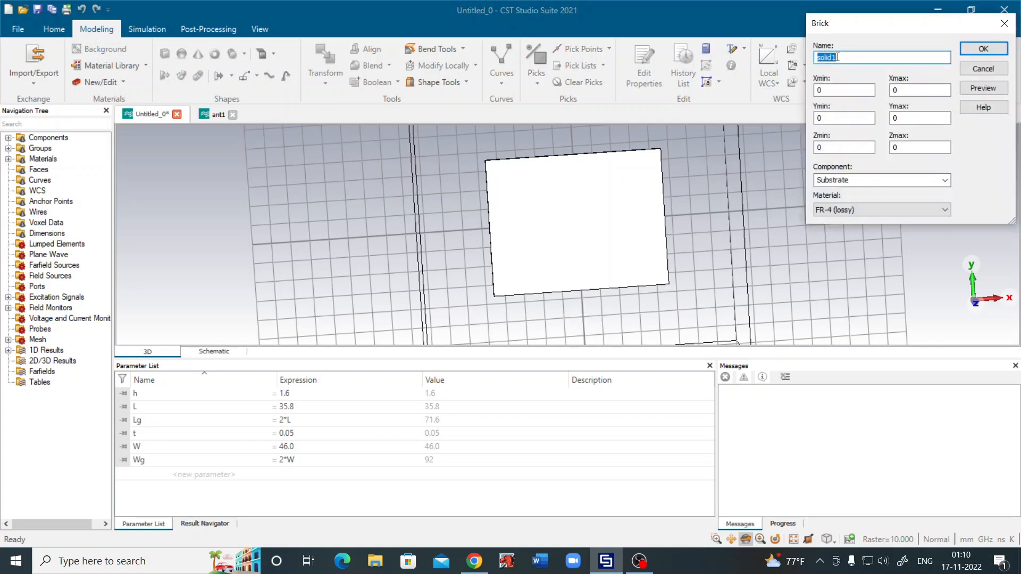
pyautogui.write('patch')
pyautogui.click(829, 89)
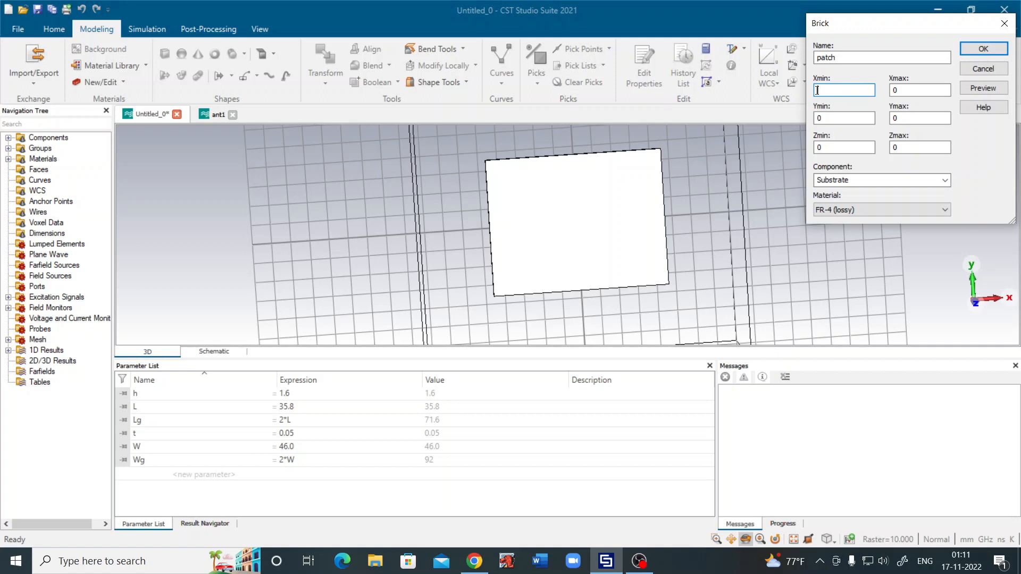
pyautogui.write('-W/2')
pyautogui.click(896, 90)
pyautogui.write('W/2')
# Set the patch brick's Y range from -L/2 to L/2.
pyautogui.click(841, 118)
pyautogui.press('BackSpace')
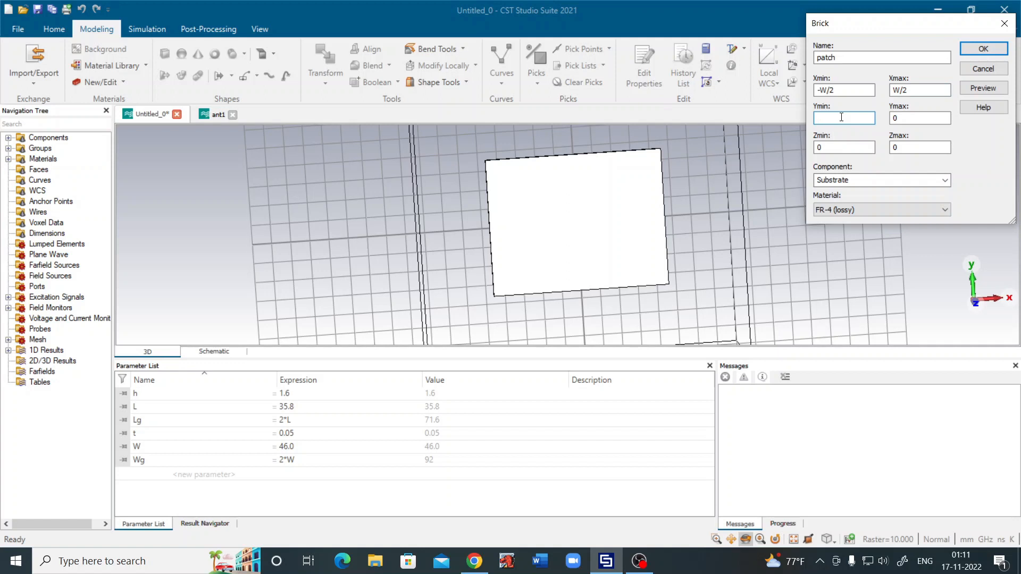
pyautogui.write('-L/2')
pyautogui.click(897, 119)
pyautogui.press('BackSpace')
pyautogui.write('L/2')
# Set the patch brick's Z range from t+h to t+h+t.
pyautogui.click(833, 147)
pyautogui.press('BackSpace')
pyautogui.write('t+h')
pyautogui.click(915, 147)
pyautogui.press('BackSpace')
pyautogui.write('t+h+')
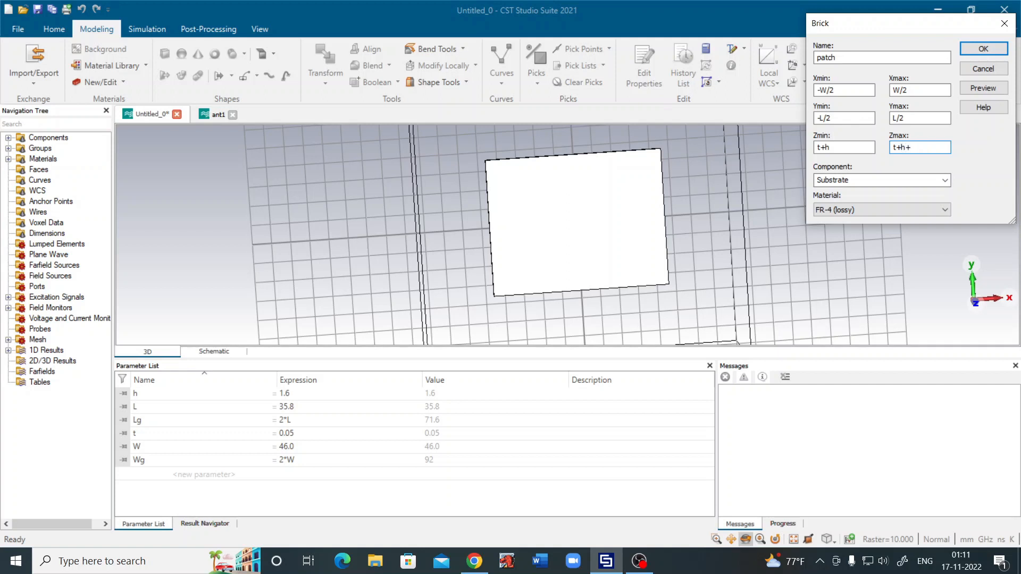
pyautogui.write('t')
pyautogui.press('BackSpace')
pyautogui.press('BackSpace')
pyautogui.press('BackSpace')
pyautogui.press('BackSpace')
pyautogui.press('BackSpace')
pyautogui.write('2t')
pyautogui.write('+')
pyautogui.press('BackSpace')
pyautogui.press('BackSpace')
pyautogui.press('BackSpace')
pyautogui.write('t+h+t')
pyautogui.press('Tab')
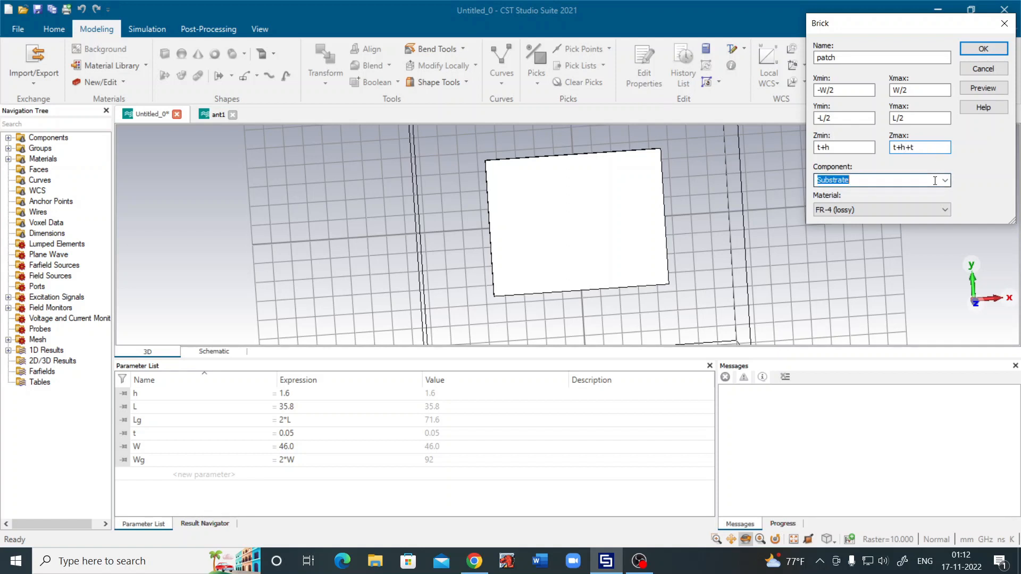
# Assign the patch brick to the Ground component and set its material to Copper (annealed).
pyautogui.click(944, 180)
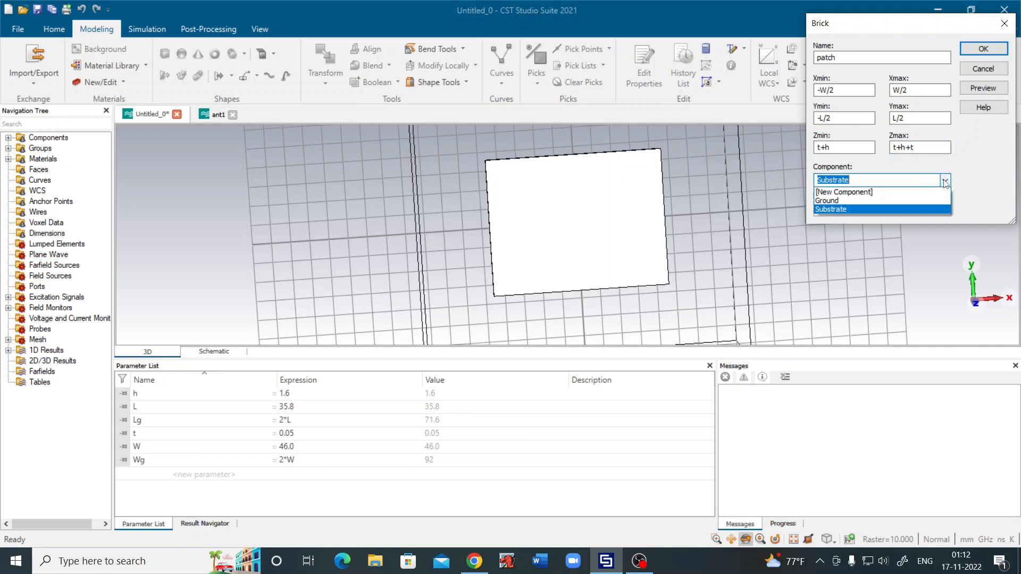
pyautogui.click(861, 201)
pyautogui.click(869, 209)
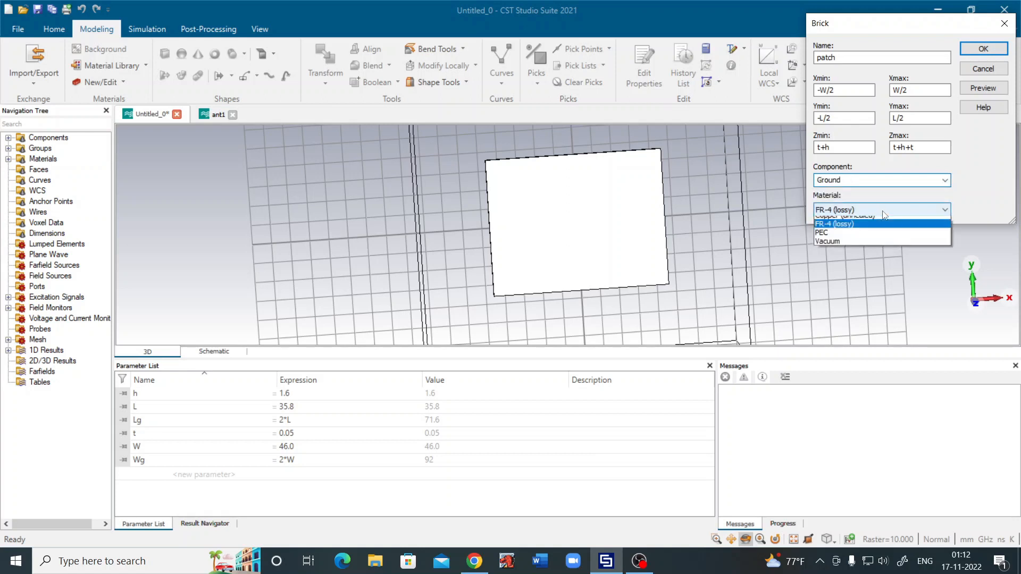
pyautogui.click(858, 239)
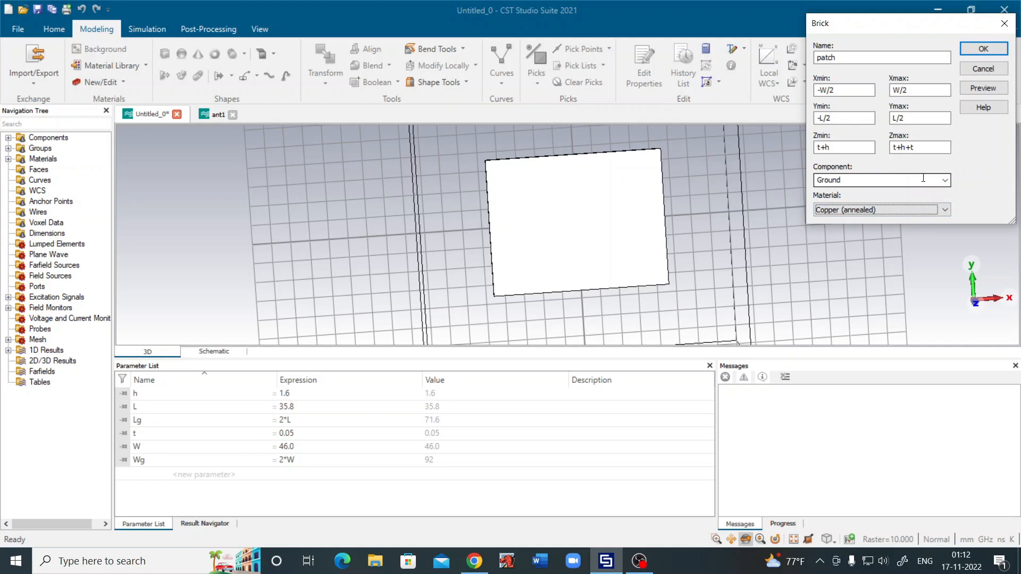
# Reassign the patch brick to a new component named patch, preview the shape and create it.
pyautogui.click(945, 181)
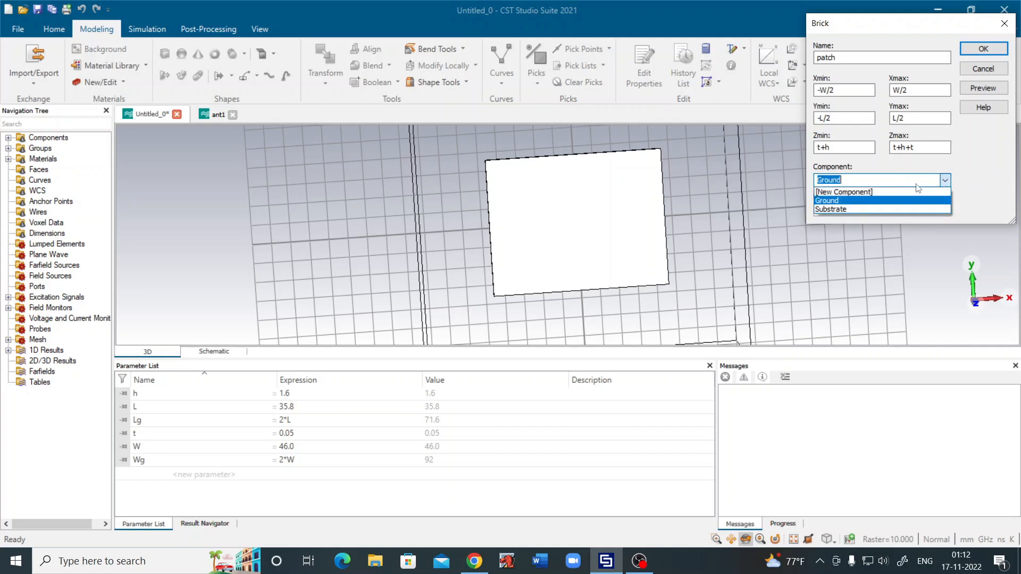
pyautogui.click(872, 193)
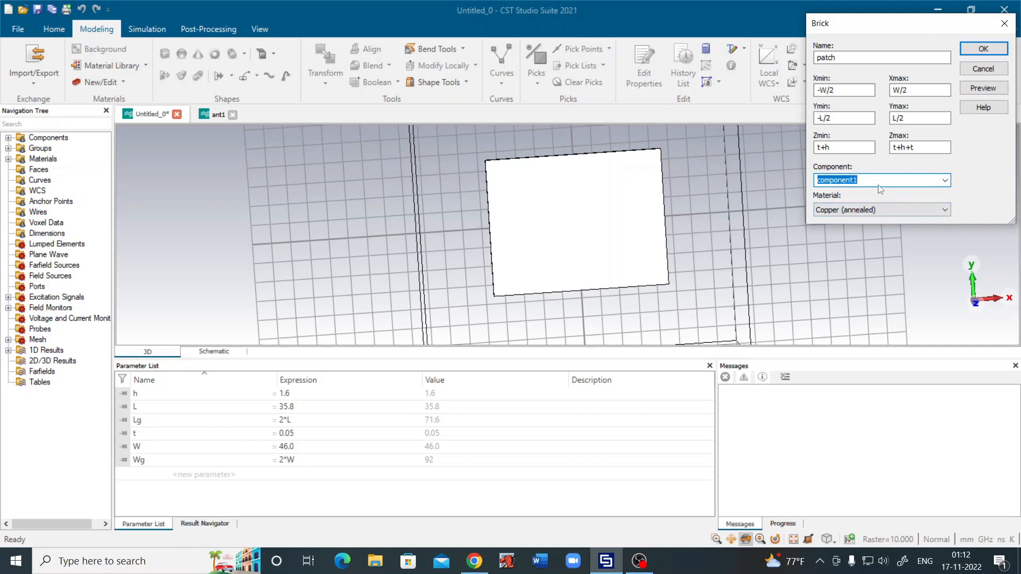
pyautogui.write('patch')
pyautogui.click(985, 88)
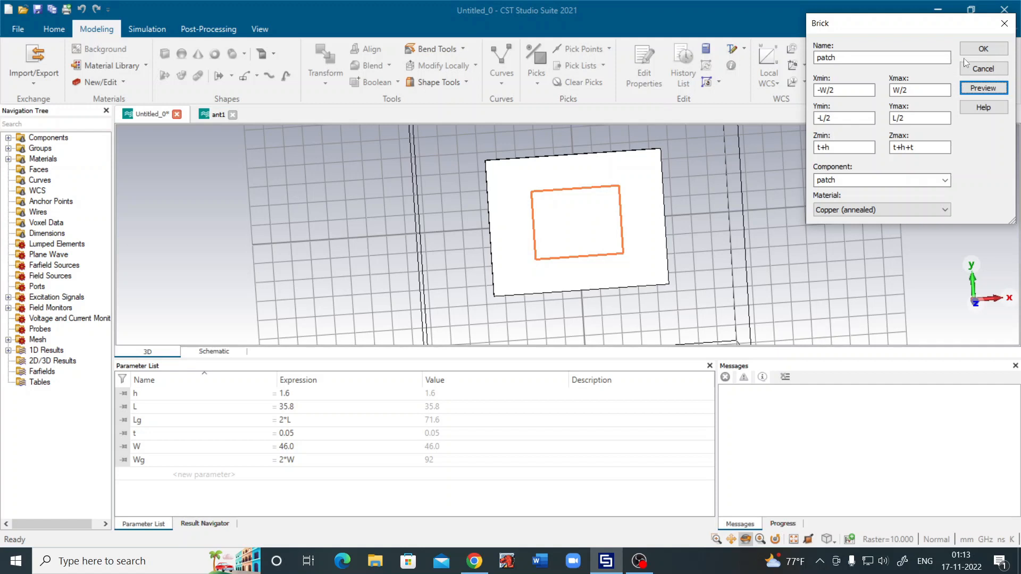
pyautogui.click(981, 52)
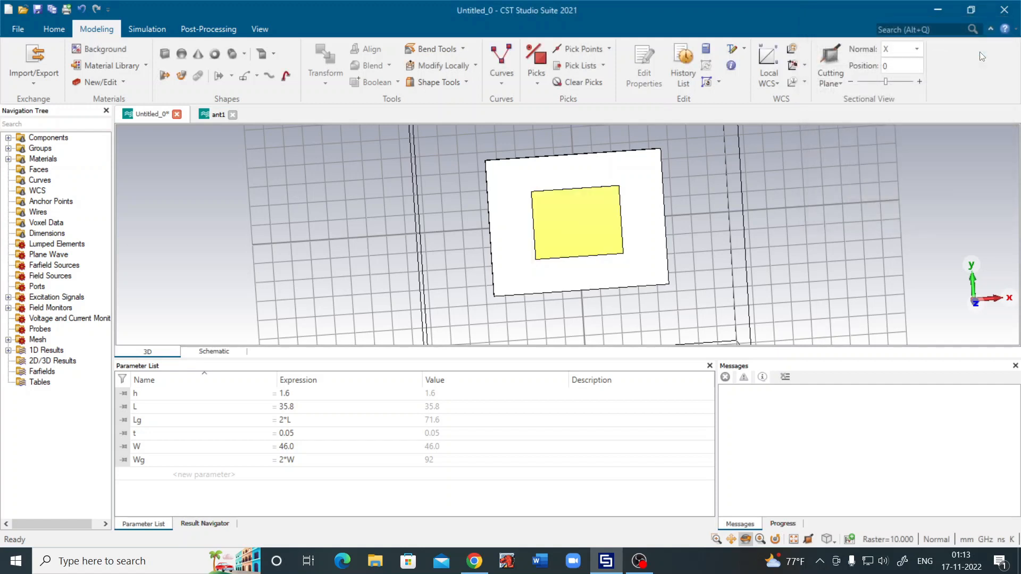
# Examine the copper patch centred on the substrate close up and from farther away.
pyautogui.scroll(4, 523, 234)
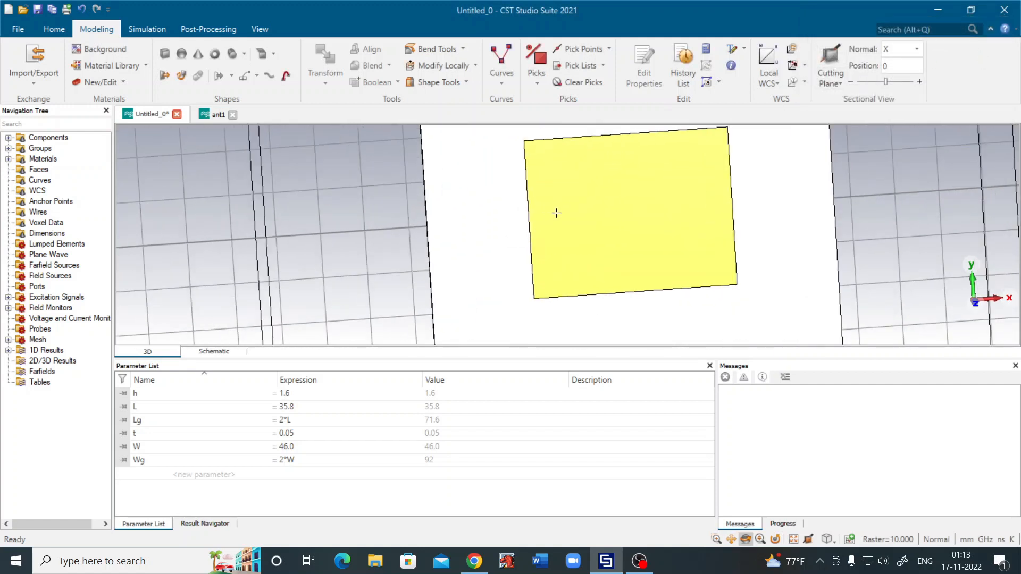
pyautogui.scroll(-3, 660, 219)
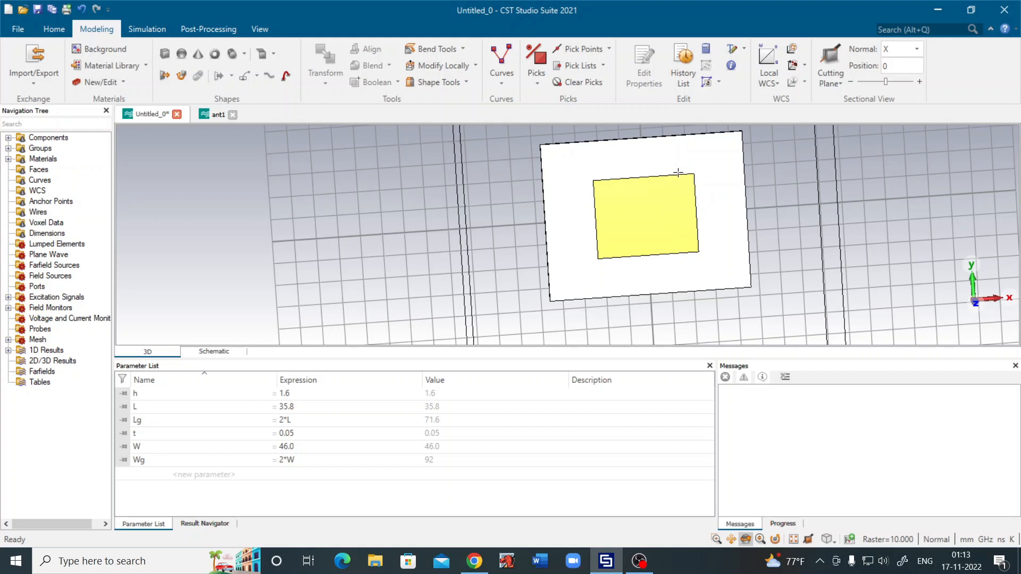
pyautogui.scroll(-2, 739, 154)
pyautogui.scroll(3, 749, 145)
pyautogui.scroll(-1, 727, 292)
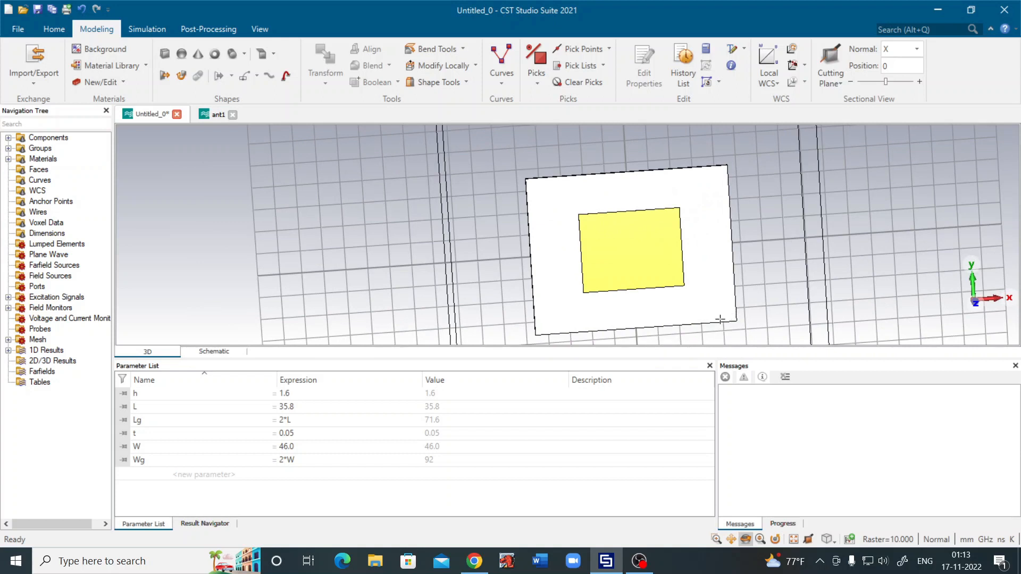
pyautogui.scroll(-1, 683, 329)
pyautogui.scroll(2, 681, 335)
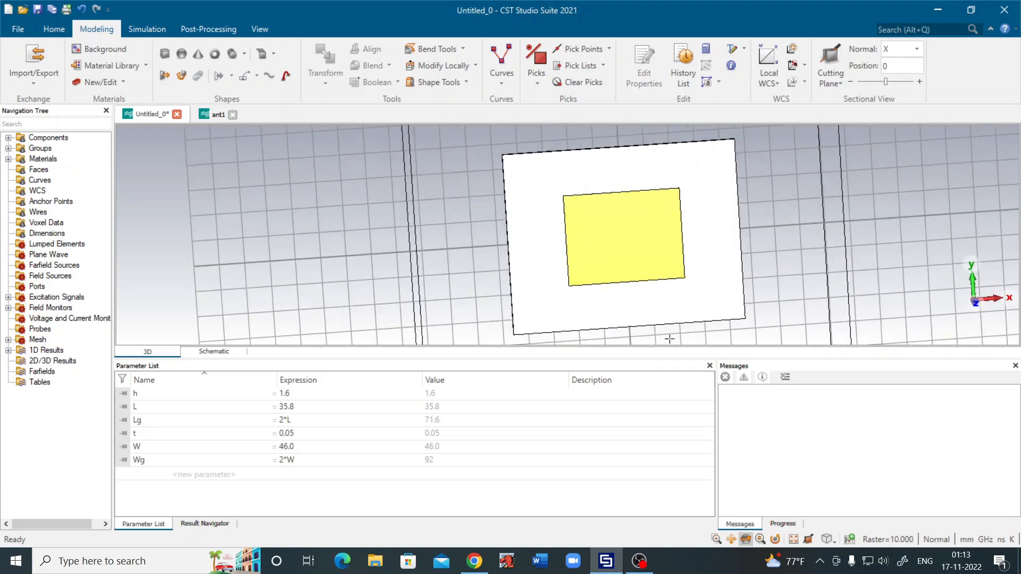
# Calculate the 50 ohm thin microstrip width at 2 GHz with h 1.6 and eps_r 4.3, and return to the Untitled_0 project.
pyautogui.click(69, 30)
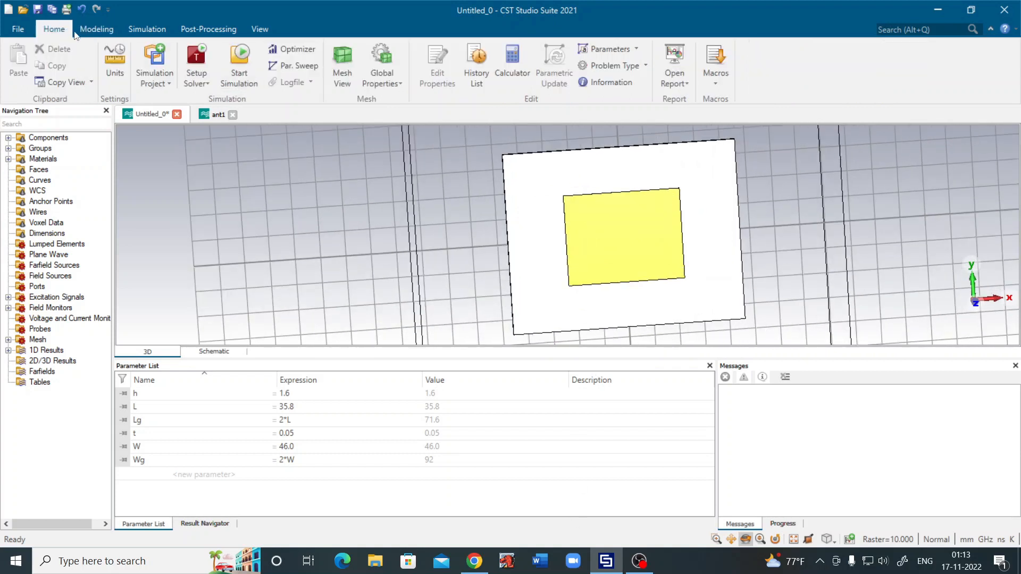
pyautogui.click(717, 84)
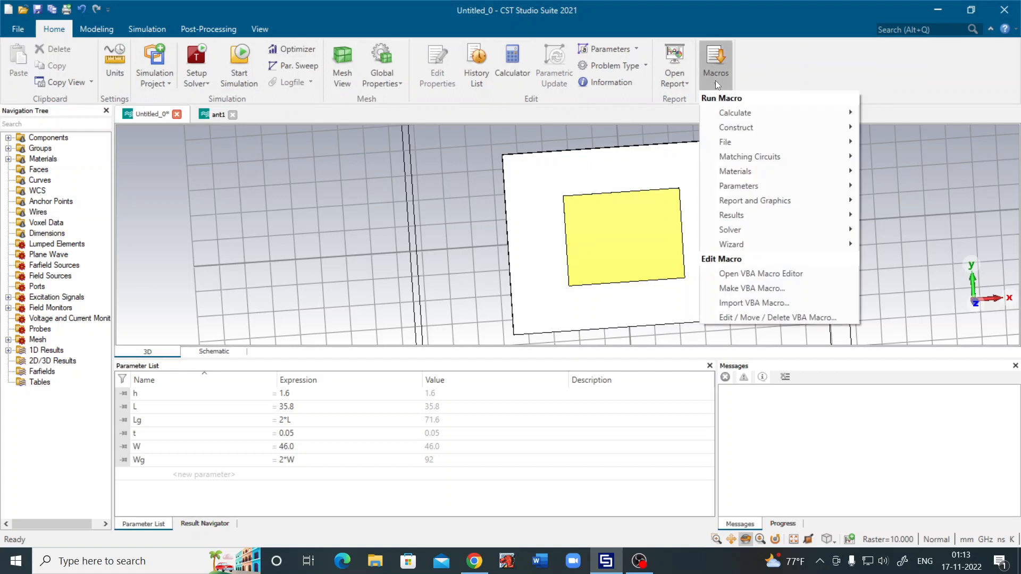
pyautogui.moveTo(749, 231)
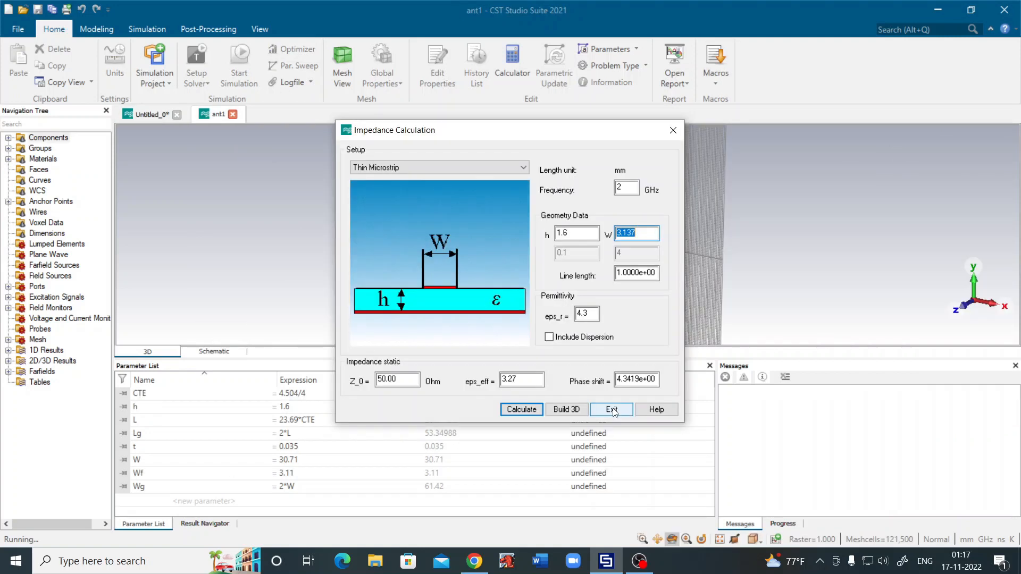
pyautogui.click(612, 410)
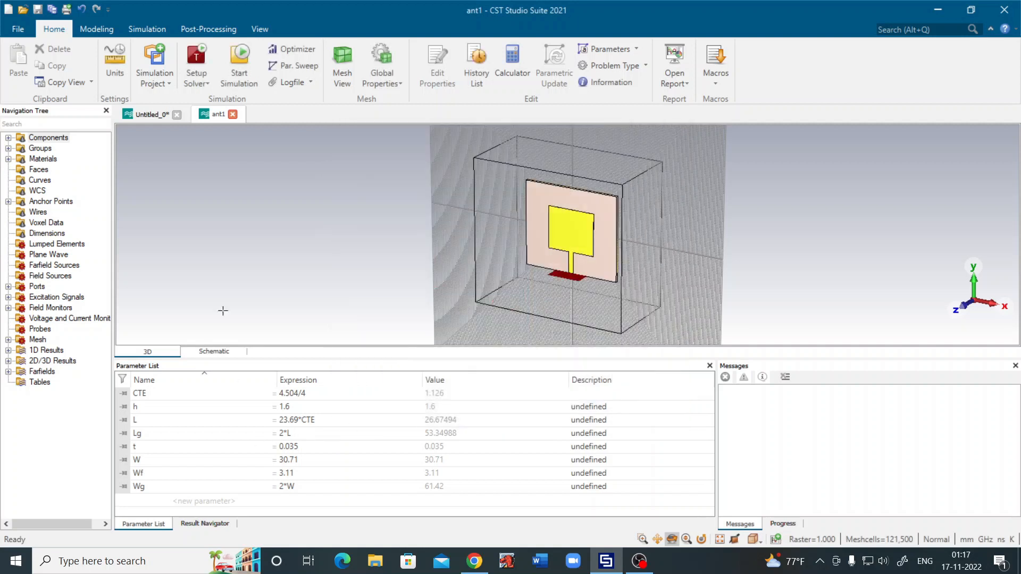
pyautogui.click(148, 114)
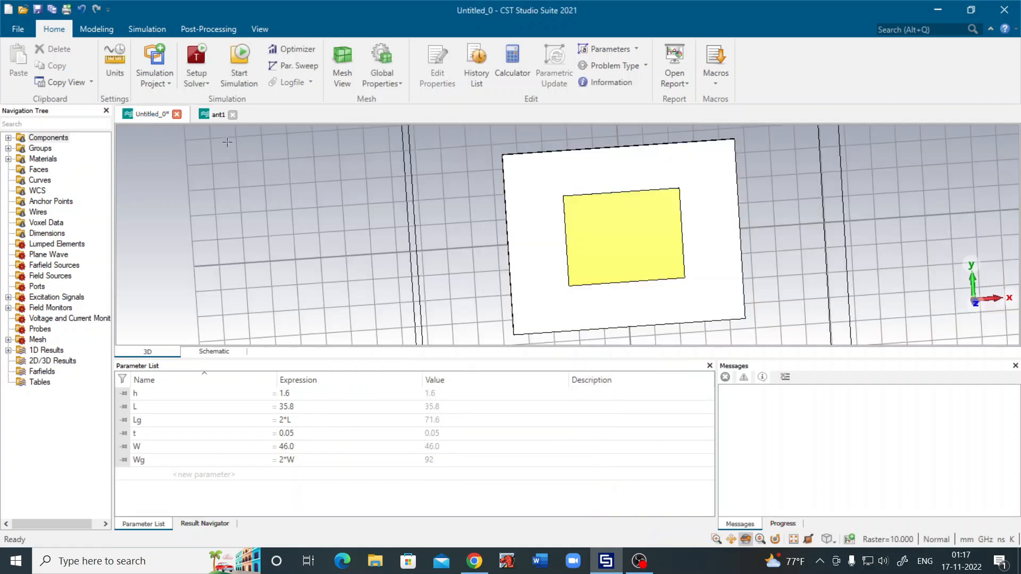
# Add a feed width parameter named Wf with the value 3.137.
pyautogui.click(198, 475)
pyautogui.press('f')
pyautogui.click(217, 476)
pyautogui.write('Wf')
pyautogui.press('Tab')
pyautogui.write('3.137')
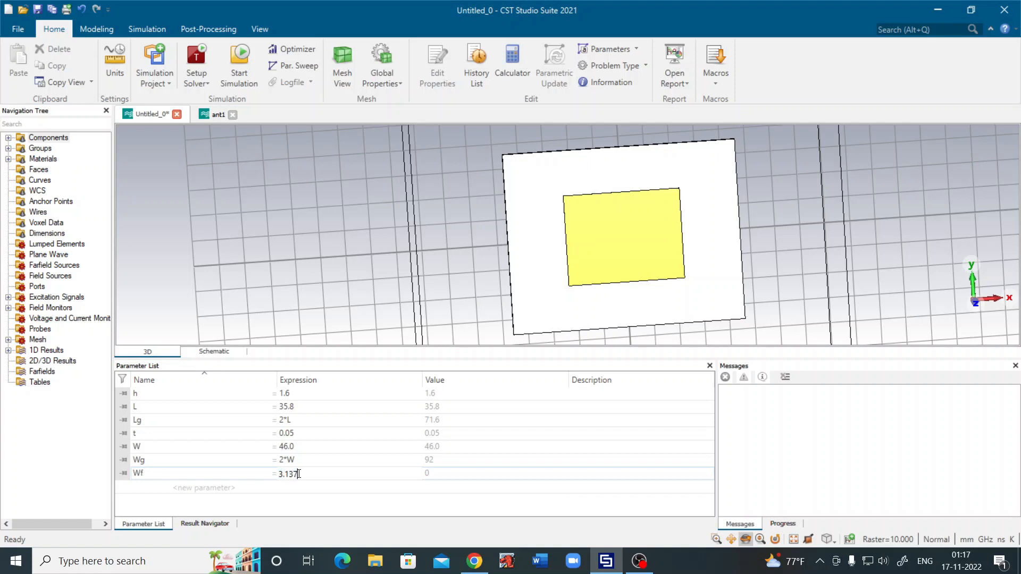
pyautogui.click(467, 479)
# Start a new brick named feed line with an X range from -Wf/2 to Wf/2.
pyautogui.click(98, 34)
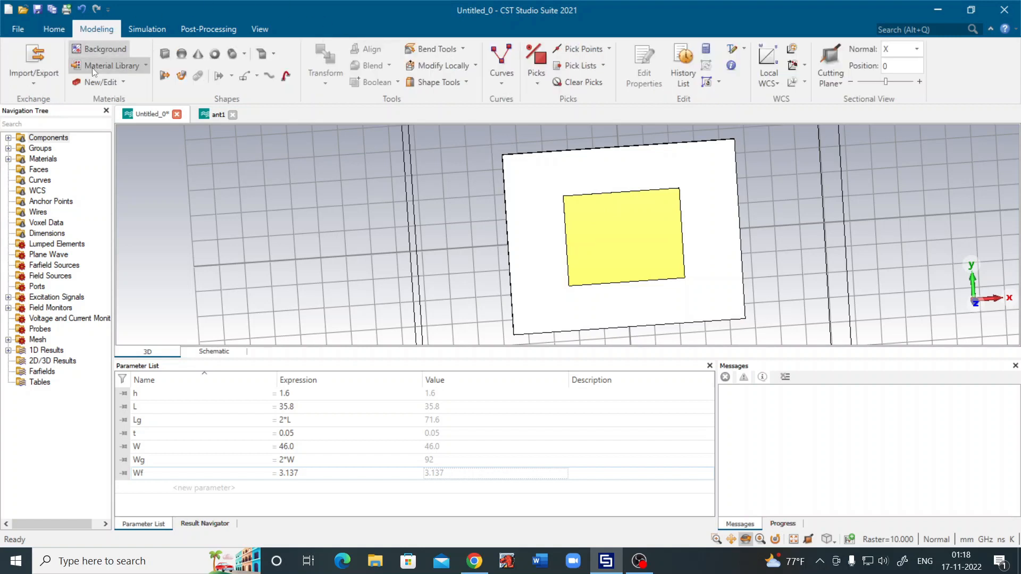
pyautogui.click(164, 54)
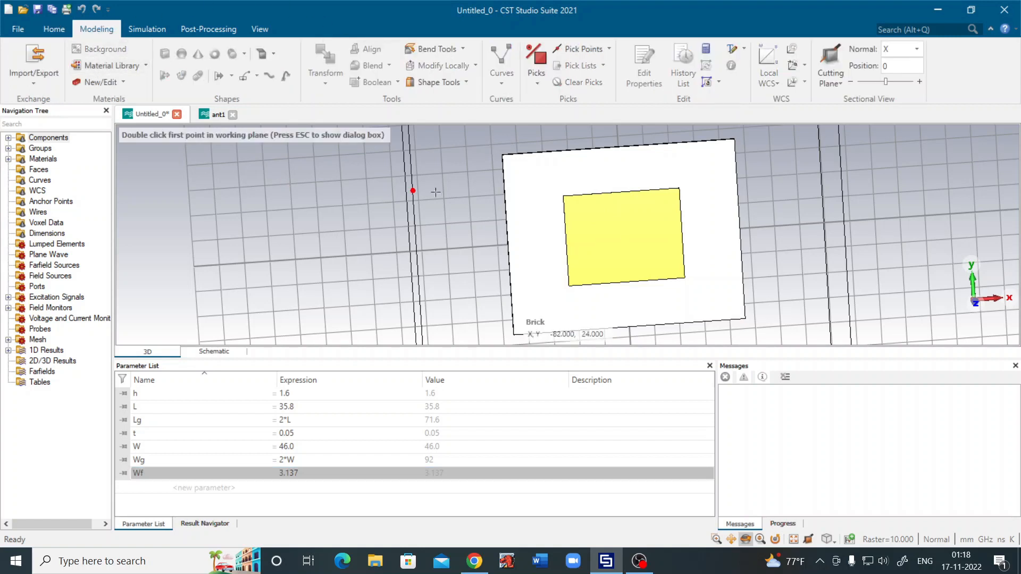
pyautogui.press('Escape')
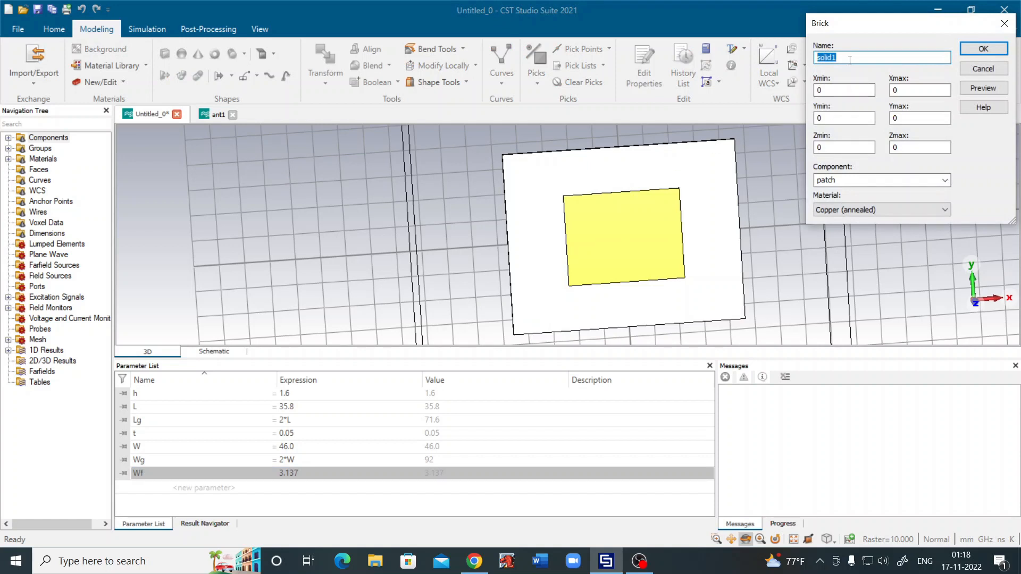
pyautogui.write('feed line')
pyautogui.click(827, 89)
pyautogui.press('BackSpace')
pyautogui.write('-Wf/2')
pyautogui.click(899, 91)
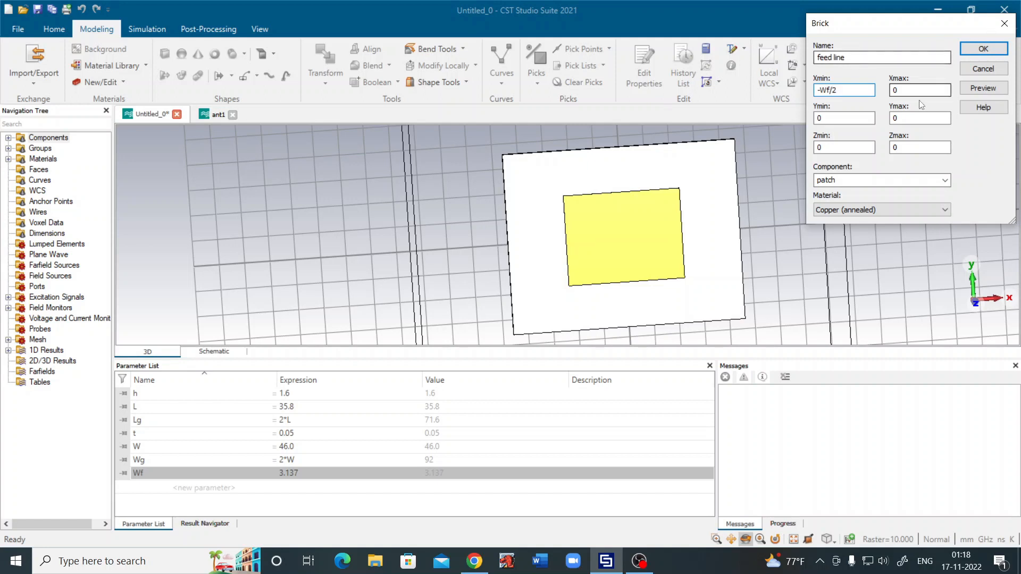
pyautogui.press('BackSpace')
pyautogui.write('W')
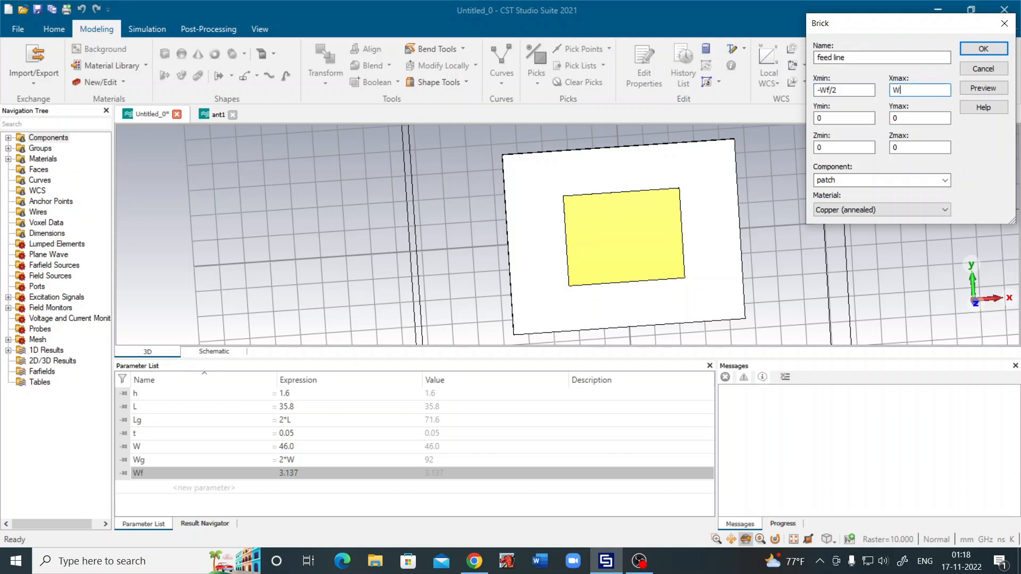
pyautogui.write('f/2')
# Set the feed line brick's Y range from -Lg/2 to -L/2.
pyautogui.click(859, 117)
pyautogui.press('BackSpace')
pyautogui.write('-Lg/2')
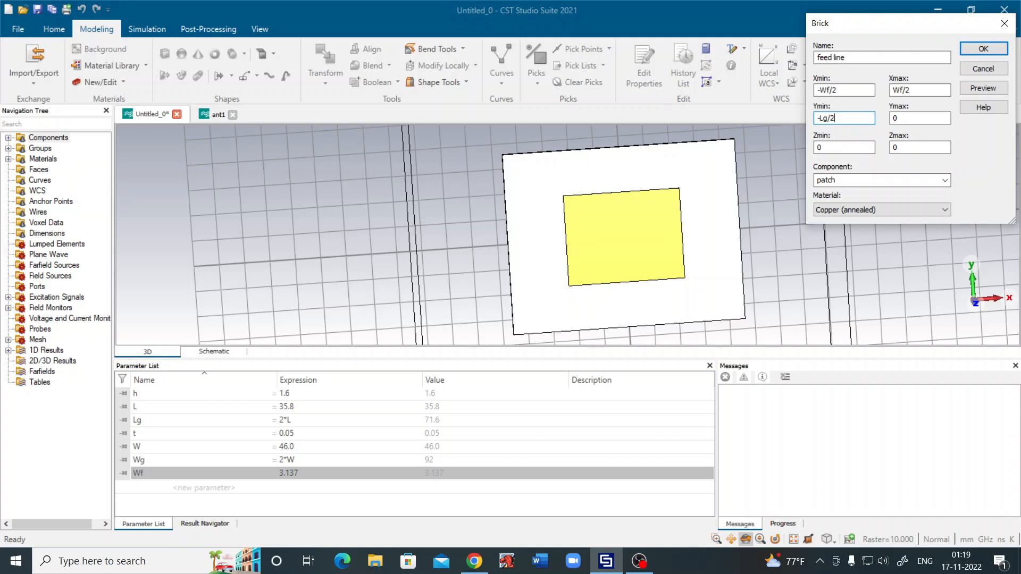
pyautogui.click(909, 117)
pyautogui.write('-L/2')
# Set the feed line brick's Z range from t+h to t+h+t.
pyautogui.click(855, 149)
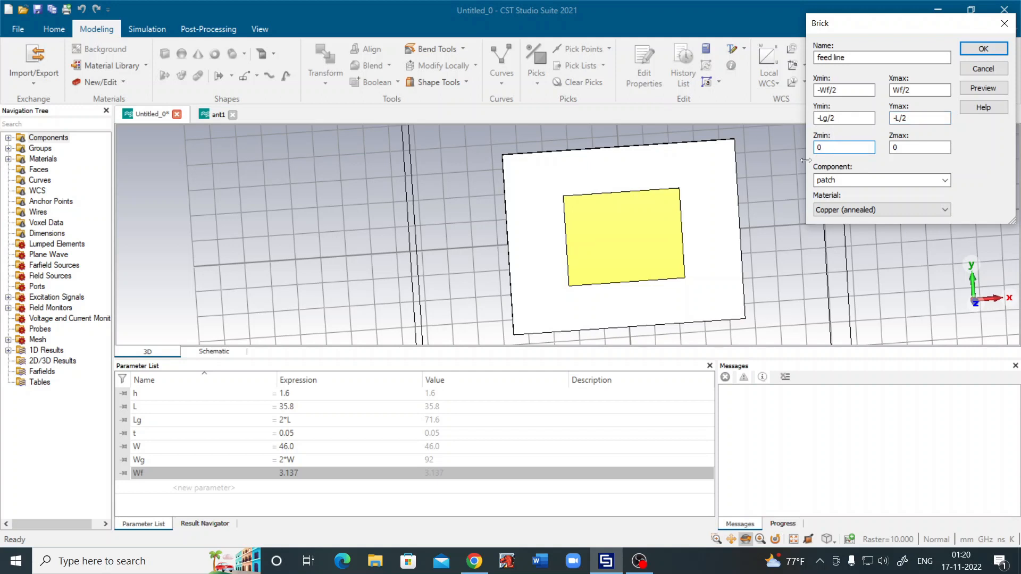
pyautogui.press('BackSpace')
pyautogui.write('t+h')
pyautogui.doubleClick(902, 148)
pyautogui.press('BackSpace')
pyautogui.write('t+h+t')
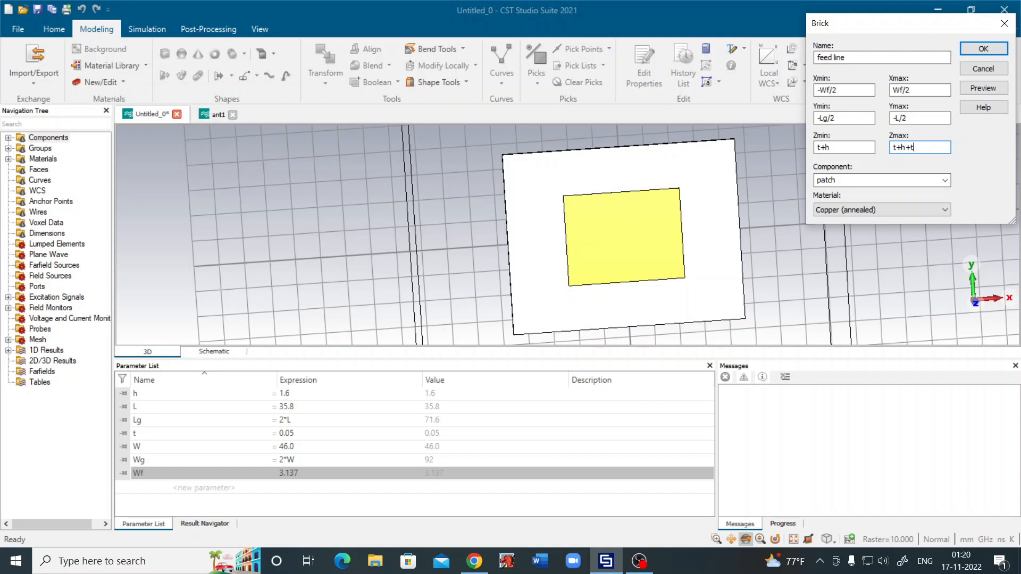
# Assign the feed line brick to a new component named feed line, preview it, and create the brick.
pyautogui.click(945, 181)
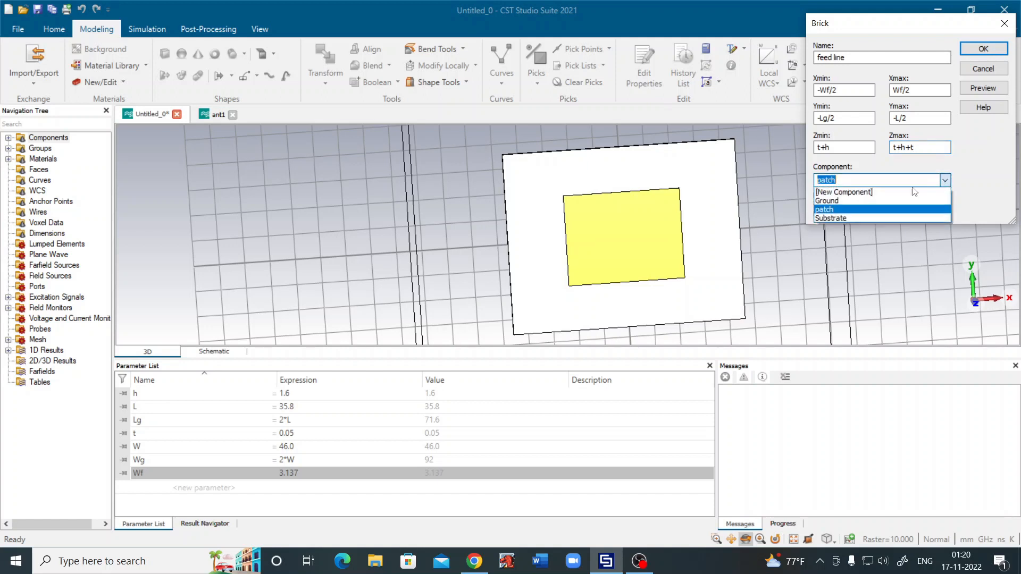
pyautogui.click(875, 193)
pyautogui.write('field line')
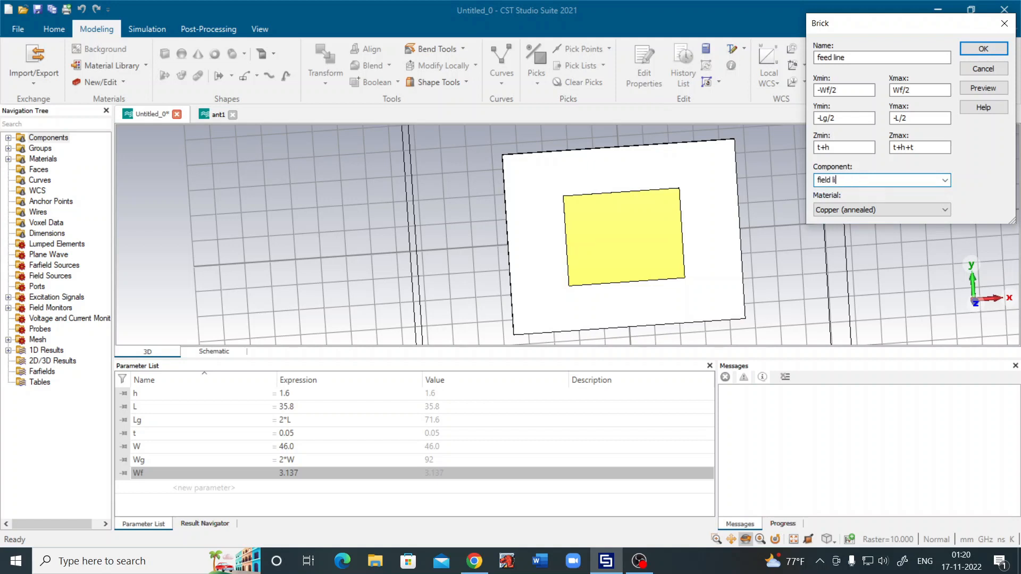
pyautogui.click(828, 181)
pyautogui.press('BackSpace')
pyautogui.press('BackSpace')
pyautogui.press('BackSpace')
pyautogui.write('ee')
pyautogui.click(983, 92)
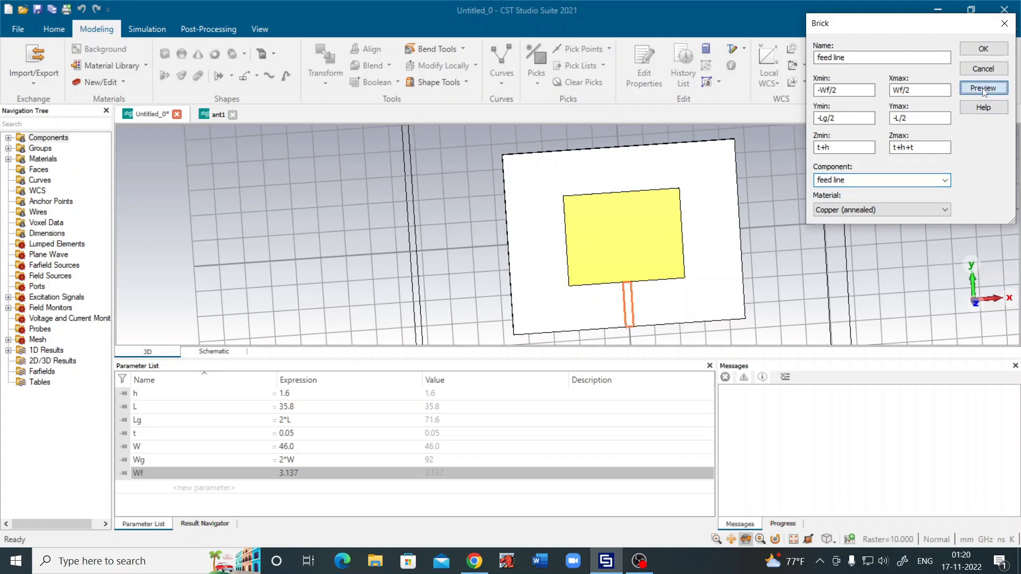
pyautogui.click(988, 52)
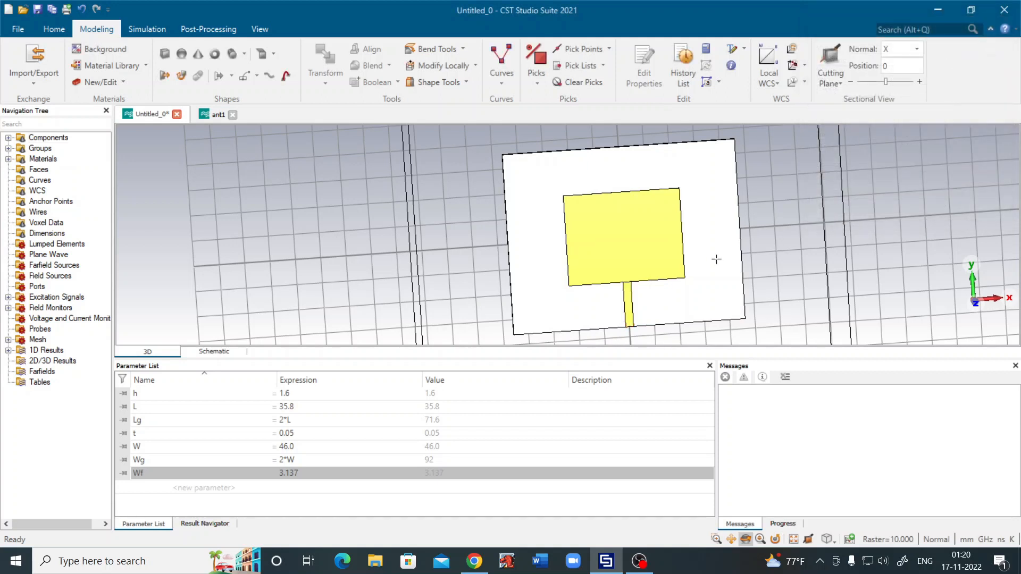
# Examine the junction between the patch and the feed line, with the feed line solid highlighted.
pyautogui.scroll(5, 527, 314)
pyautogui.scroll(6, 595, 294)
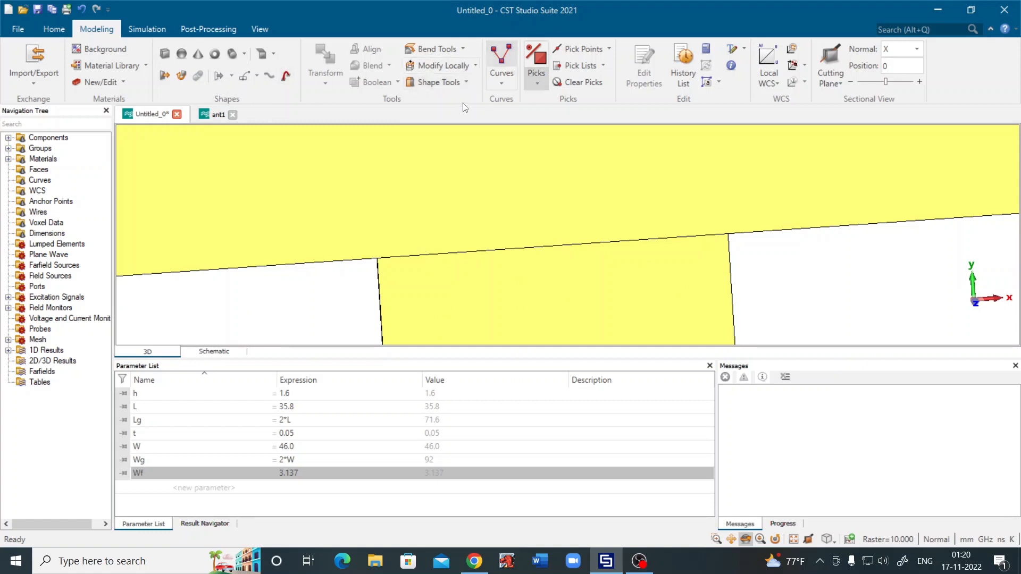
pyautogui.click(8, 138)
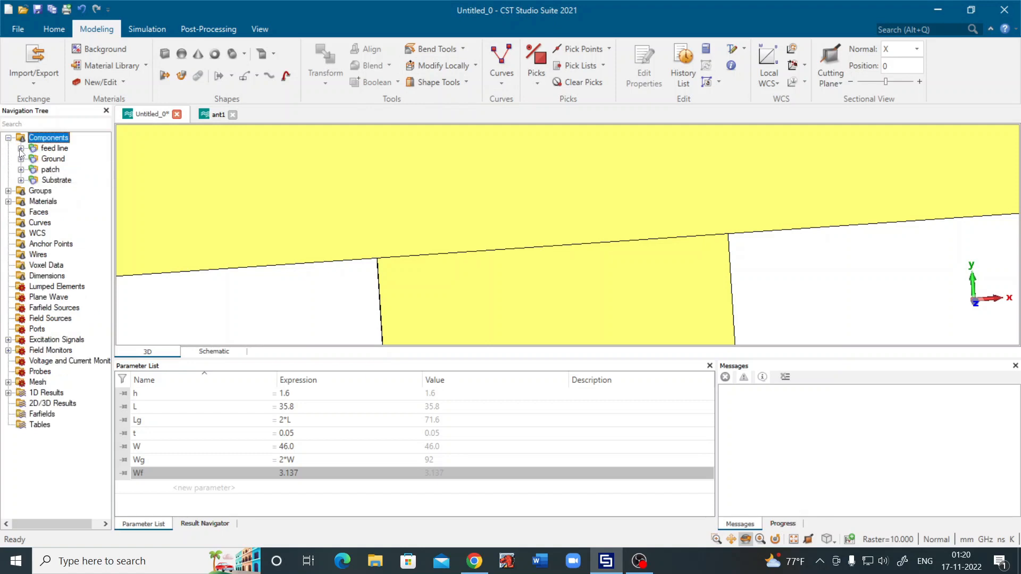
pyautogui.click(21, 149)
pyautogui.click(73, 159)
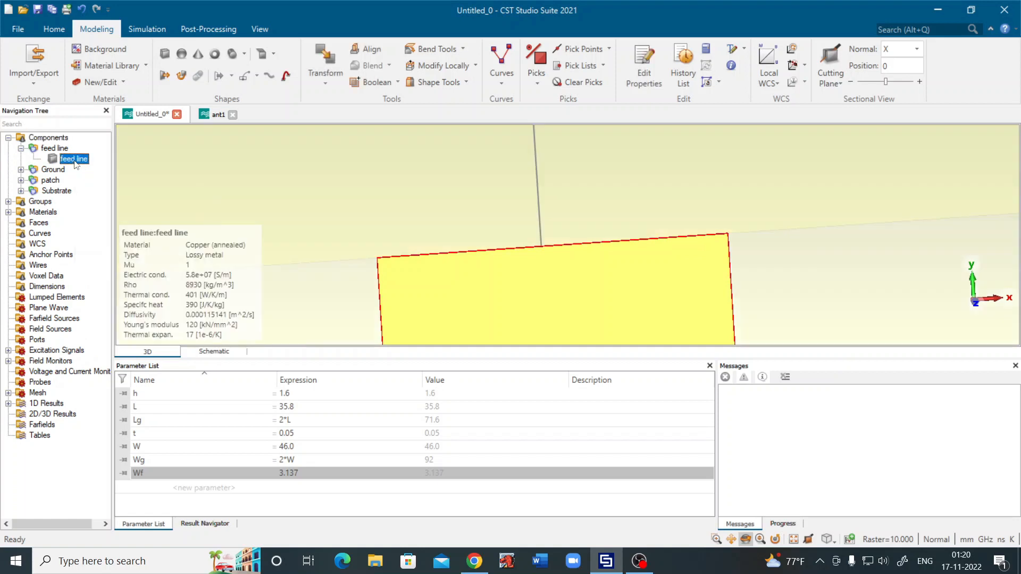
pyautogui.scroll(-5, 406, 223)
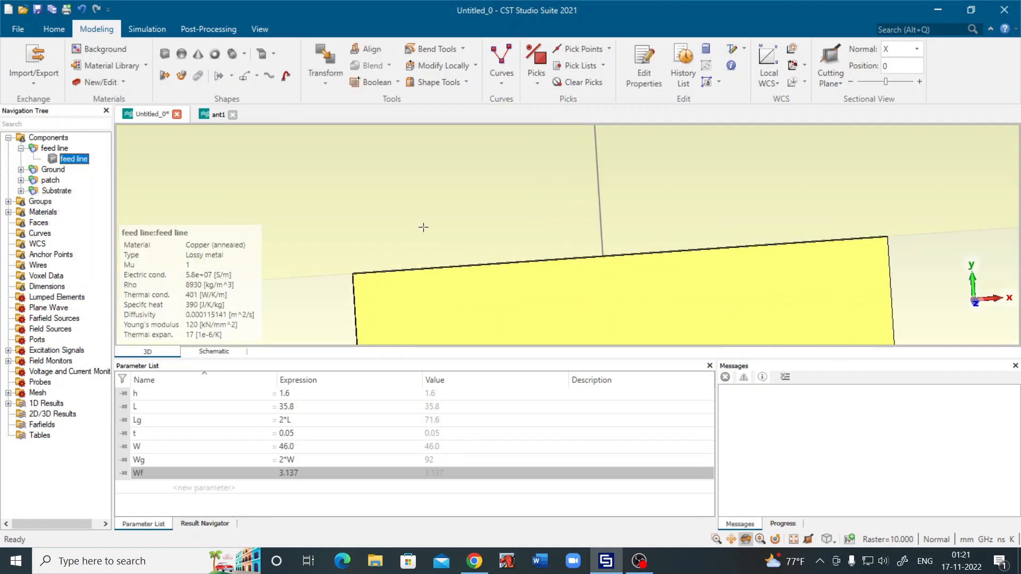
pyautogui.scroll(-6, 502, 149)
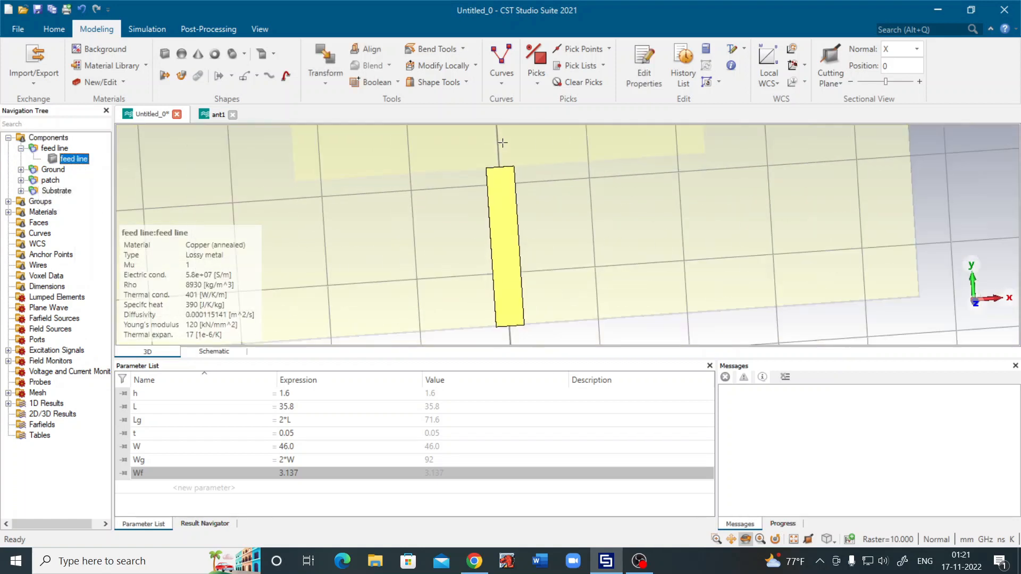
pyautogui.scroll(5, 615, 191)
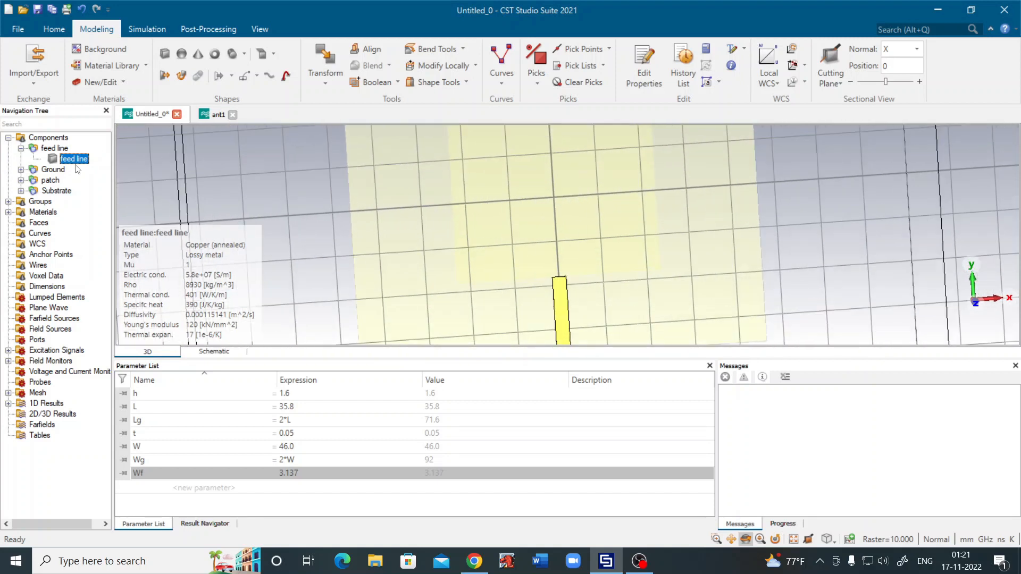
# Merge the feed line and patch solids into one with the Boolean Add operation.
pyautogui.click(21, 181)
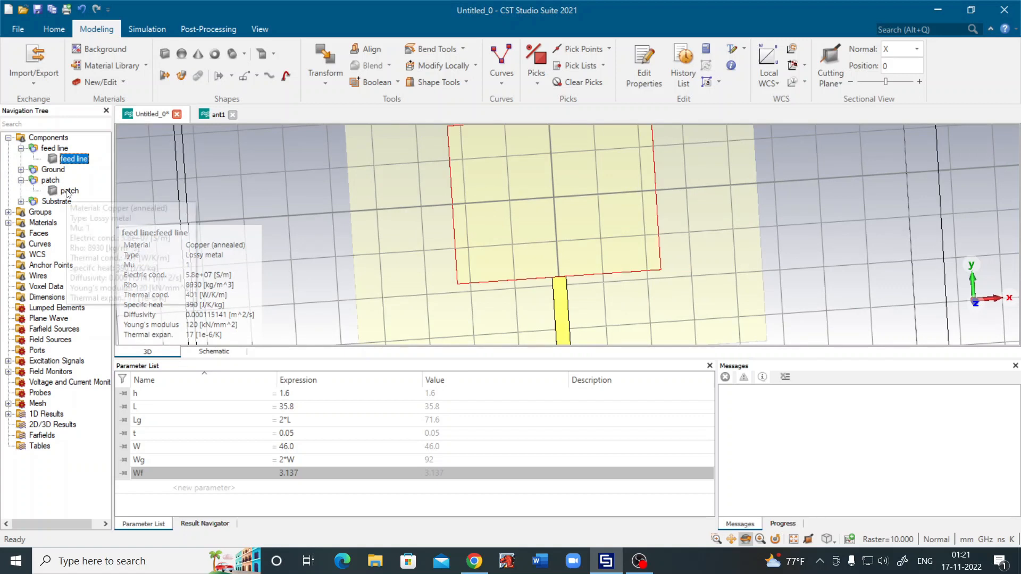
pyautogui.keyDown('shift'); pyautogui.click(67, 193); pyautogui.keyUp('shift')
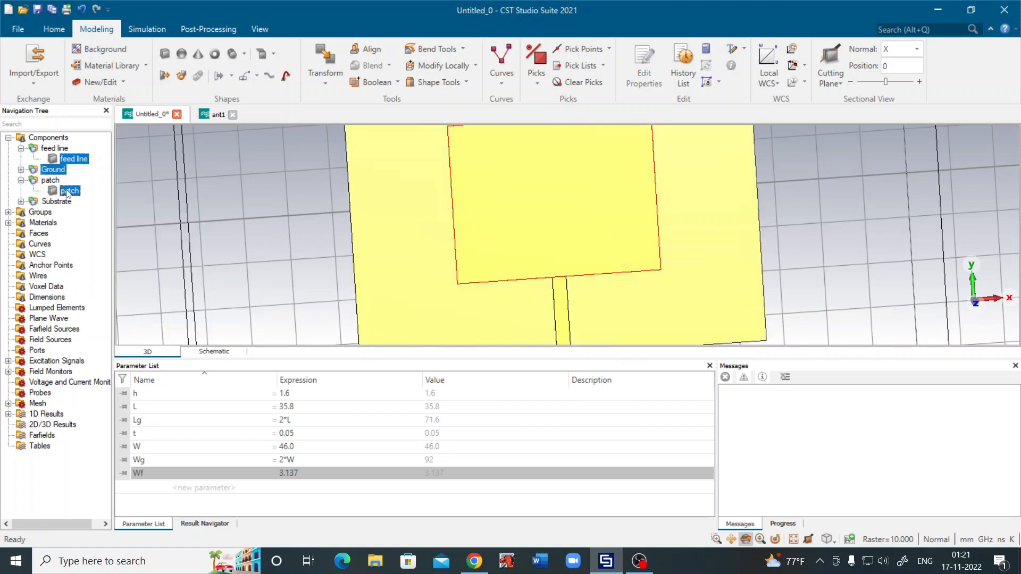
pyautogui.click(109, 178)
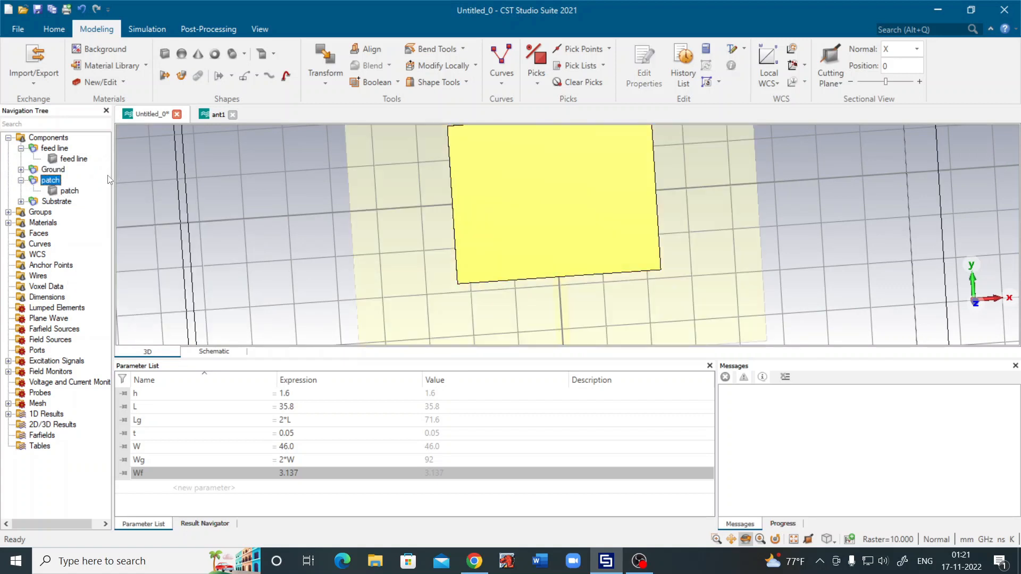
pyautogui.click(84, 160)
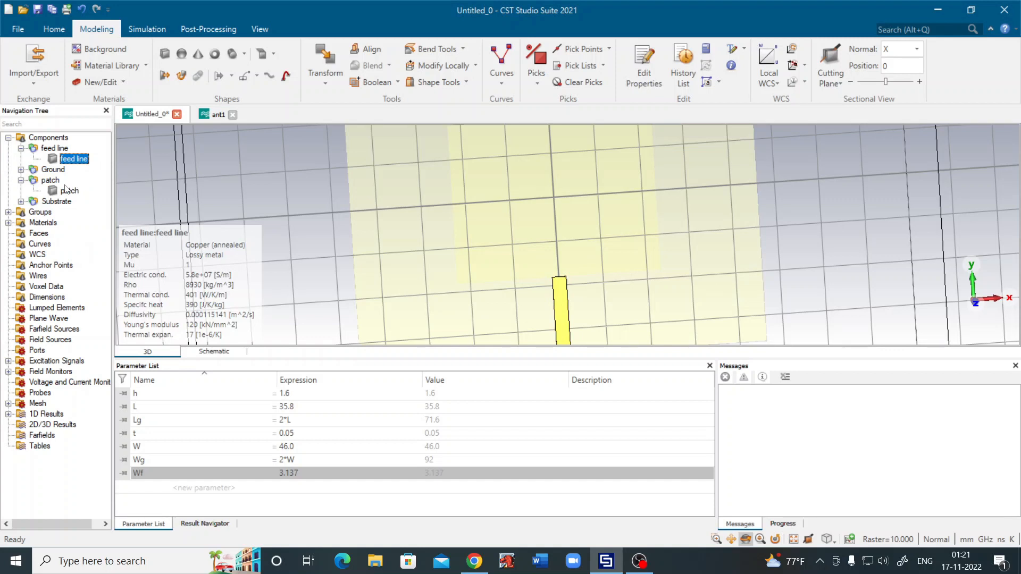
pyautogui.keyDown('ctrl'); pyautogui.click(68, 191); pyautogui.keyUp('ctrl')
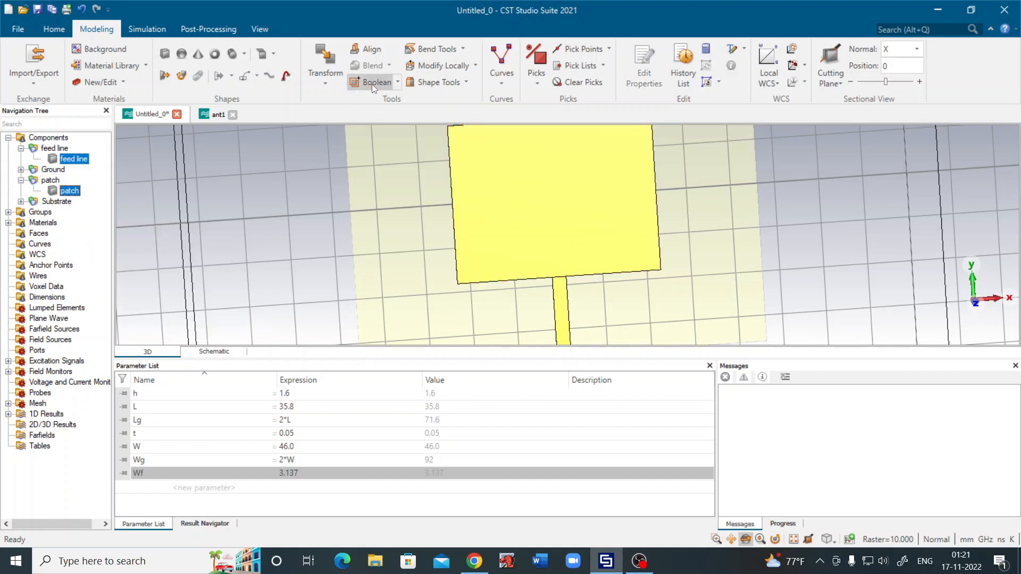
pyautogui.click(398, 83)
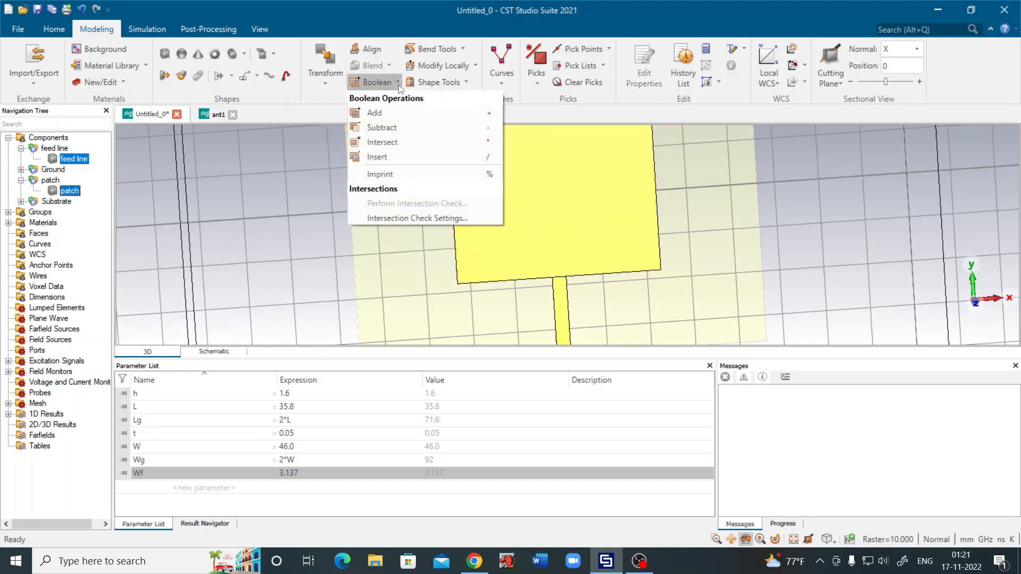
pyautogui.click(373, 113)
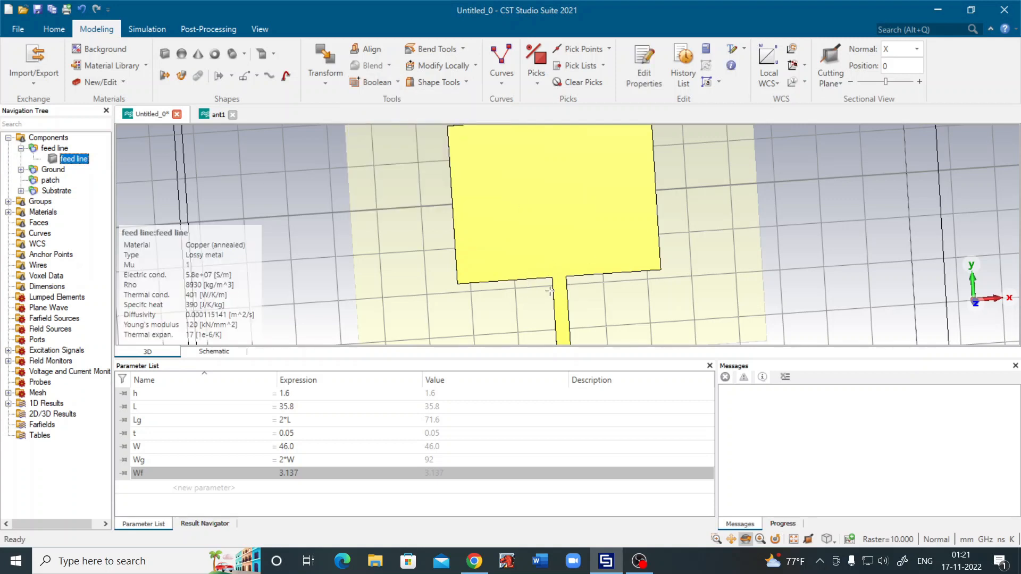
# Check the merged patch and feed line in the model and review the solids under each component.
pyautogui.scroll(-3, 605, 267)
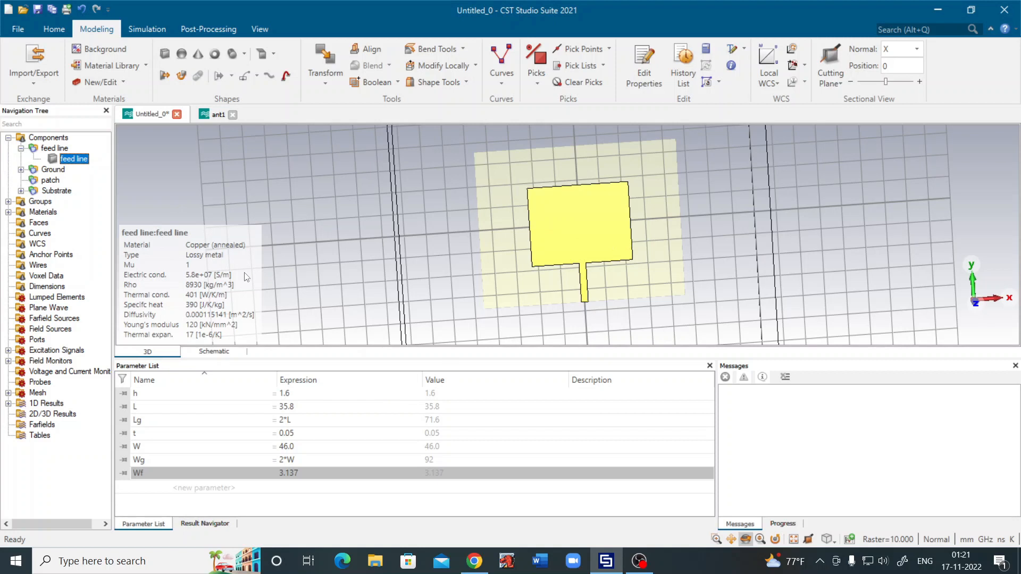
pyautogui.scroll(-1, 563, 252)
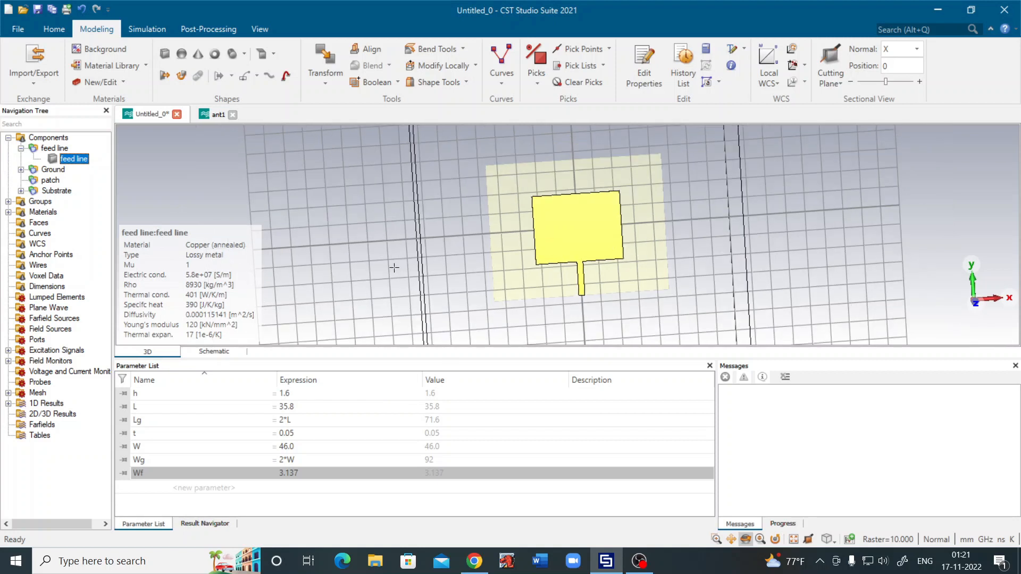
pyautogui.scroll(-2, 587, 226)
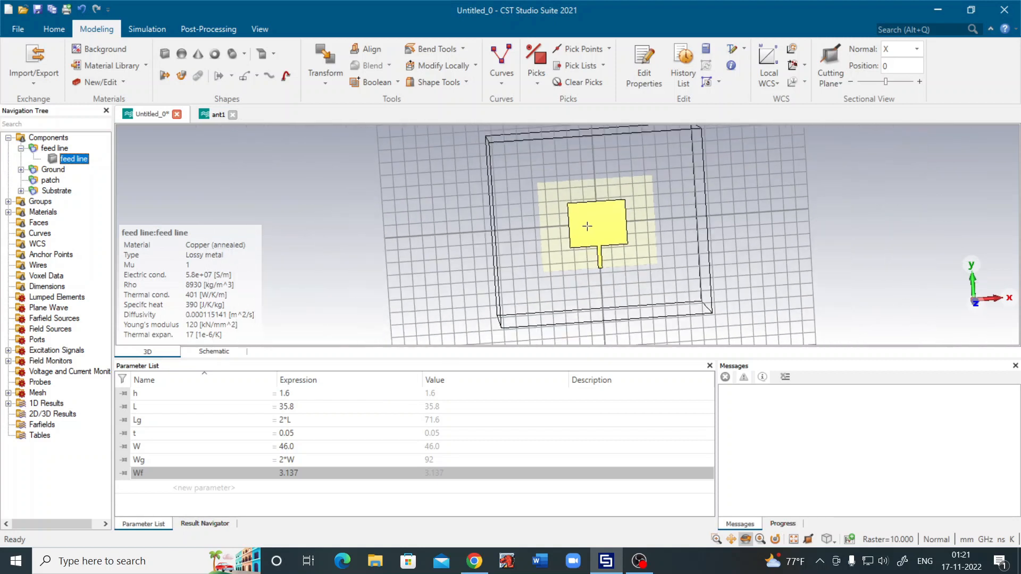
pyautogui.click(21, 148)
pyautogui.click(20, 159)
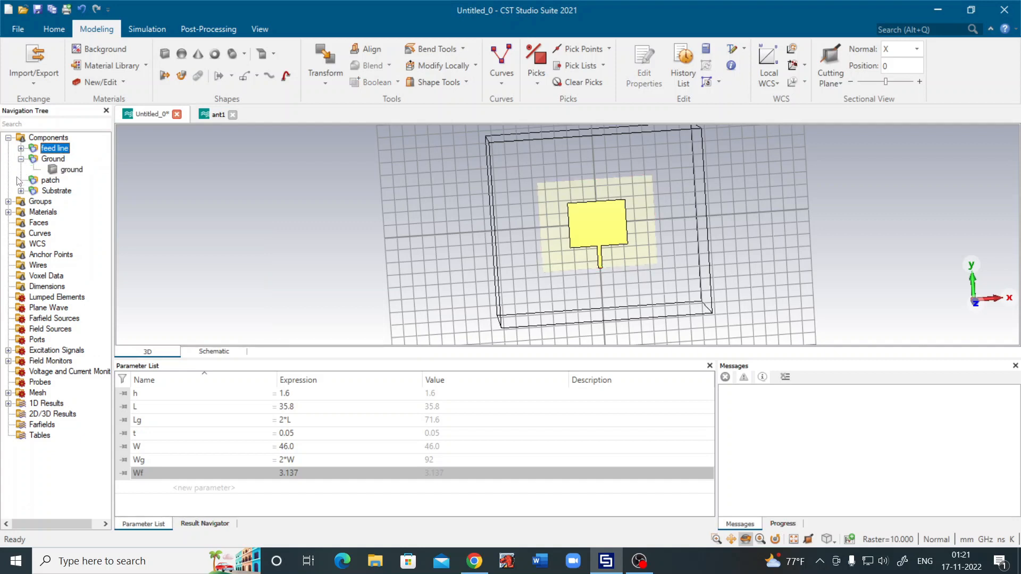
pyautogui.click(21, 191)
pyautogui.click(21, 191)
pyautogui.click(20, 159)
pyautogui.click(20, 149)
pyautogui.click(21, 149)
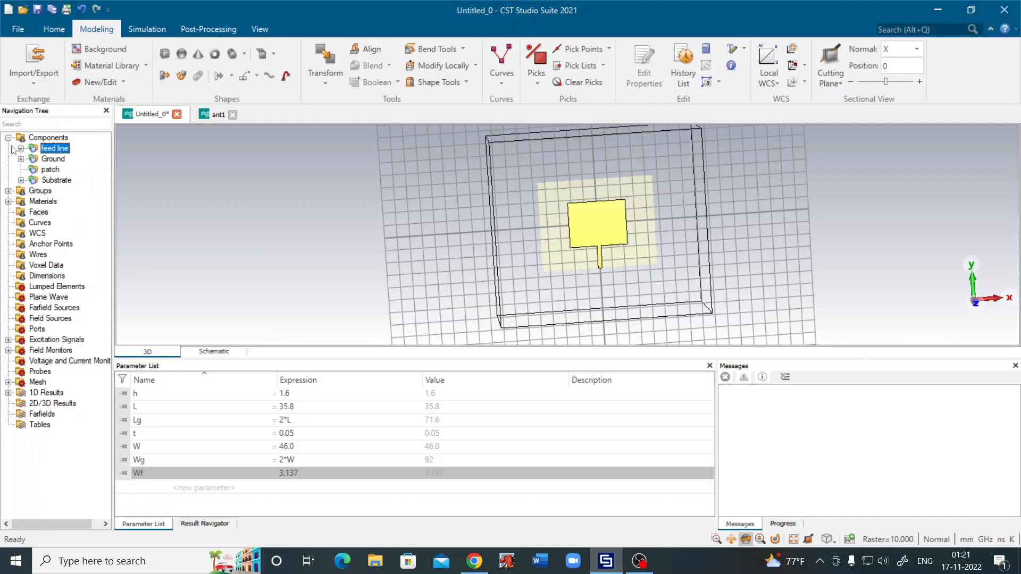
pyautogui.click(8, 137)
pyautogui.scroll(3, 605, 259)
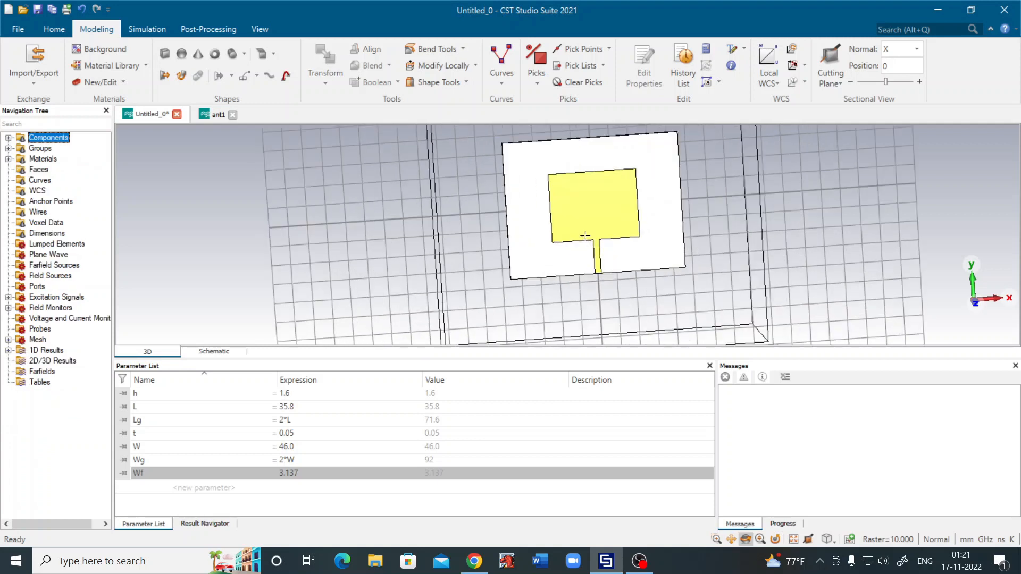
pyautogui.click(53, 29)
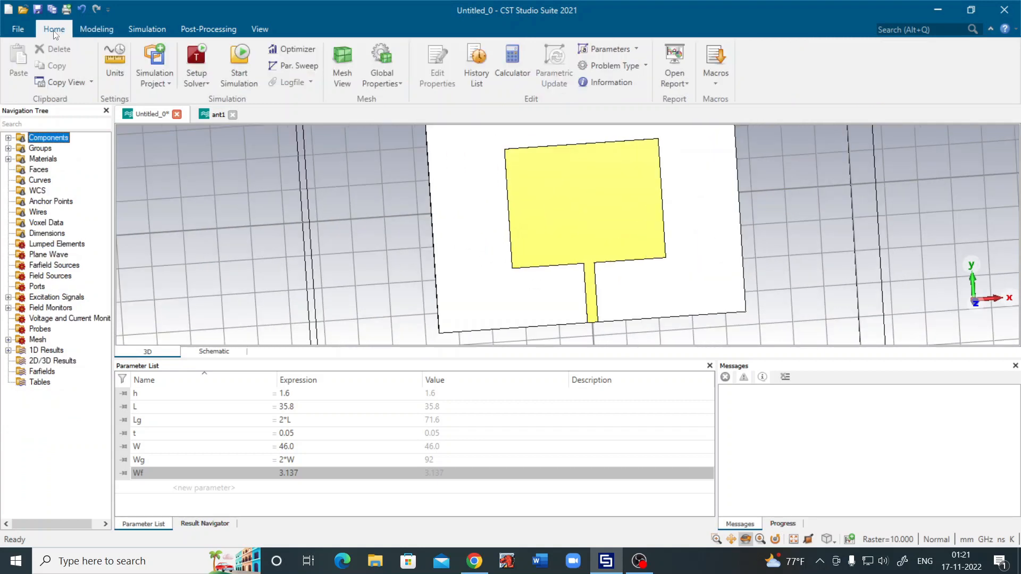
pyautogui.click(716, 85)
pyautogui.moveTo(728, 132)
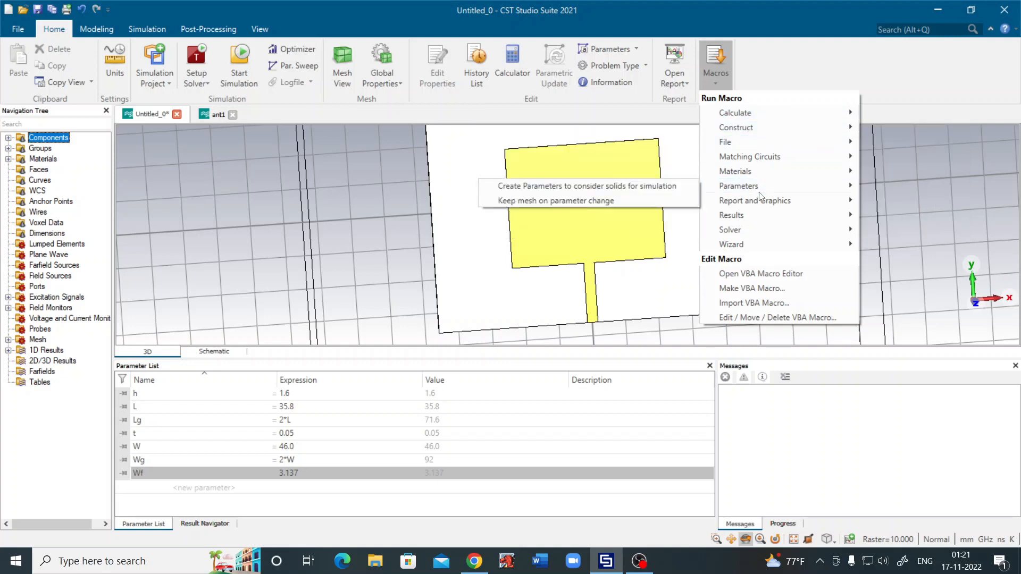
pyautogui.moveTo(743, 236)
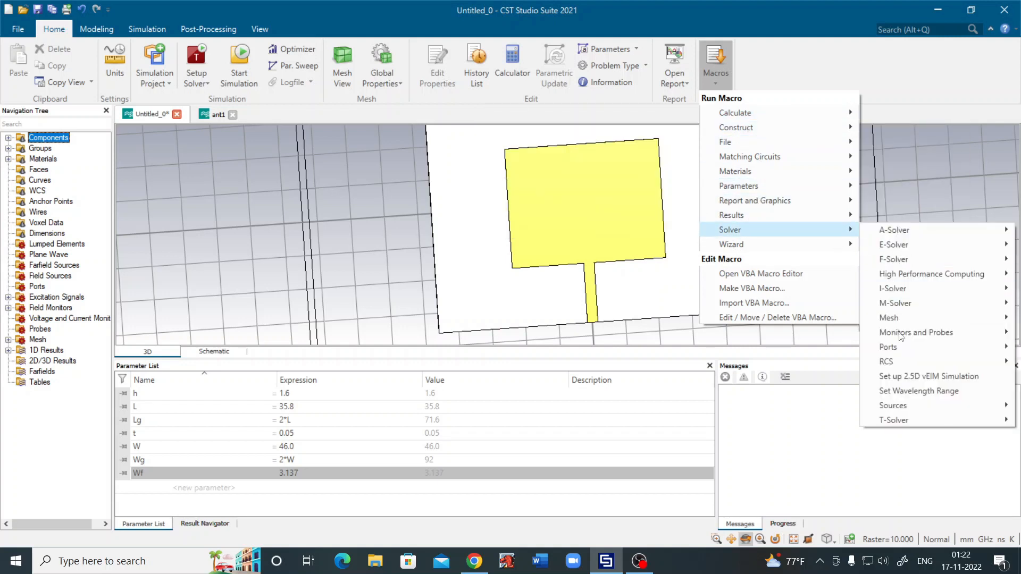
pyautogui.moveTo(900, 350)
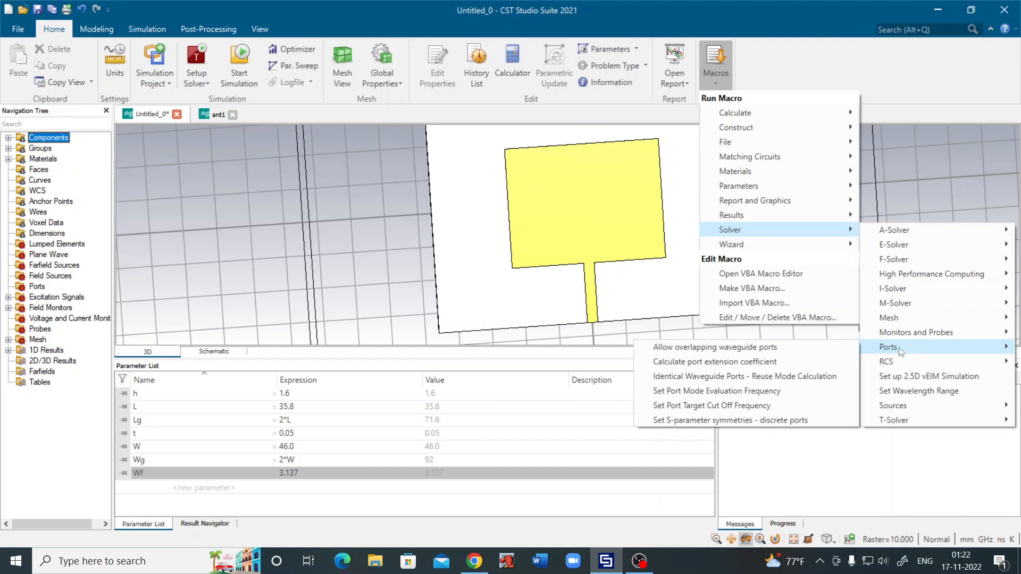
pyautogui.click(734, 363)
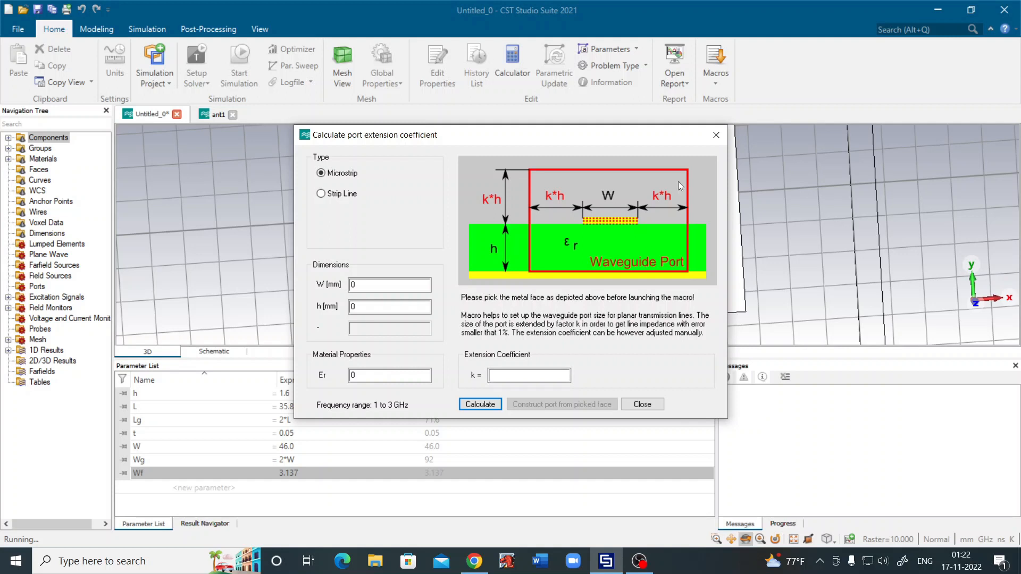
pyautogui.click(716, 135)
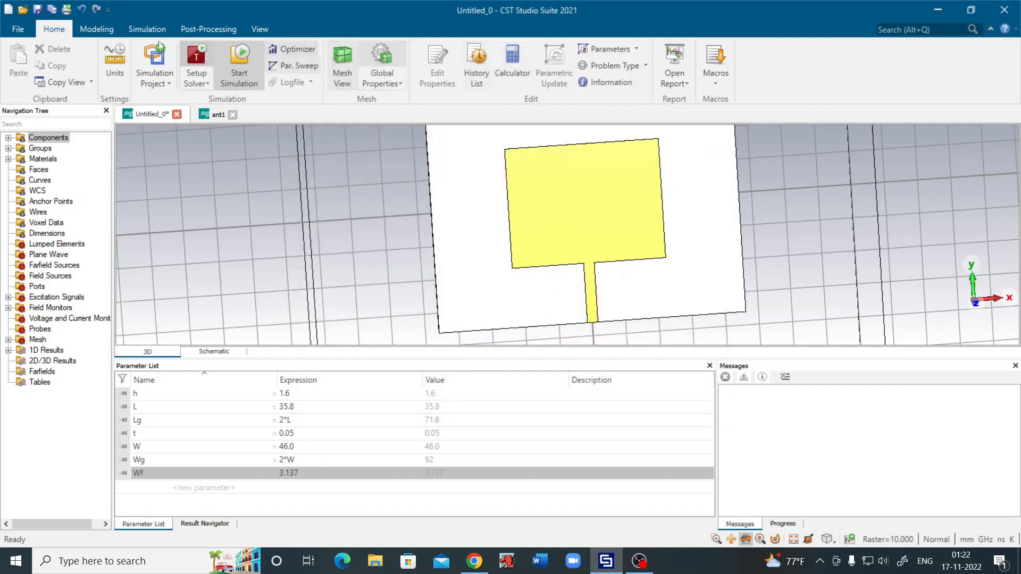
# Pick the thin end face of the feed line at the substrate edge.
pyautogui.click(97, 29)
pyautogui.click(259, 28)
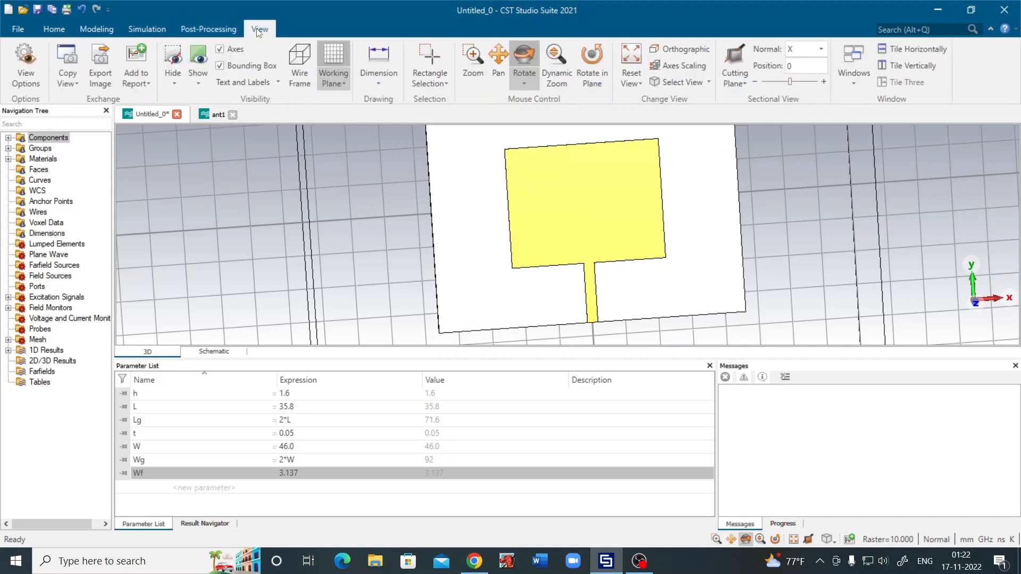
pyautogui.moveTo(581, 269)
pyautogui.mouseDown()
pyautogui.moveTo(579, 297)
pyautogui.moveTo(555, 164)
pyautogui.mouseUp()
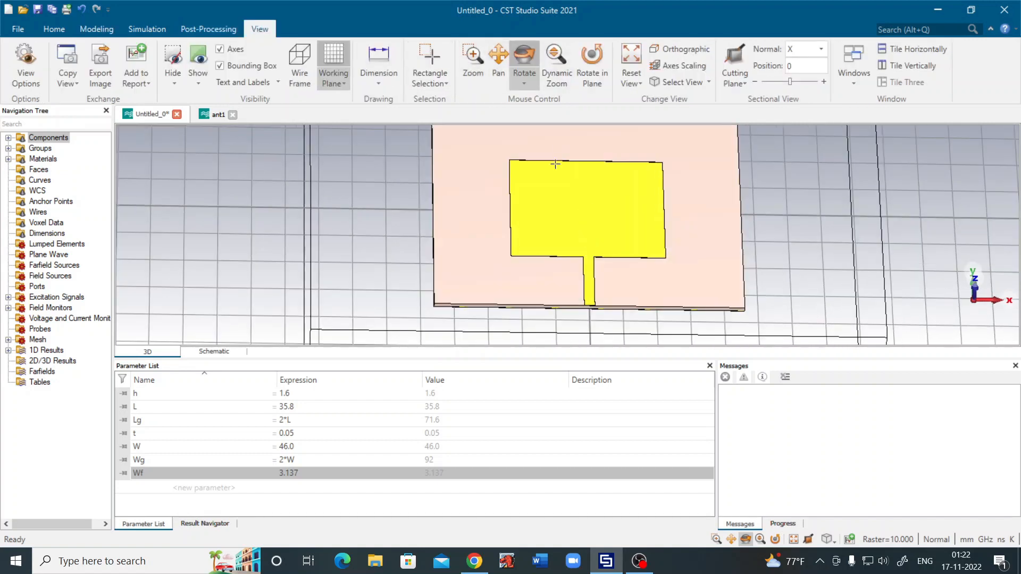
pyautogui.moveTo(603, 313); pyautogui.dragTo(595, 290)
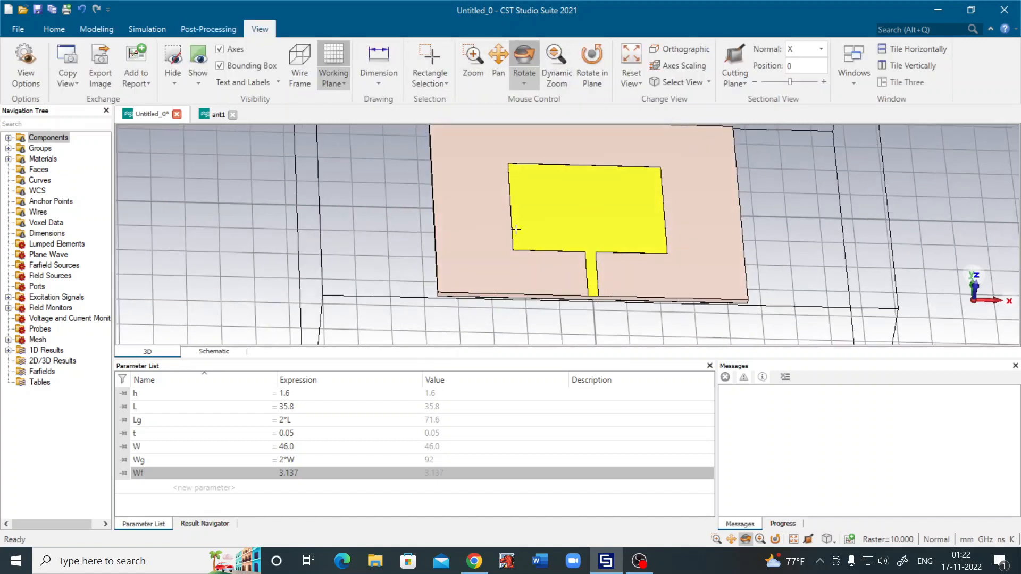
pyautogui.click(60, 31)
pyautogui.click(96, 29)
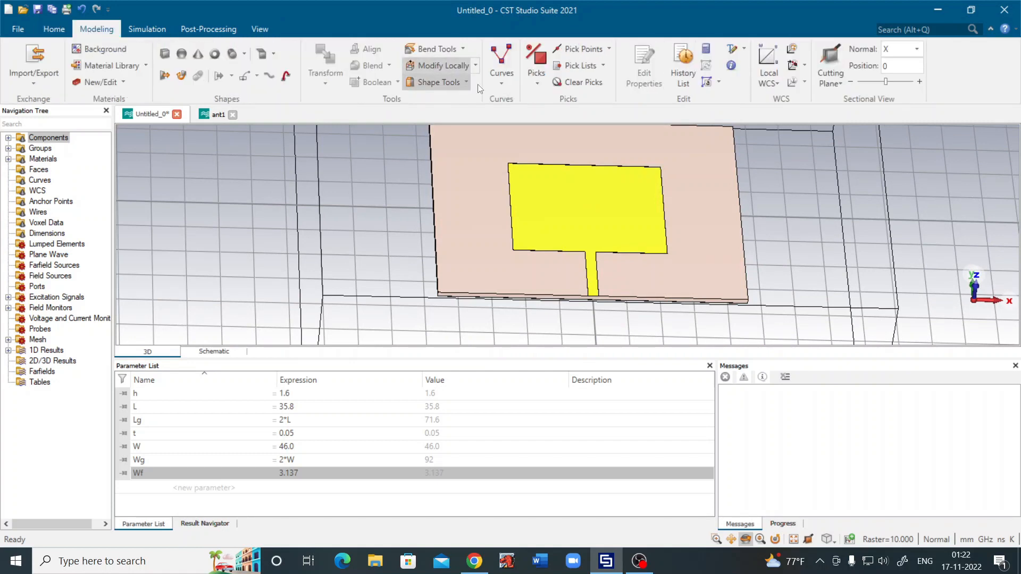
pyautogui.click(537, 85)
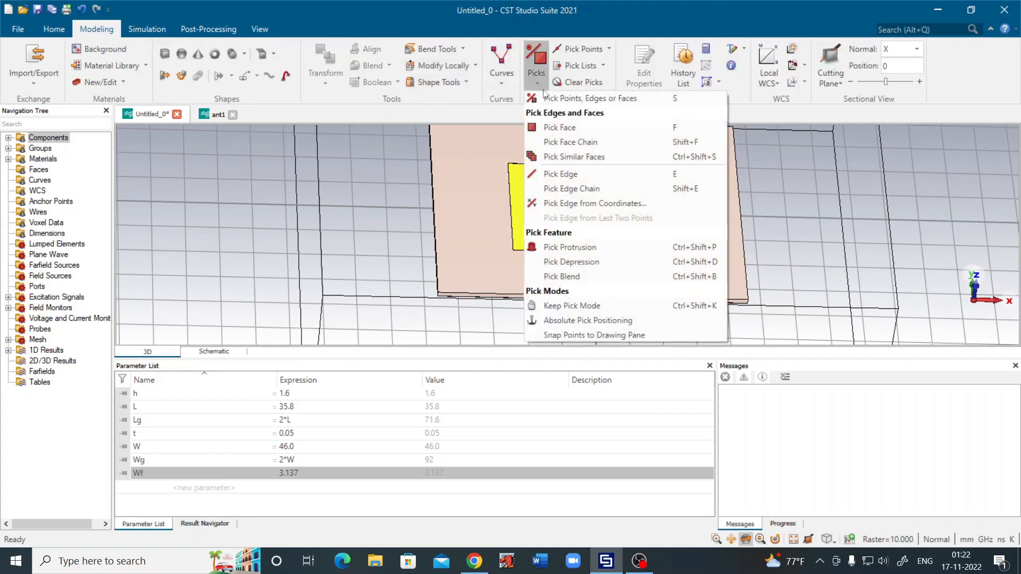
pyautogui.click(579, 130)
pyautogui.click(605, 218)
pyautogui.scroll(3, 606, 295)
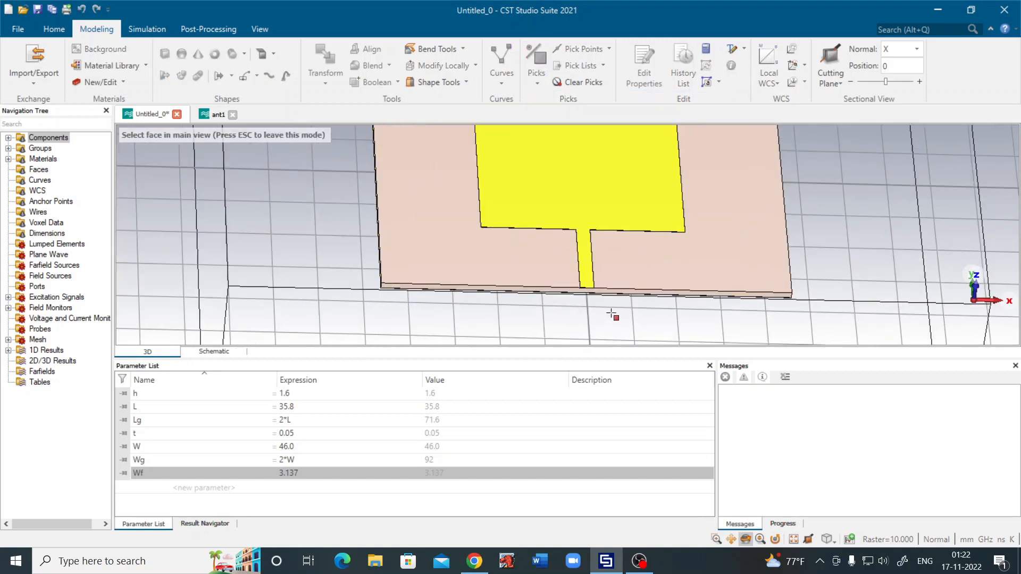
pyautogui.moveTo(596, 316); pyautogui.dragTo(599, 238)
pyautogui.scroll(3, 614, 191)
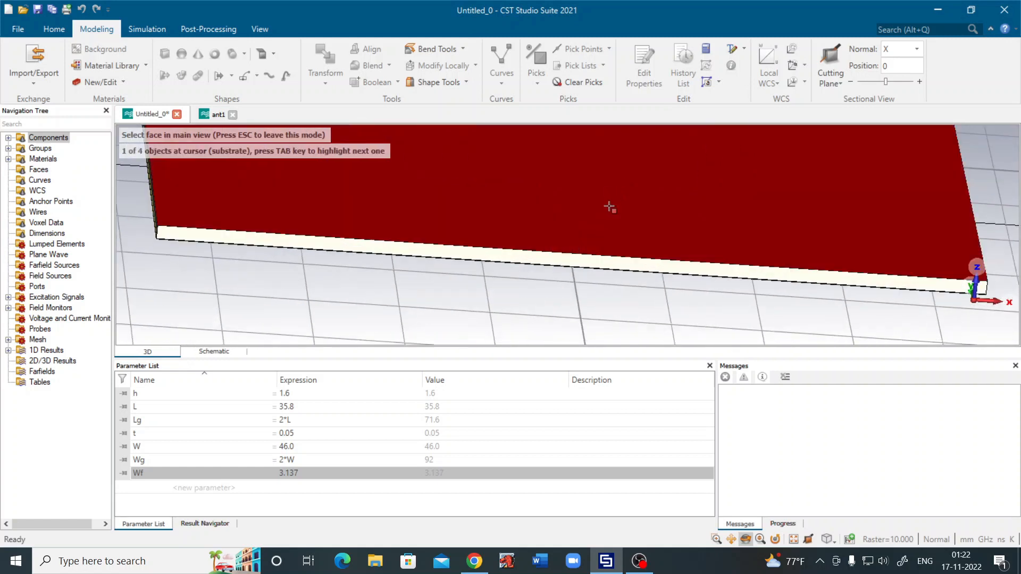
pyautogui.scroll(3, 598, 200)
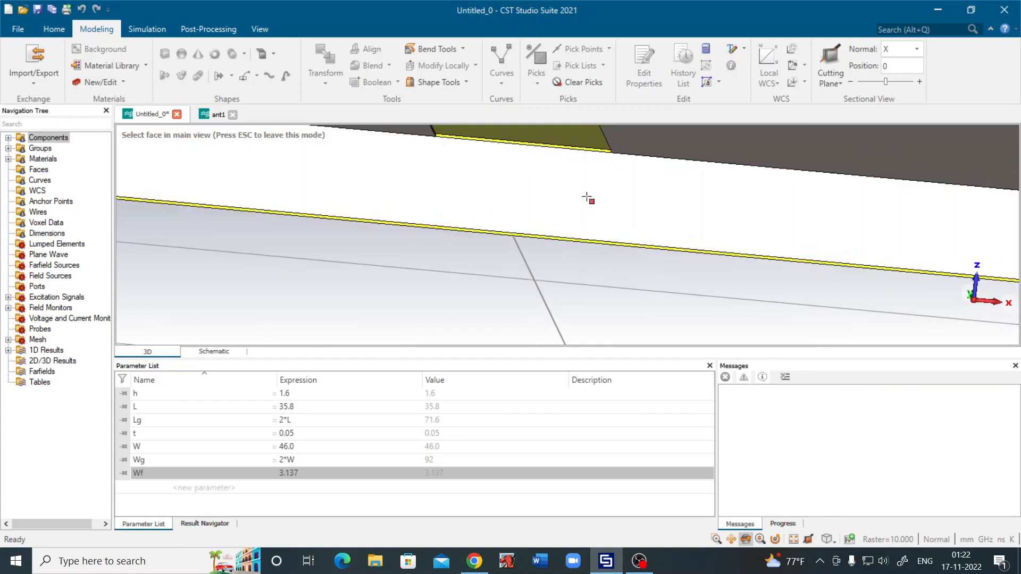
pyautogui.scroll(2, 577, 145)
pyautogui.scroll(2, 576, 144)
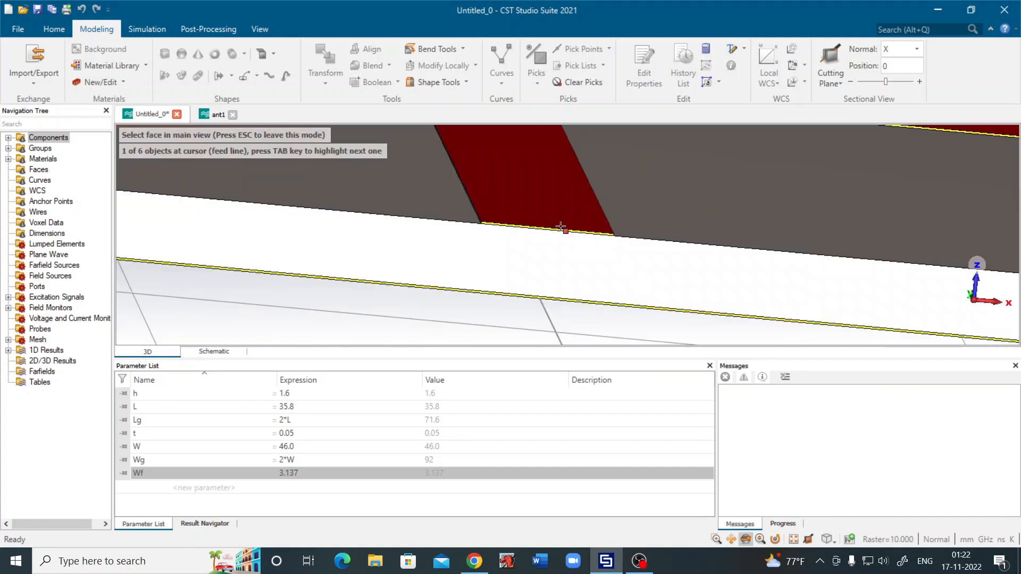
pyautogui.scroll(3, 562, 228)
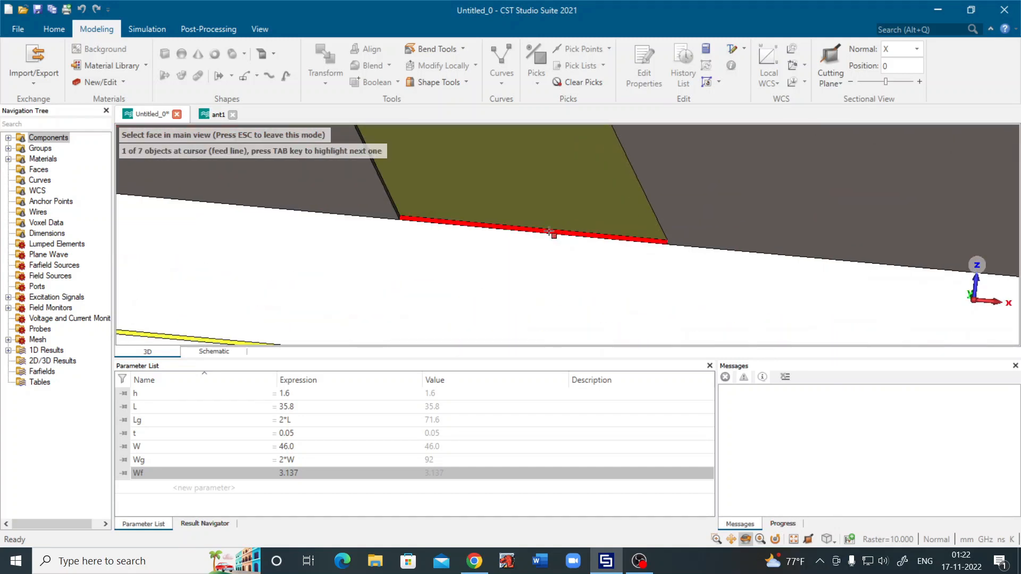
pyautogui.scroll(4, 540, 231)
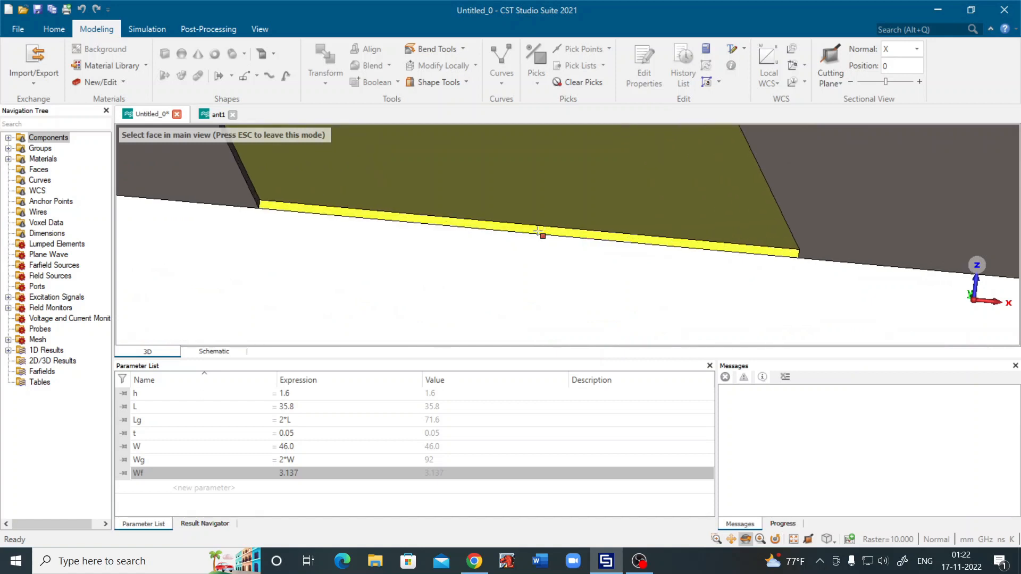
pyautogui.doubleClick(476, 228)
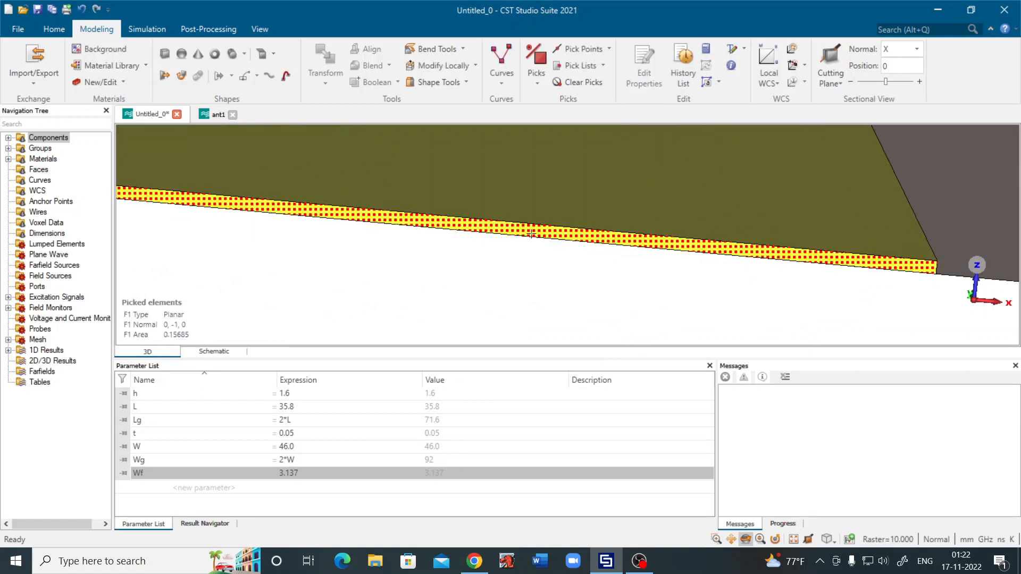
# Inspect the picked feed line end face in relation to the substrate, ground and patch.
pyautogui.scroll(-3, 573, 249)
pyautogui.scroll(-5, 554, 195)
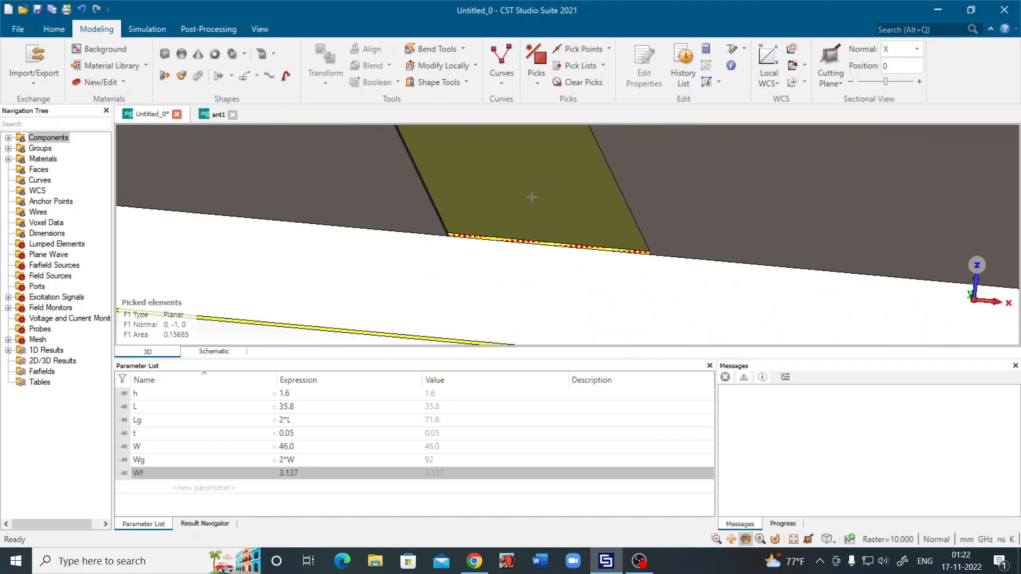
pyautogui.scroll(-5, 544, 267)
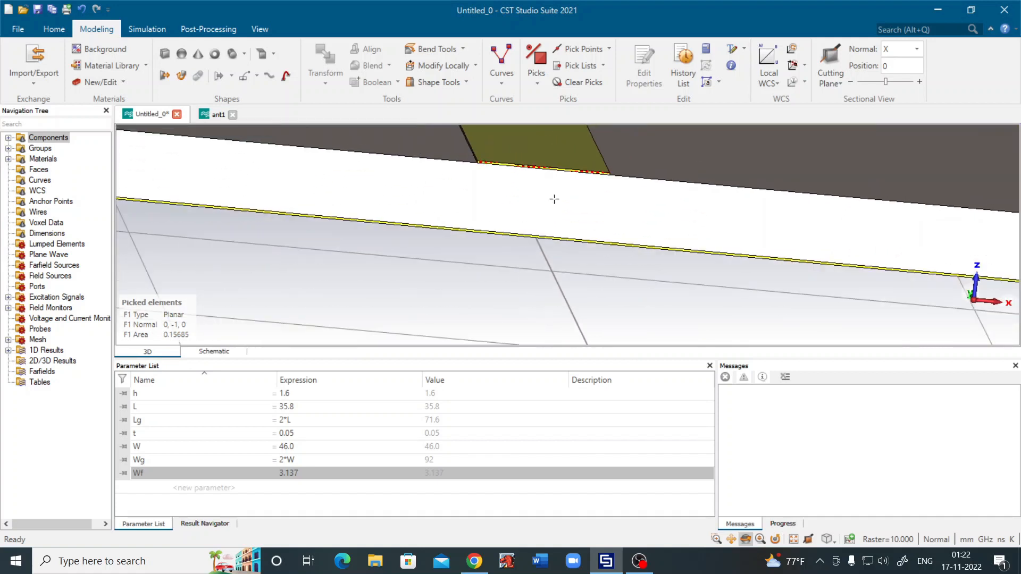
pyautogui.scroll(5, 577, 154)
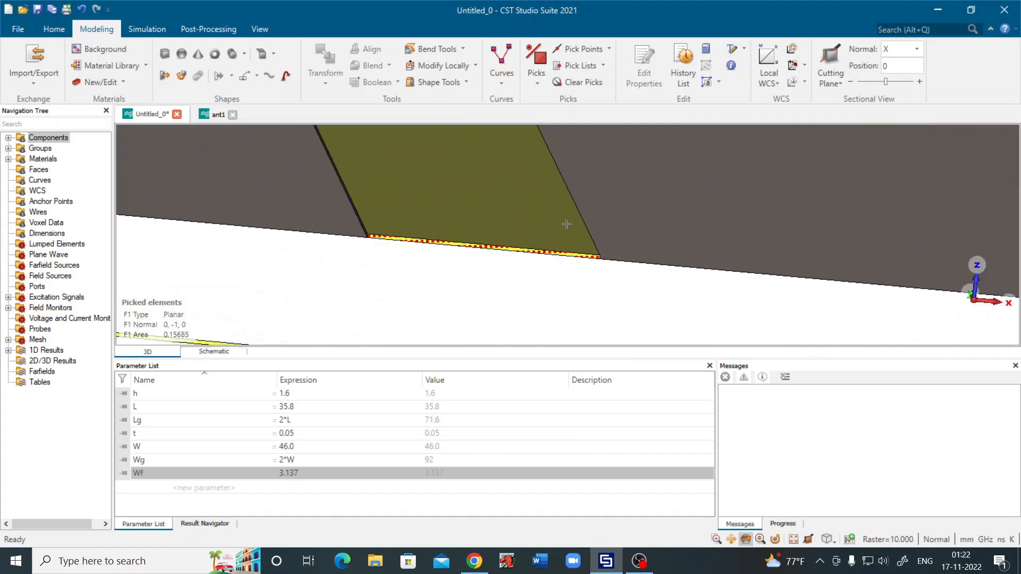
pyautogui.scroll(-5, 566, 229)
pyautogui.scroll(4, 564, 196)
pyautogui.scroll(1, 533, 251)
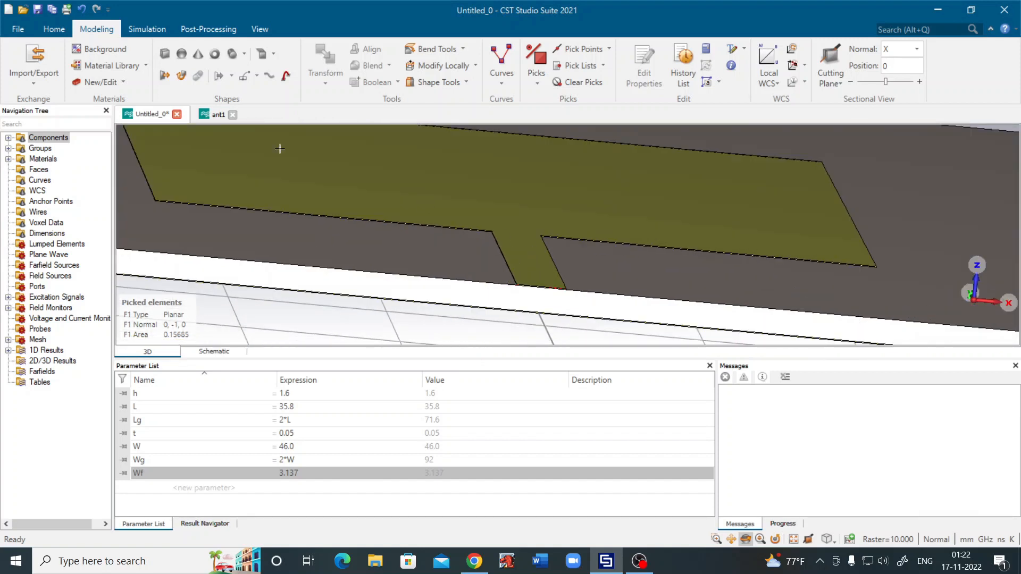
# Calculate the port extension coefficient for the microstrip feed with the solver ports macro and construct the waveguide port from the picked face.
pyautogui.click(53, 29)
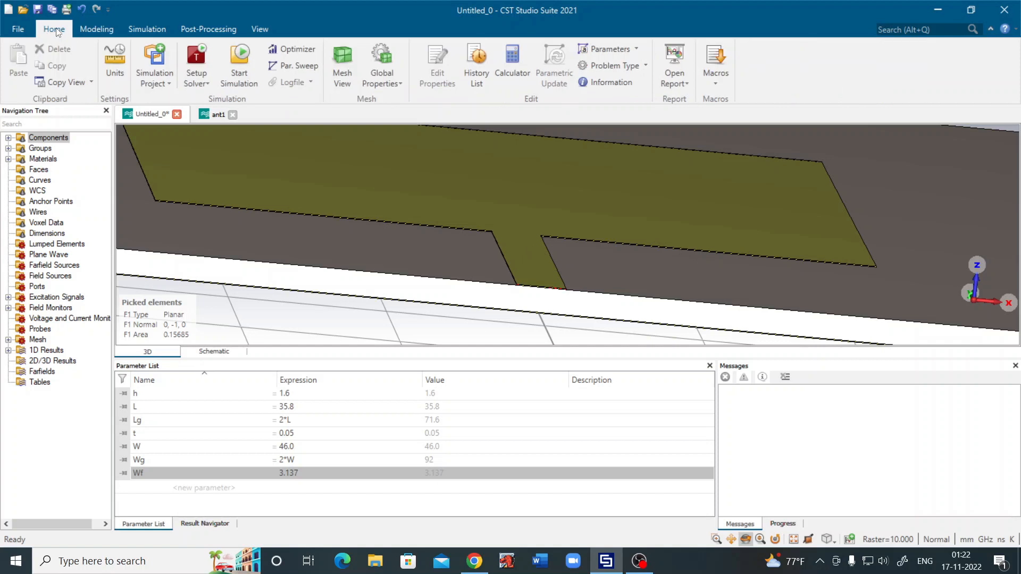
pyautogui.click(715, 66)
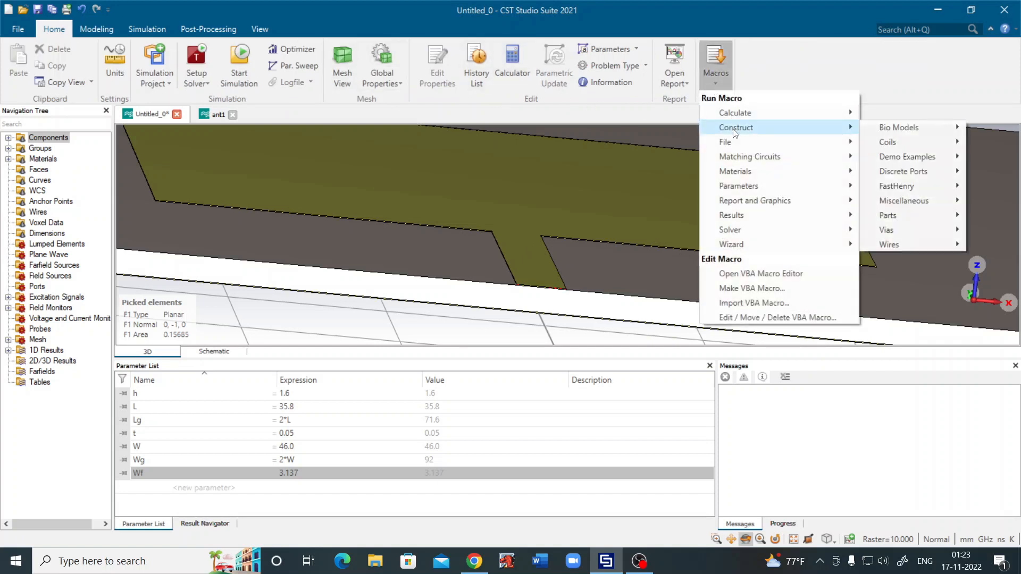
pyautogui.moveTo(736, 114)
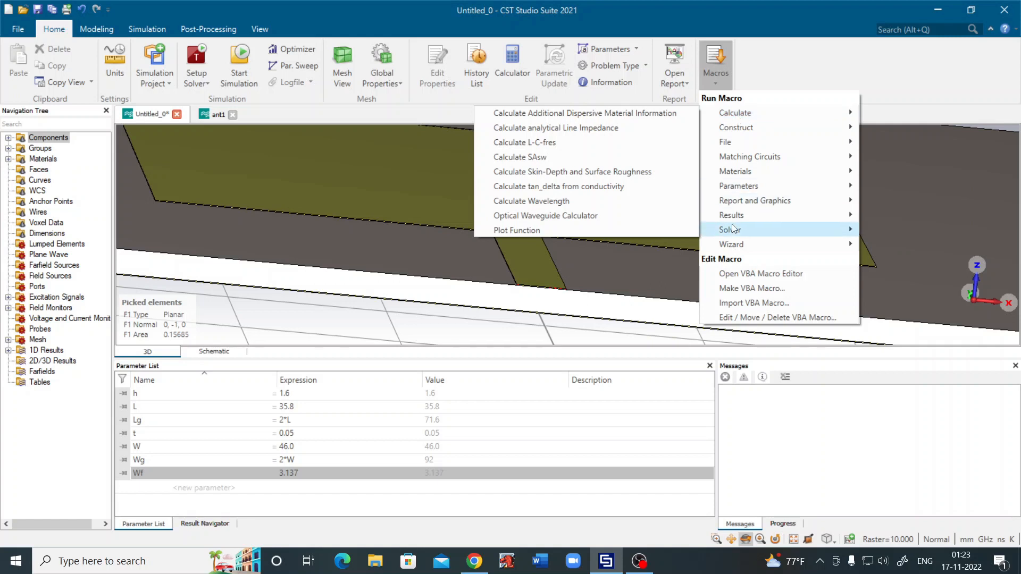
pyautogui.moveTo(734, 229)
pyautogui.moveTo(886, 347)
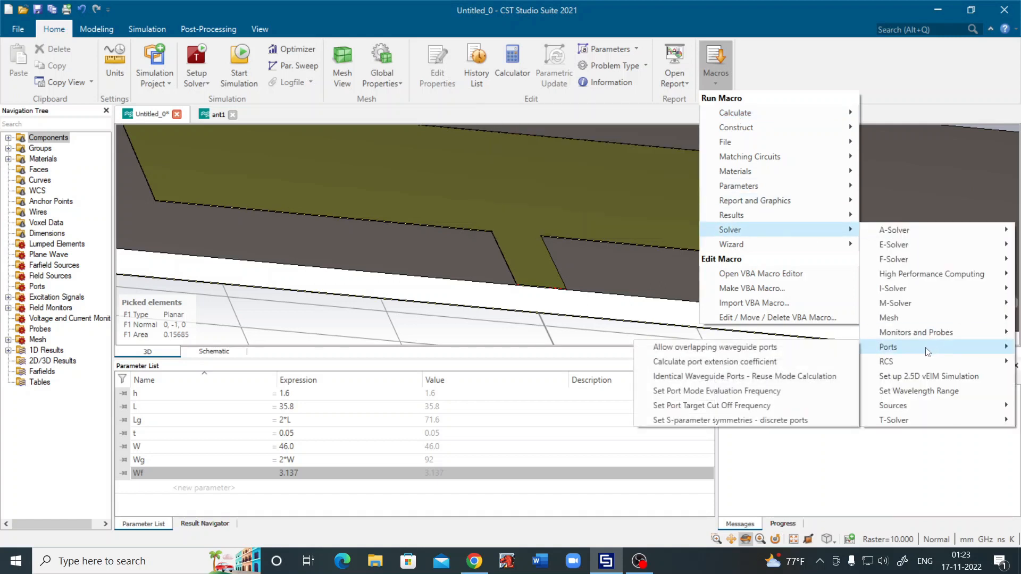
pyautogui.click(728, 362)
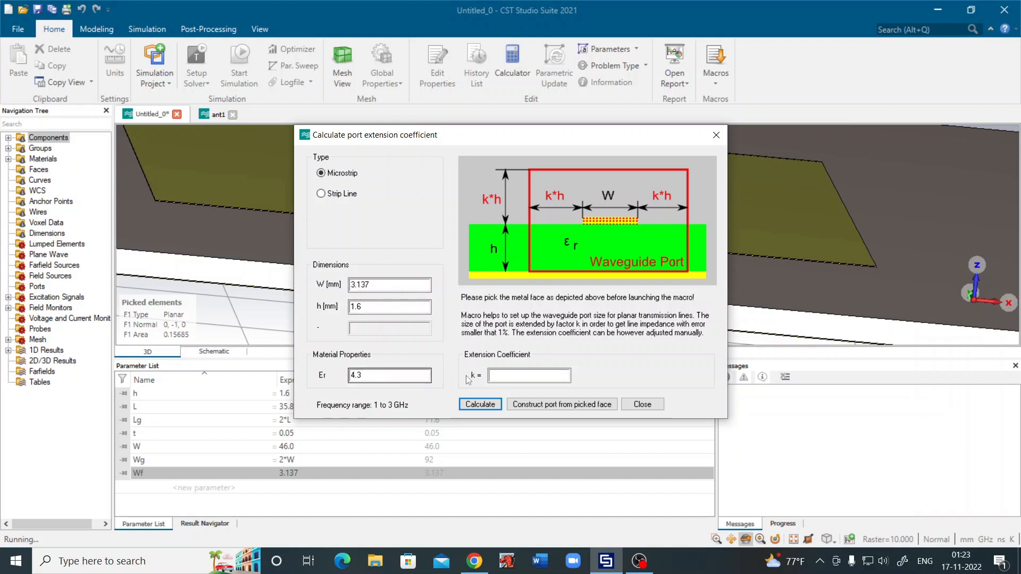
pyautogui.click(480, 404)
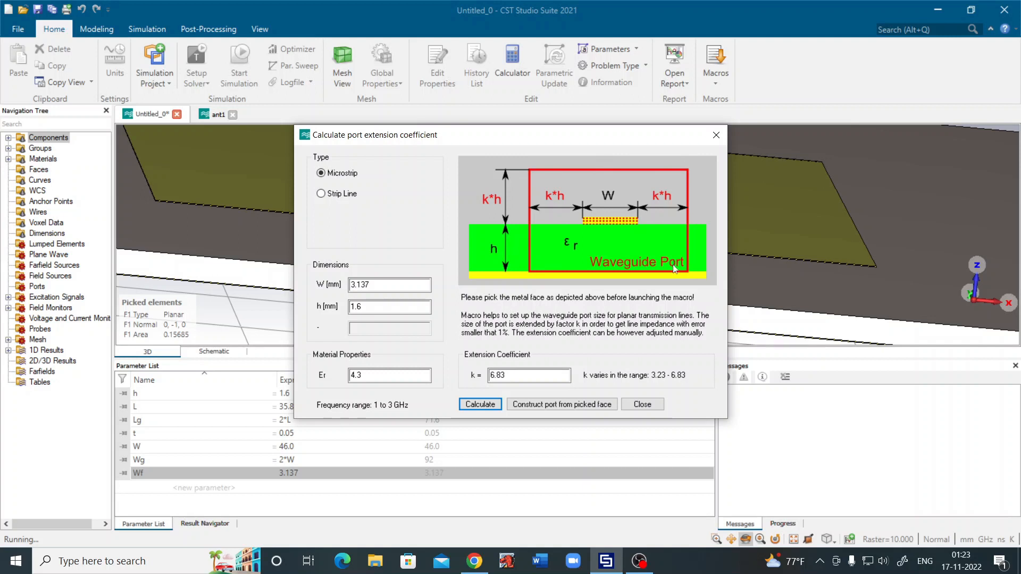
pyautogui.click(557, 405)
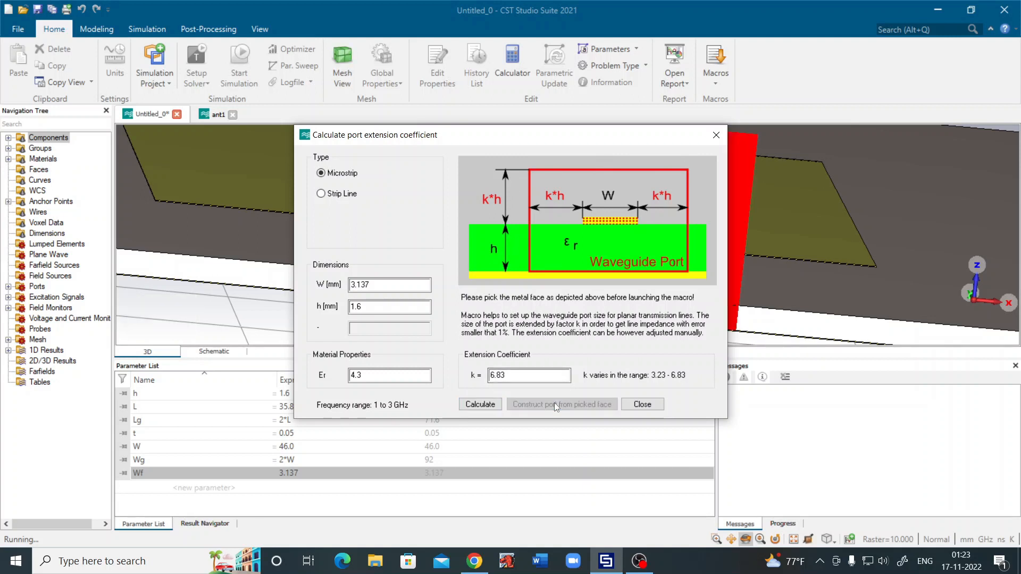
pyautogui.click(643, 405)
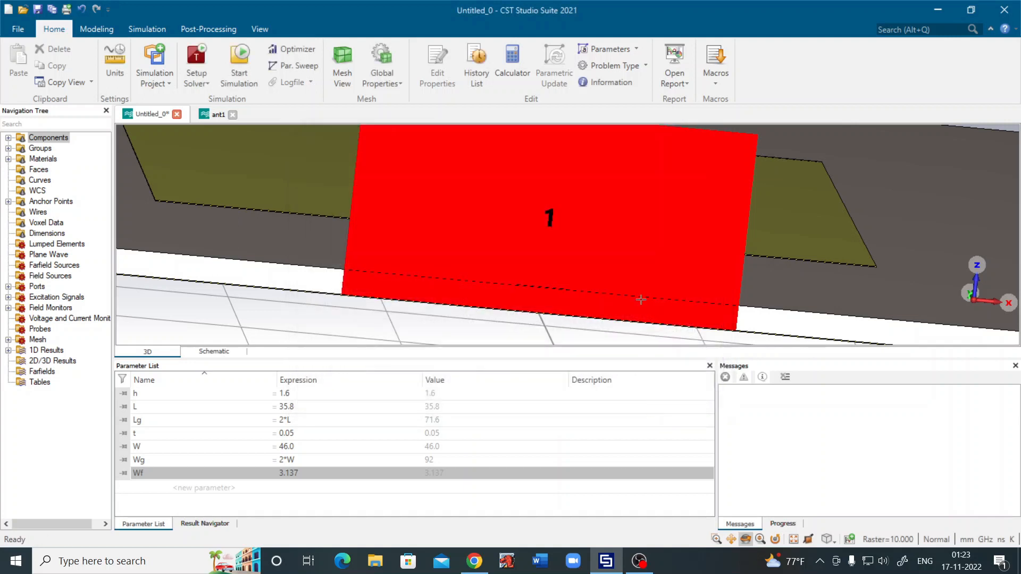
# Examine the waveguide port at the feed line end and the complete antenna model from several angles.
pyautogui.scroll(-4, 637, 290)
pyautogui.scroll(5, 601, 155)
pyautogui.scroll(5, 565, 250)
pyautogui.scroll(-6, 565, 249)
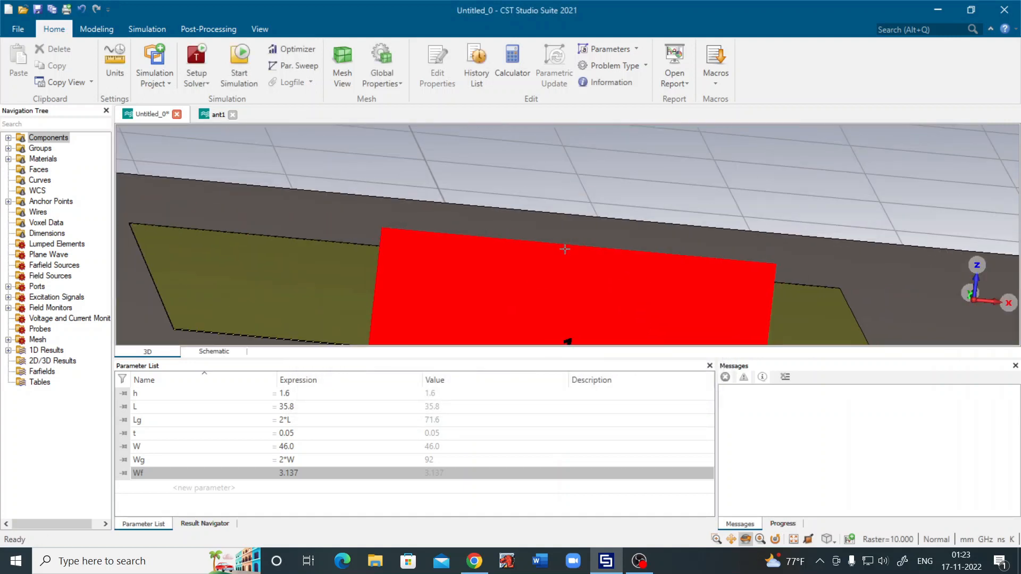
pyautogui.scroll(-5, 565, 249)
pyautogui.scroll(4, 559, 247)
pyautogui.moveTo(499, 326); pyautogui.dragTo(462, 342)
pyautogui.moveTo(577, 251); pyautogui.dragTo(677, 276)
pyautogui.scroll(1, 676, 276)
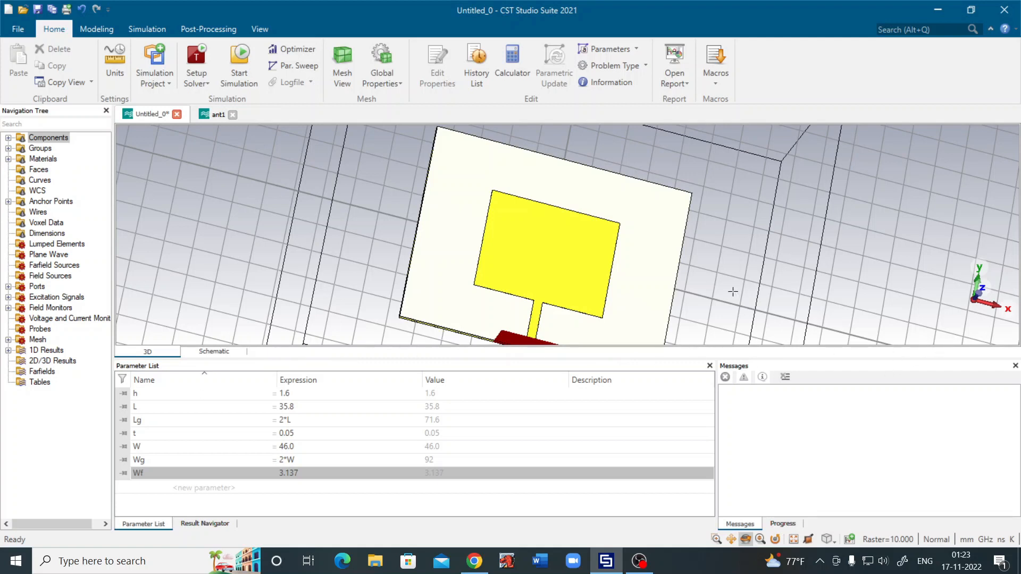
pyautogui.scroll(-5, 680, 292)
pyautogui.moveTo(680, 292)
pyautogui.mouseDown()
pyautogui.moveTo(669, 291)
pyautogui.moveTo(650, 230)
pyautogui.moveTo(470, 187)
pyautogui.moveTo(550, 216)
pyautogui.moveTo(550, 188)
pyautogui.moveTo(779, 274)
pyautogui.moveTo(444, 324)
pyautogui.moveTo(808, 257)
pyautogui.moveTo(683, 266)
pyautogui.moveTo(681, 282)
pyautogui.mouseUp()
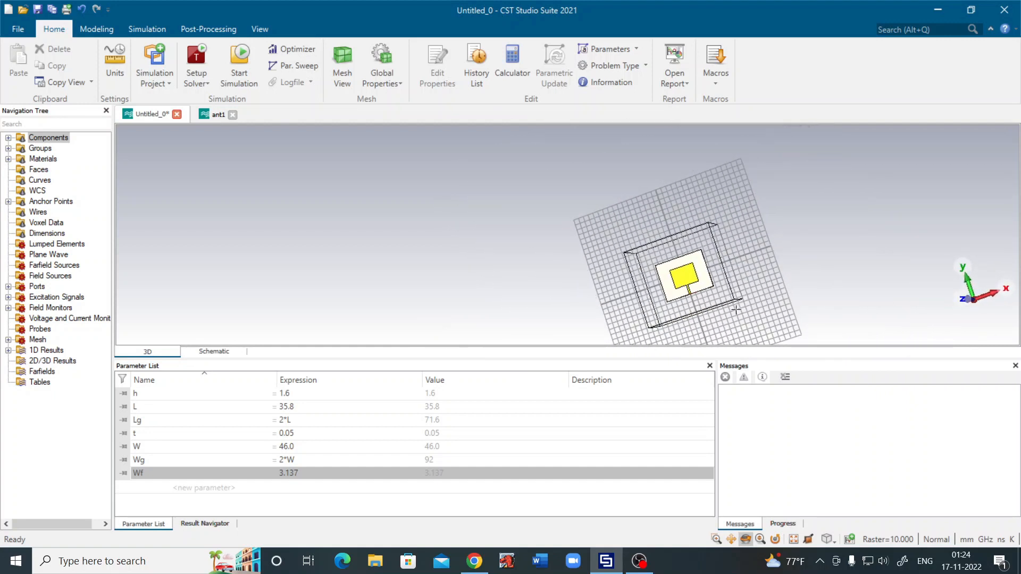
pyautogui.scroll(4, 736, 310)
pyautogui.scroll(-2, 686, 235)
pyautogui.scroll(6, 687, 219)
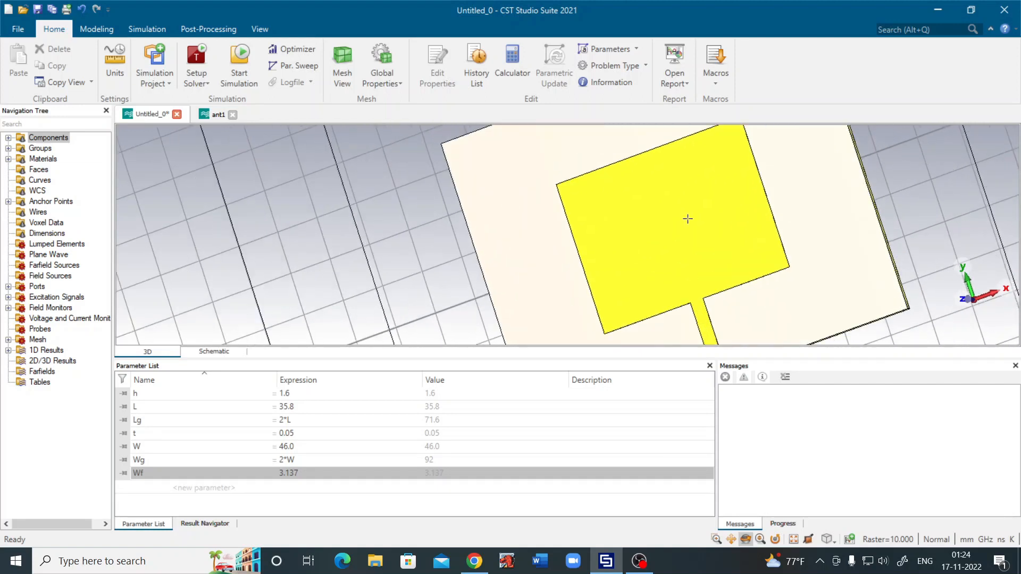
pyautogui.scroll(-2, 687, 219)
pyautogui.scroll(3, 727, 213)
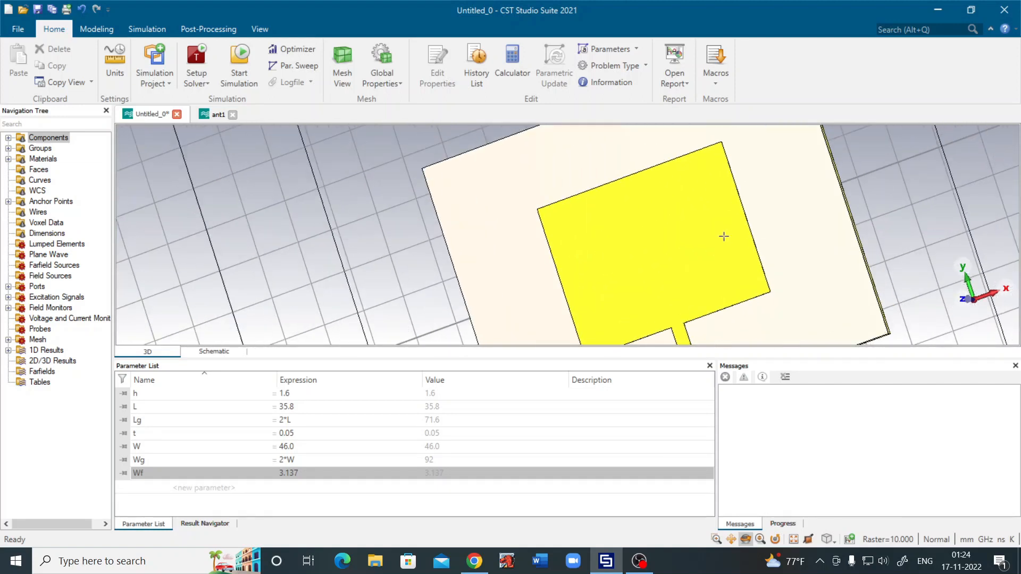
pyautogui.click(96, 29)
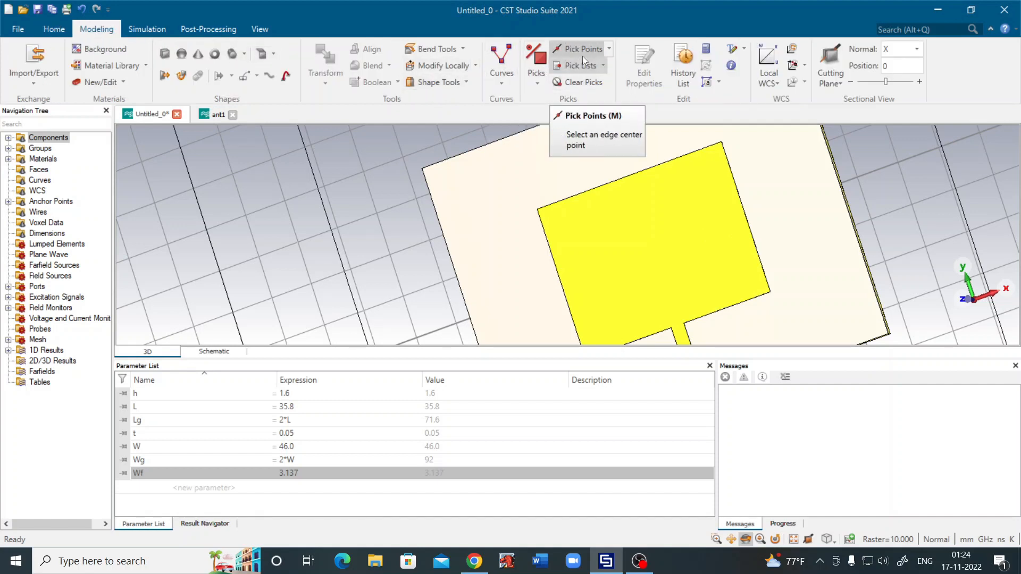
pyautogui.click(610, 51)
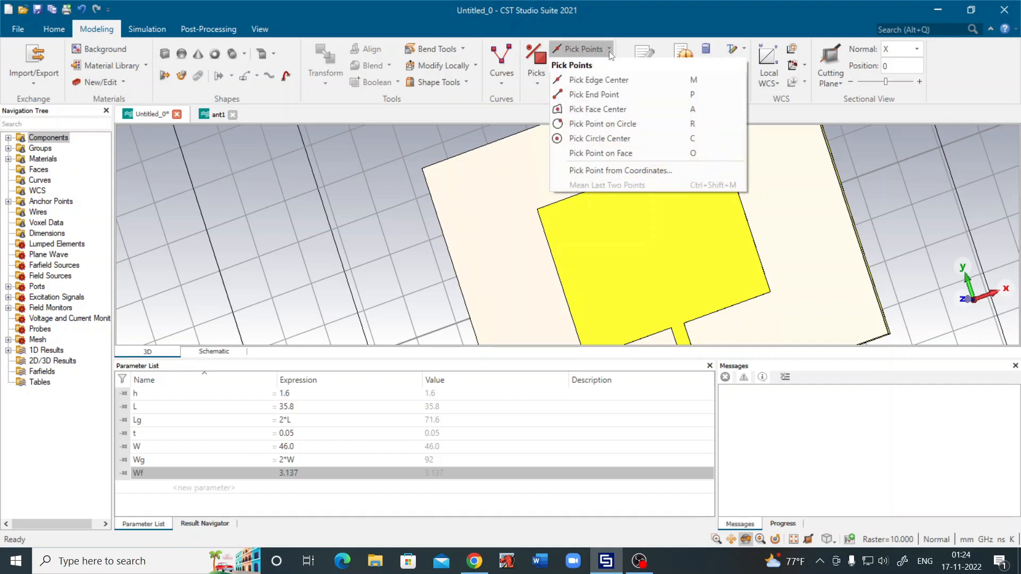
pyautogui.click(417, 105)
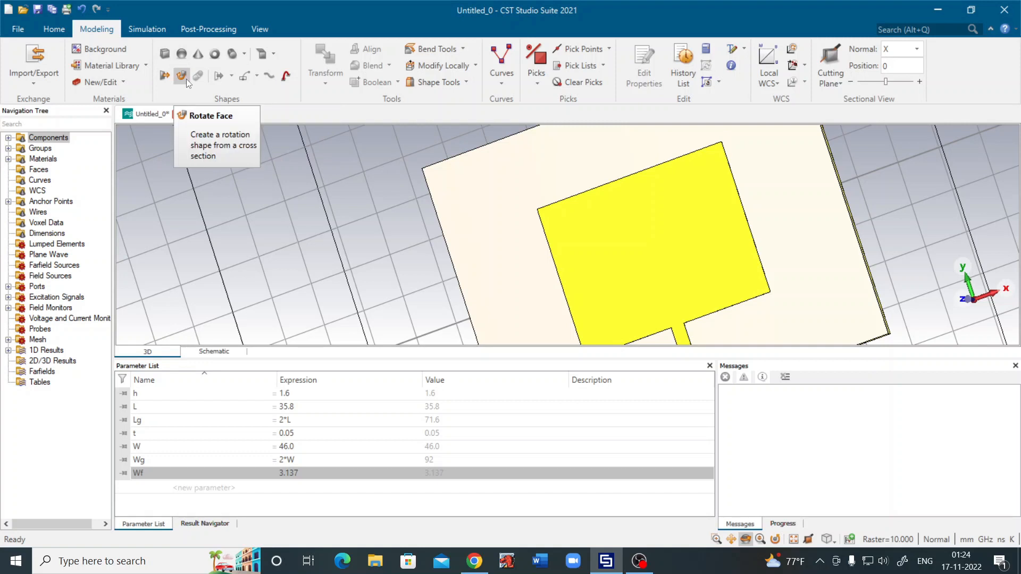
pyautogui.scroll(1, 688, 202)
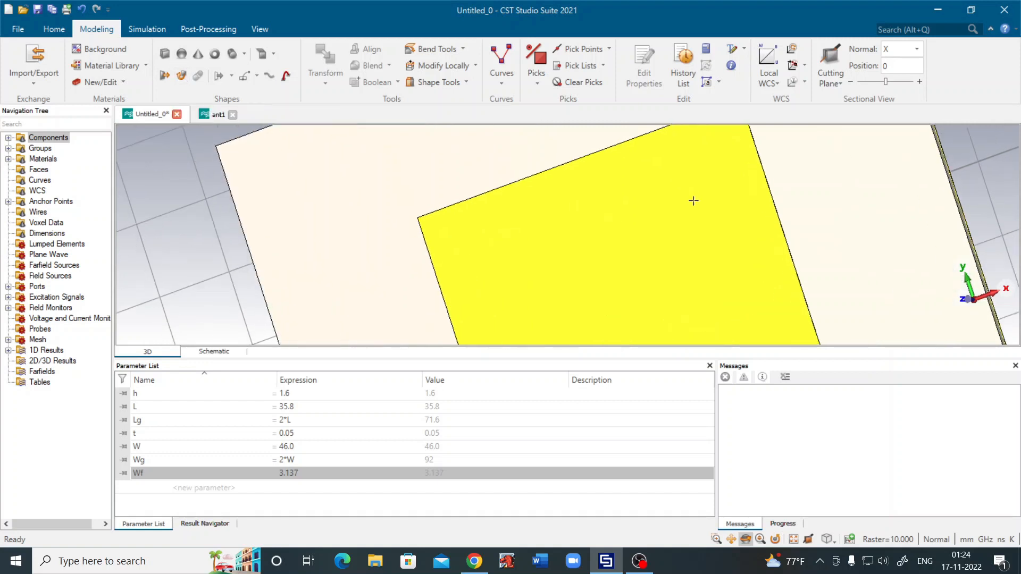
pyautogui.scroll(-5, 688, 205)
pyautogui.scroll(2, 736, 241)
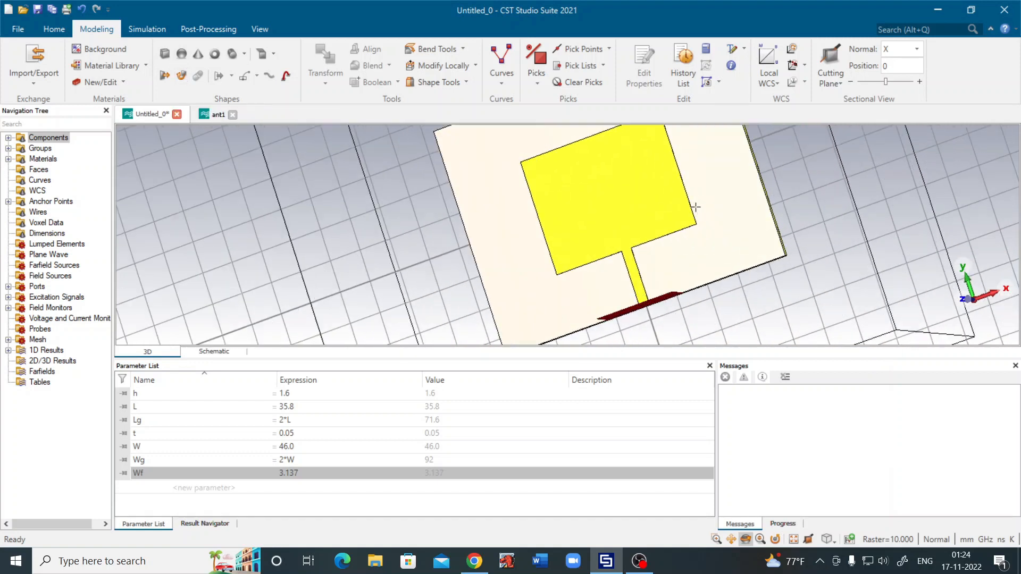
pyautogui.scroll(1, 684, 202)
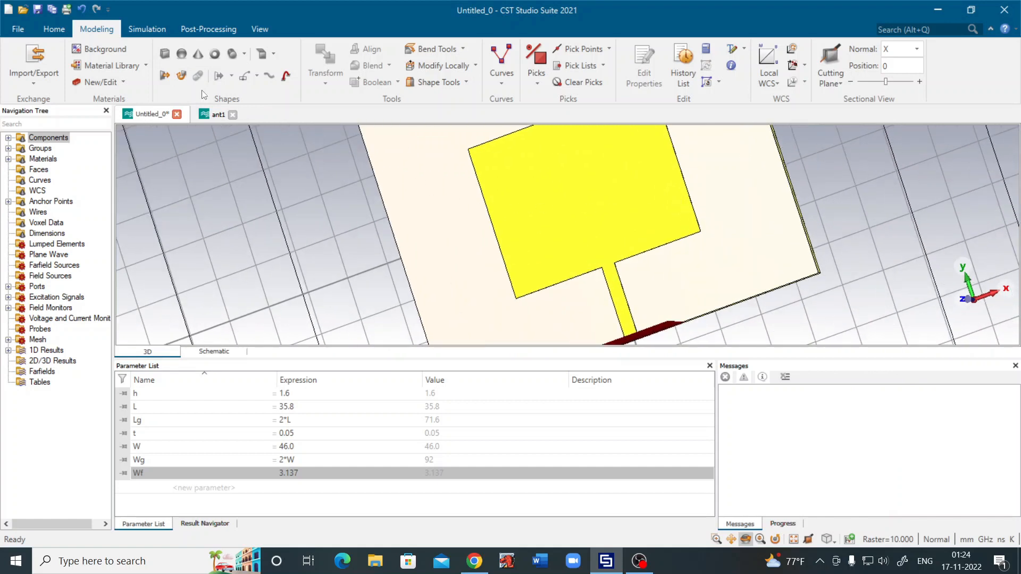
# Start the simulation of the patch antenna with the selected solver.
pyautogui.click(144, 32)
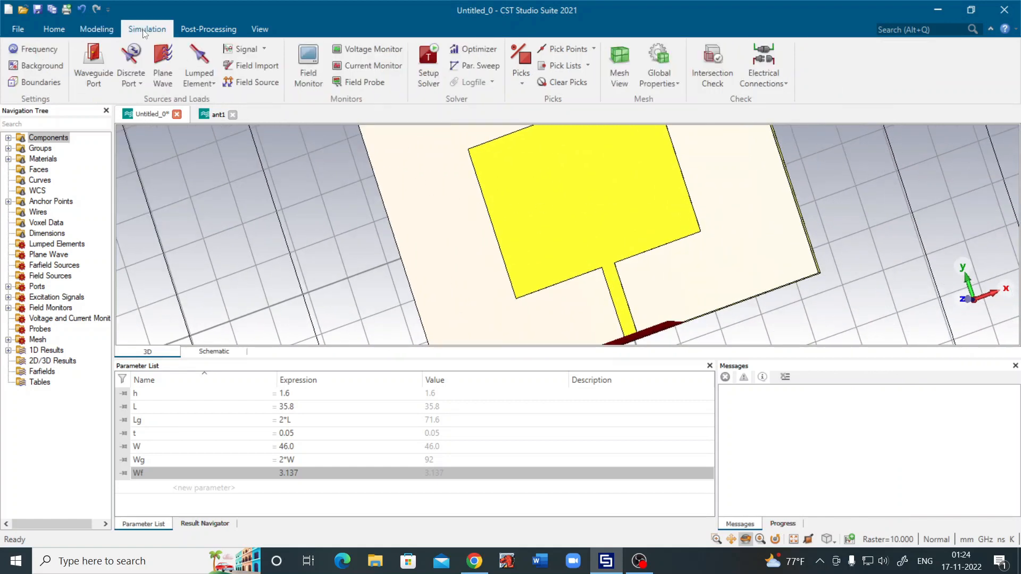
pyautogui.click(85, 33)
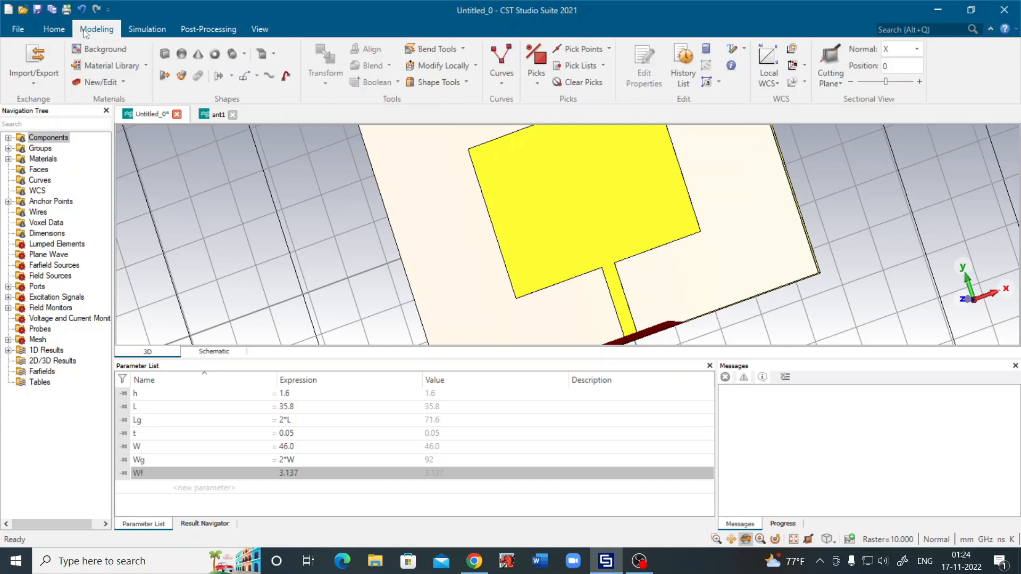
pyautogui.click(55, 31)
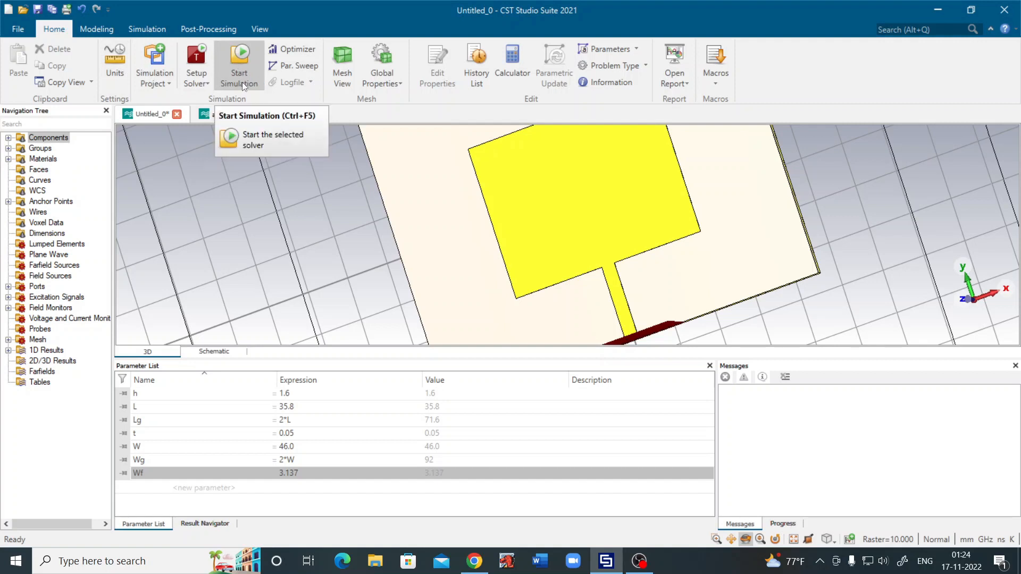
pyautogui.click(203, 84)
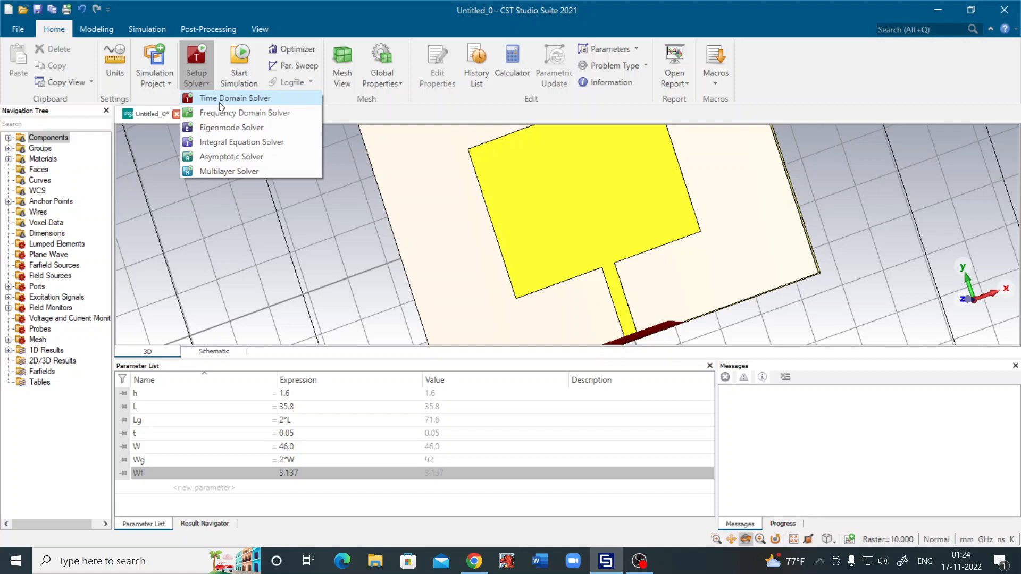
pyautogui.click(232, 61)
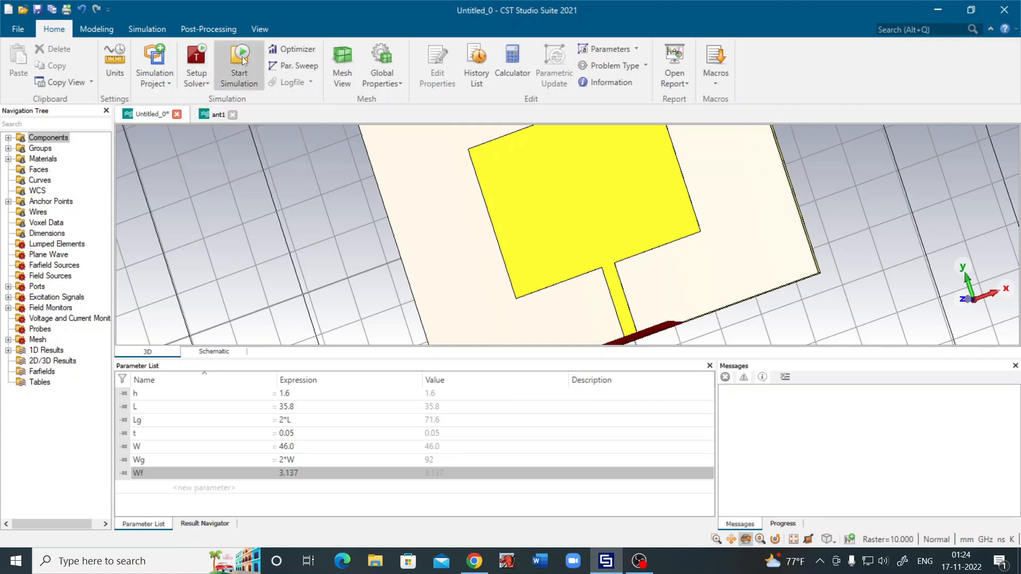
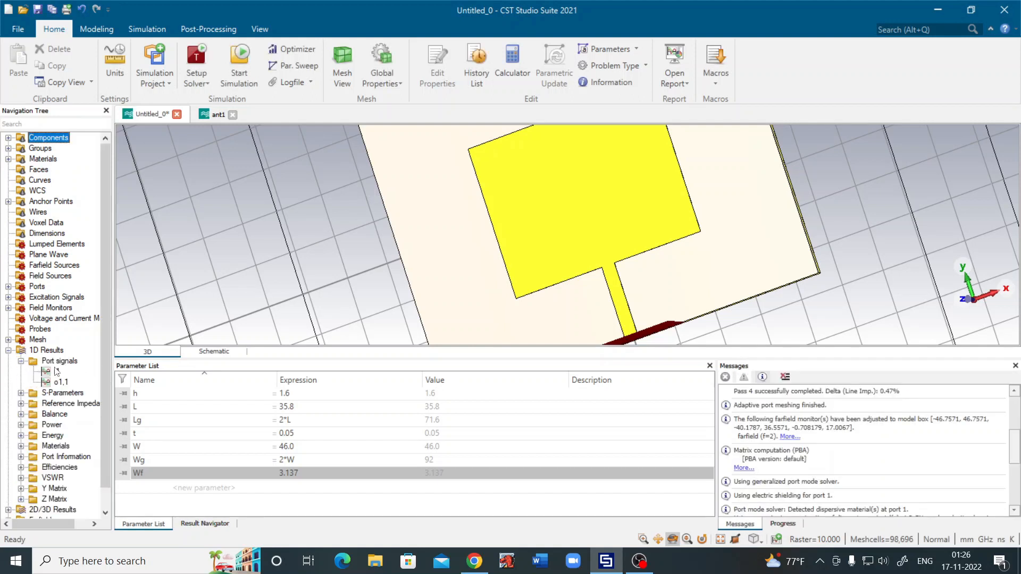
# View the port signals i1 and o1,1 in the 1D results.
pyautogui.click(55, 370)
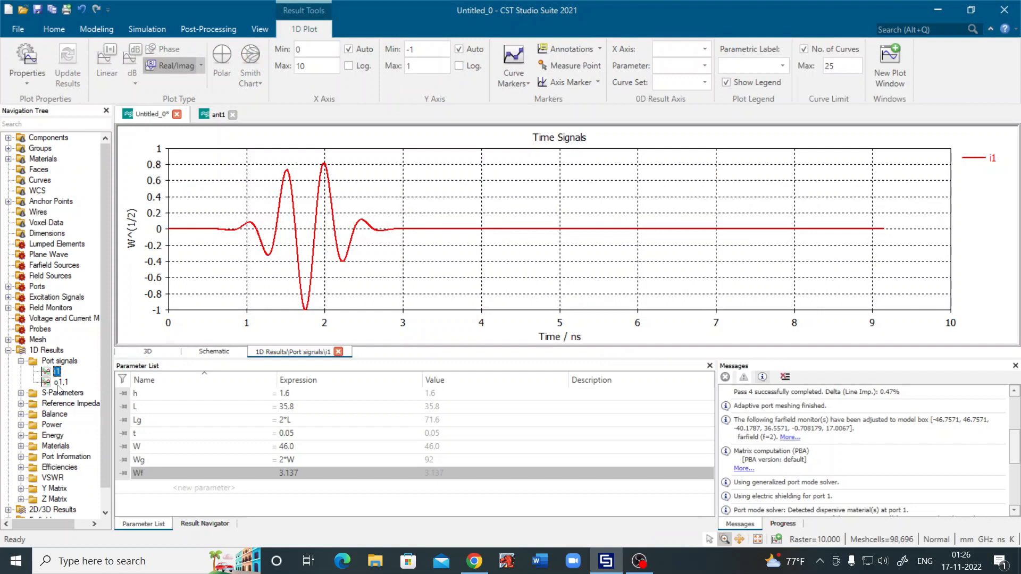
pyautogui.click(60, 382)
pyautogui.scroll(-1, 60, 374)
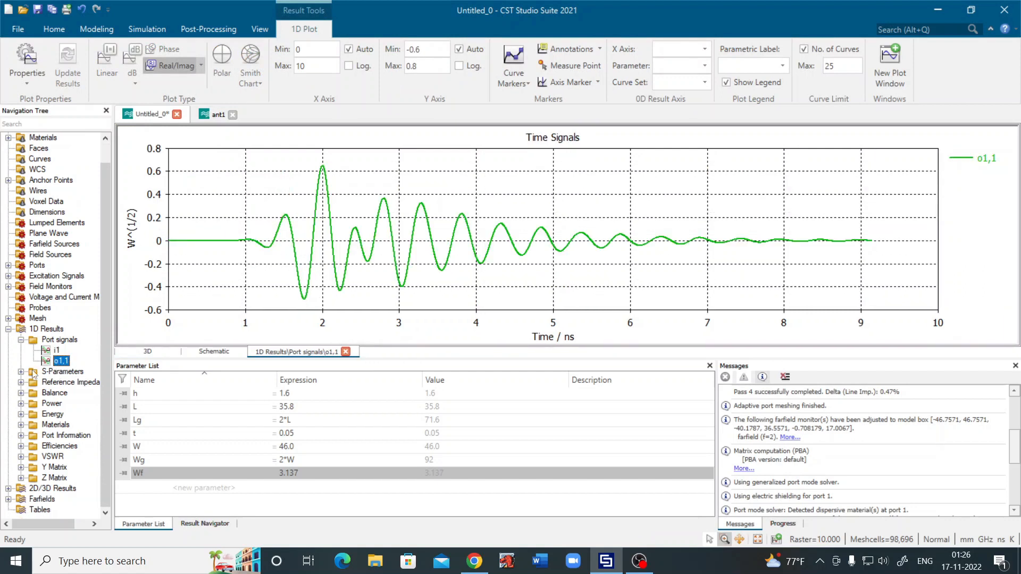
# Plot the S1,1 magnitude and move the axis marker to the curve's minimum.
pyautogui.click(22, 371)
pyautogui.click(62, 382)
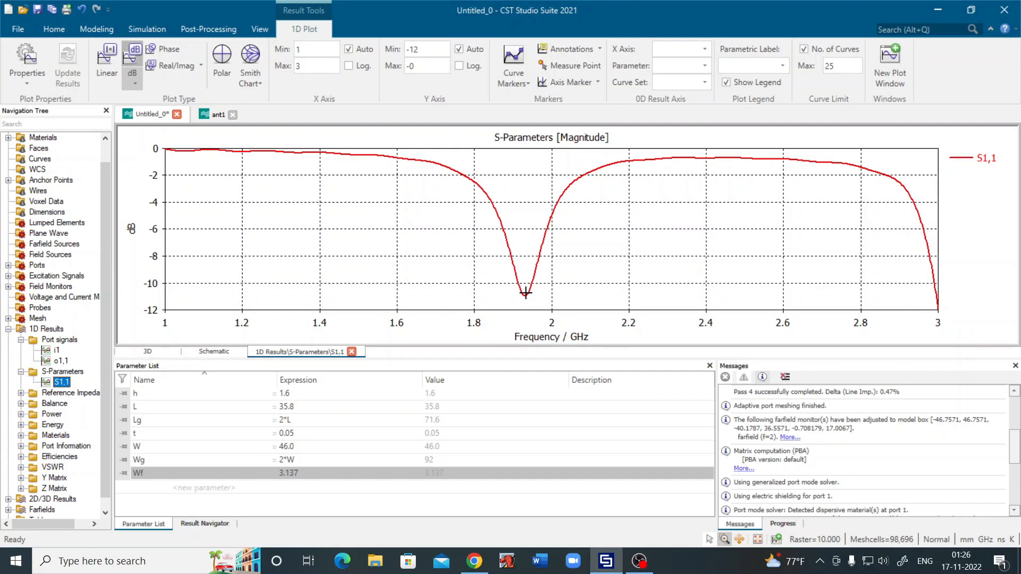
pyautogui.rightClick(522, 194)
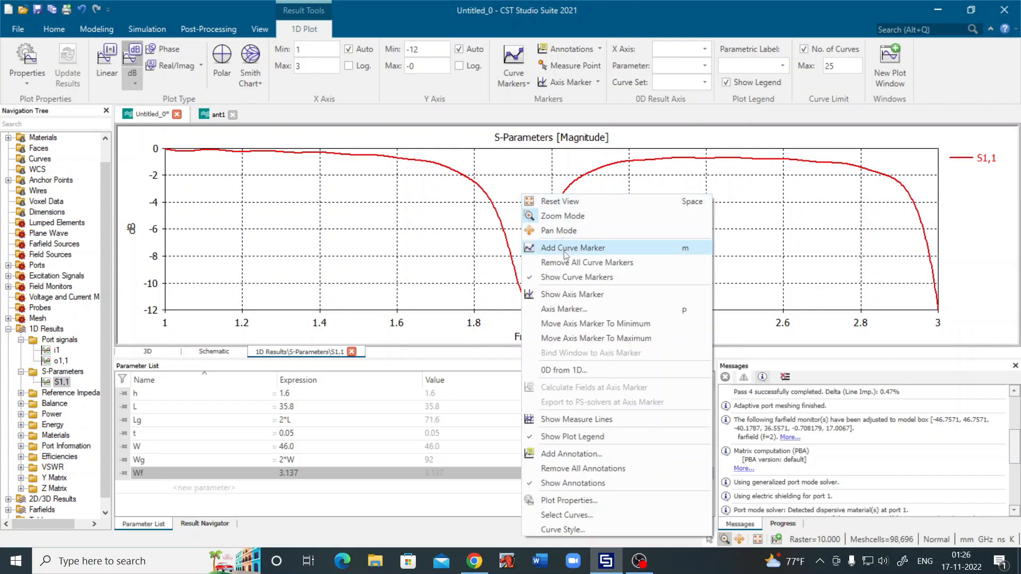
pyautogui.click(574, 324)
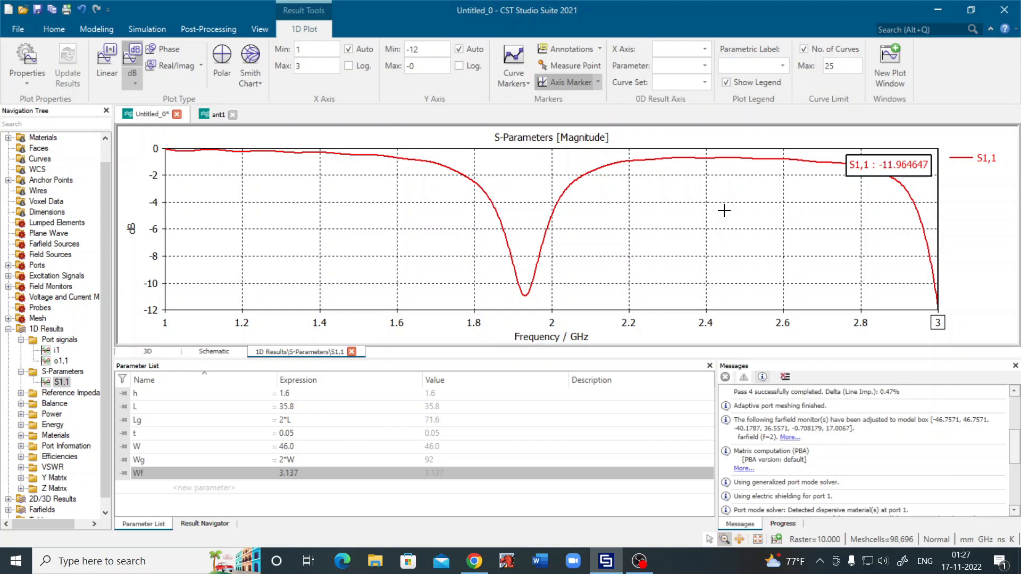
pyautogui.rightClick(894, 201)
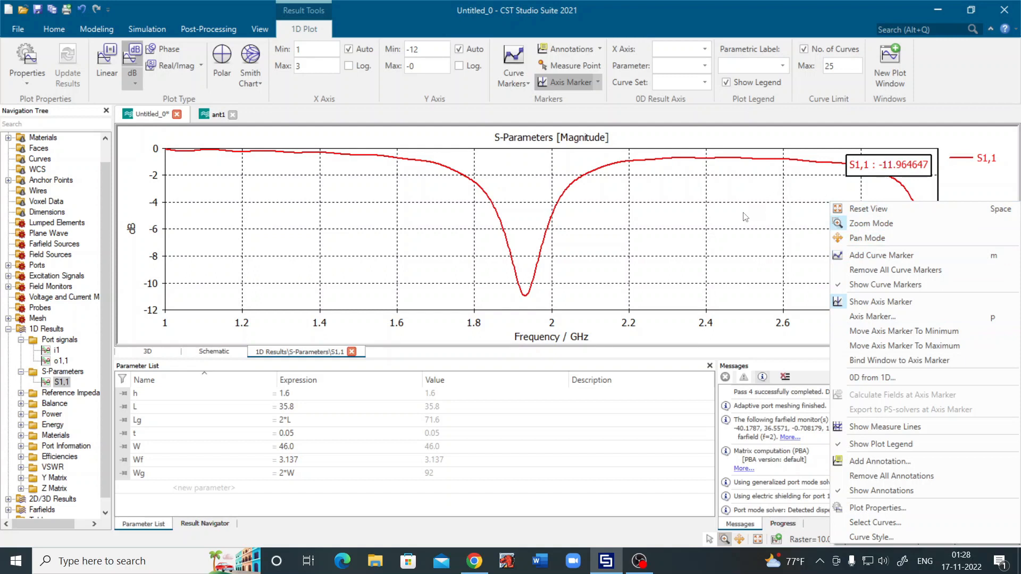
# Add a parameter CTE with the expression 3/3 and set the patch length L to 35.8*CTE.
pyautogui.click(193, 492)
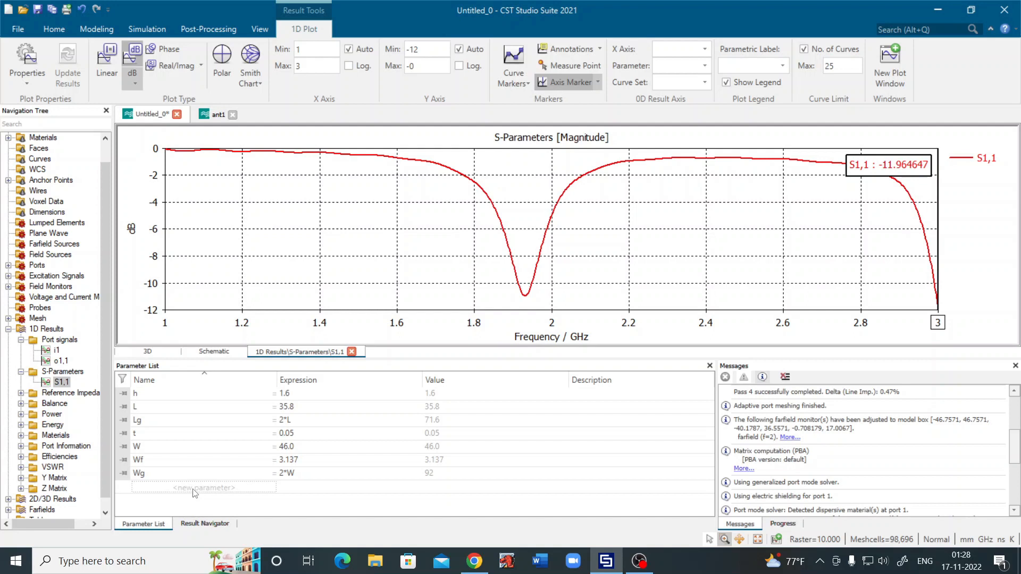
pyautogui.click(194, 489)
pyautogui.write('CTE')
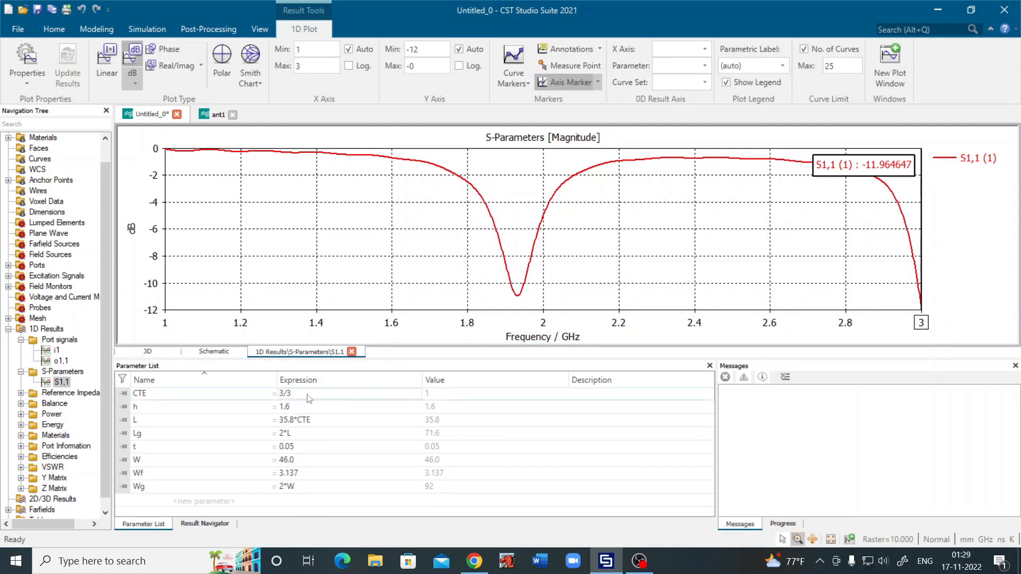
# Set the expression of parameter CTE to 3/2.
pyautogui.doubleClick(308, 394)
pyautogui.press('BackSpace')
pyautogui.write('2')
pyautogui.press('BackSpace')
pyautogui.write('3')
pyautogui.press('Return')
pyautogui.click(453, 399)
pyautogui.click(378, 447)
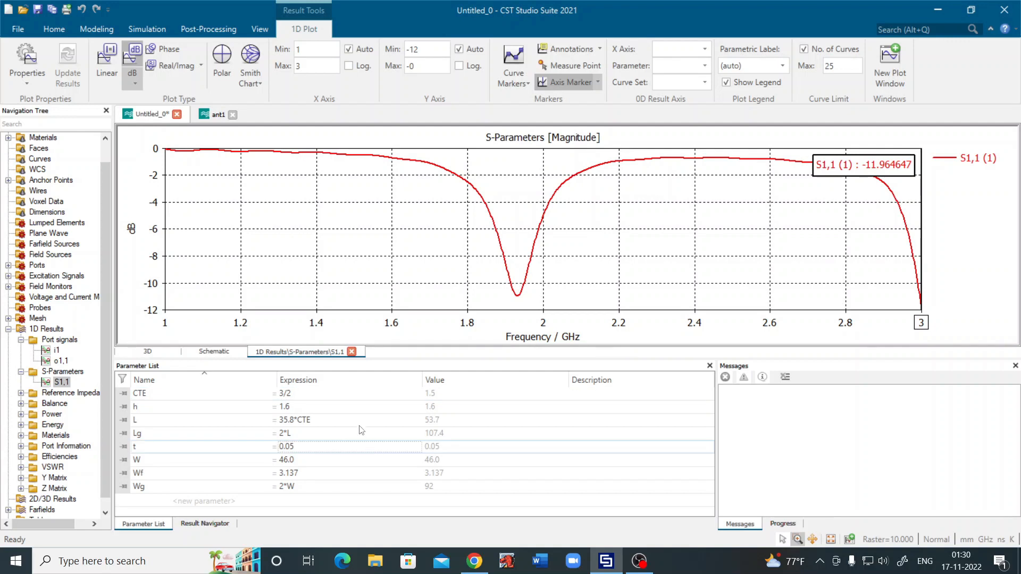
# Remove the CTE factor from the patch length L, leaving its expression as 35.8.
pyautogui.click(344, 424)
pyautogui.click(329, 421)
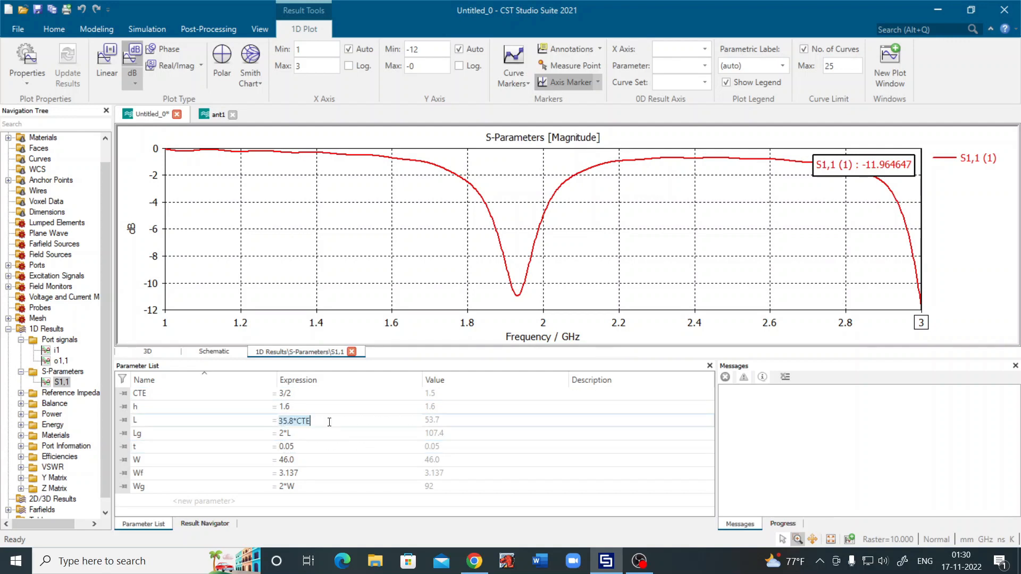
pyautogui.press('BackSpace')
pyautogui.hotkey('ctrl', 'z')
pyautogui.click(329, 420)
pyautogui.press('BackSpace')
pyautogui.press('BackSpace')
pyautogui.press('Return')
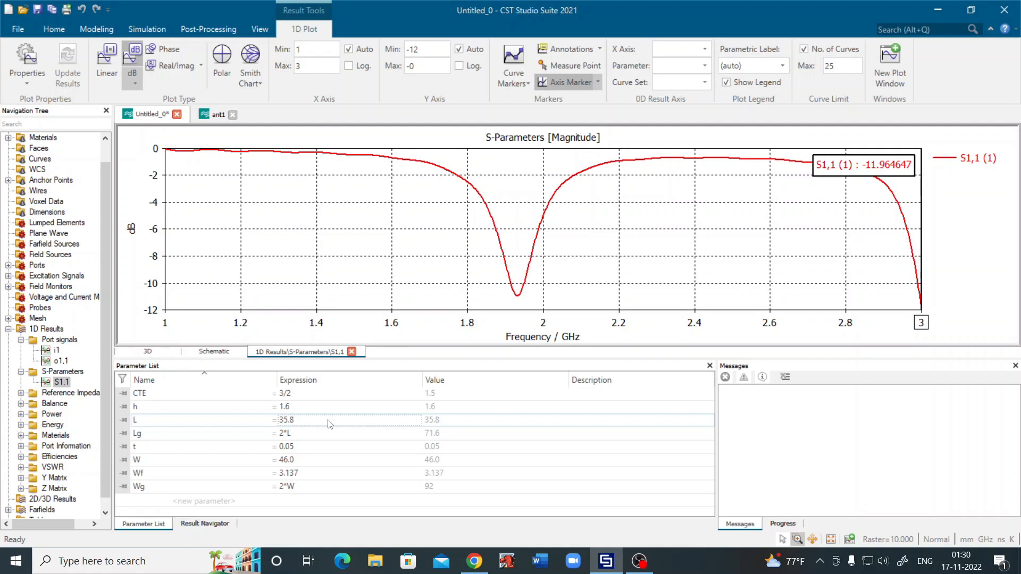
# Multiply the patch length L by CTE again, with the expression 35.8*CTE.
pyautogui.click(329, 420)
pyautogui.click(329, 420)
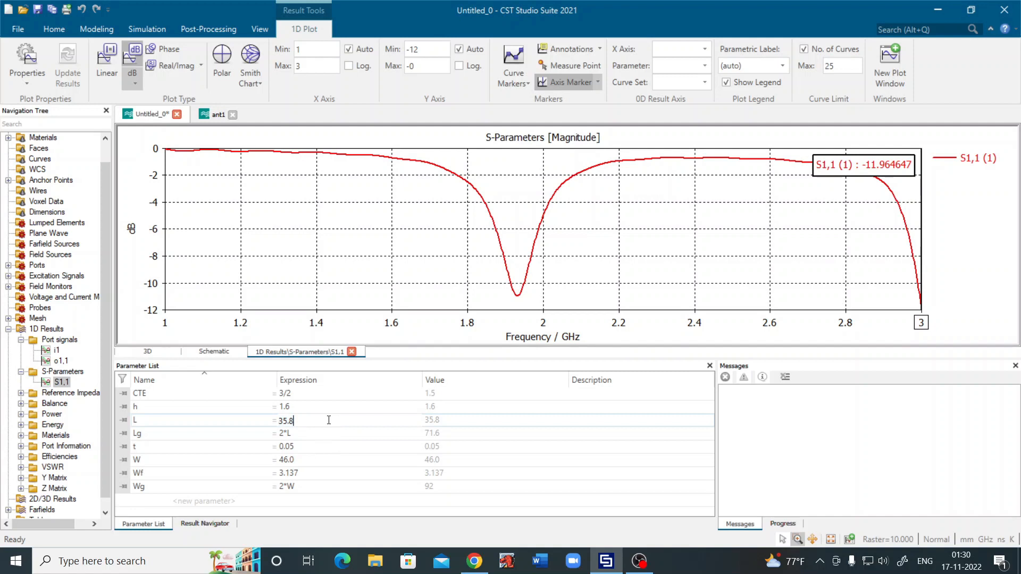
pyautogui.write('*CTE')
pyautogui.click(438, 422)
pyautogui.click(355, 424)
pyautogui.click(363, 459)
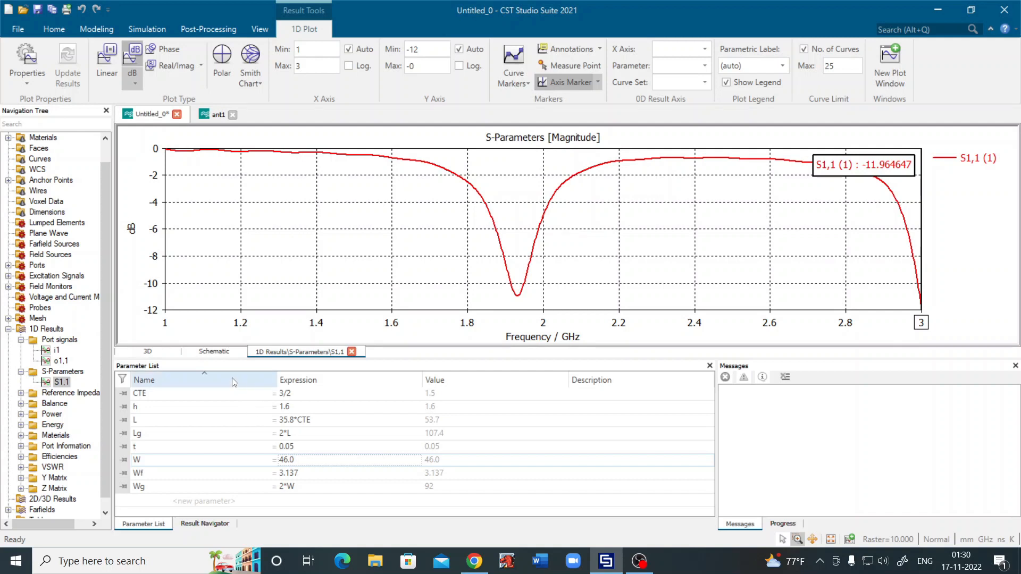
# Run a parametric update of the 3D antenna model and examine the patch with the modified length L.
pyautogui.click(209, 353)
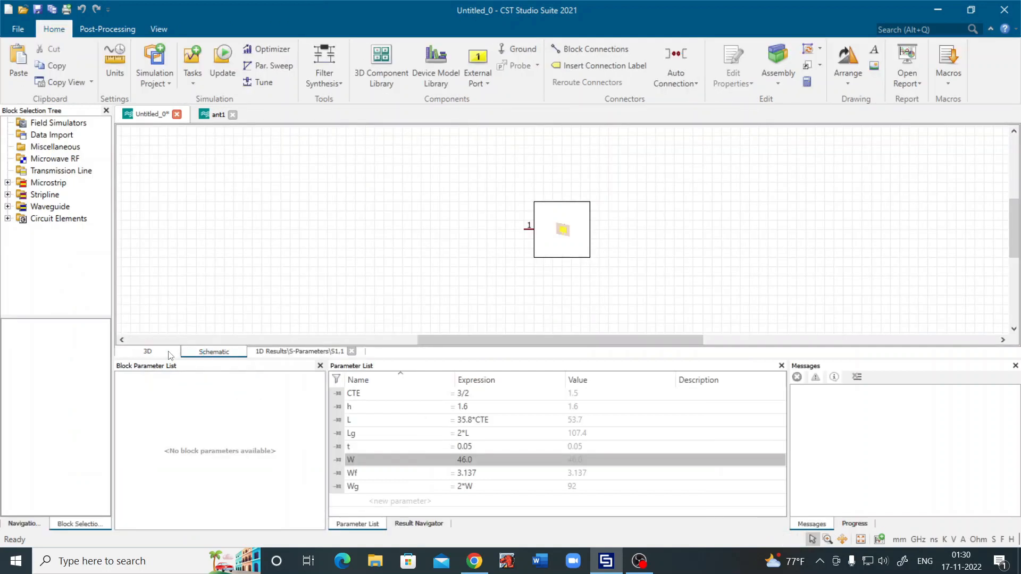
pyautogui.click(148, 351)
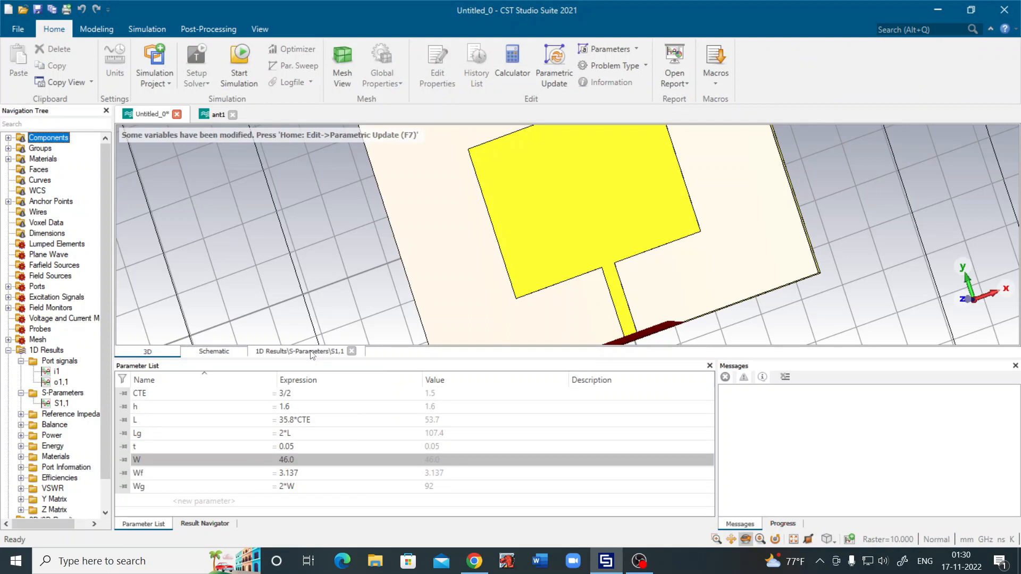
pyautogui.press('F7')
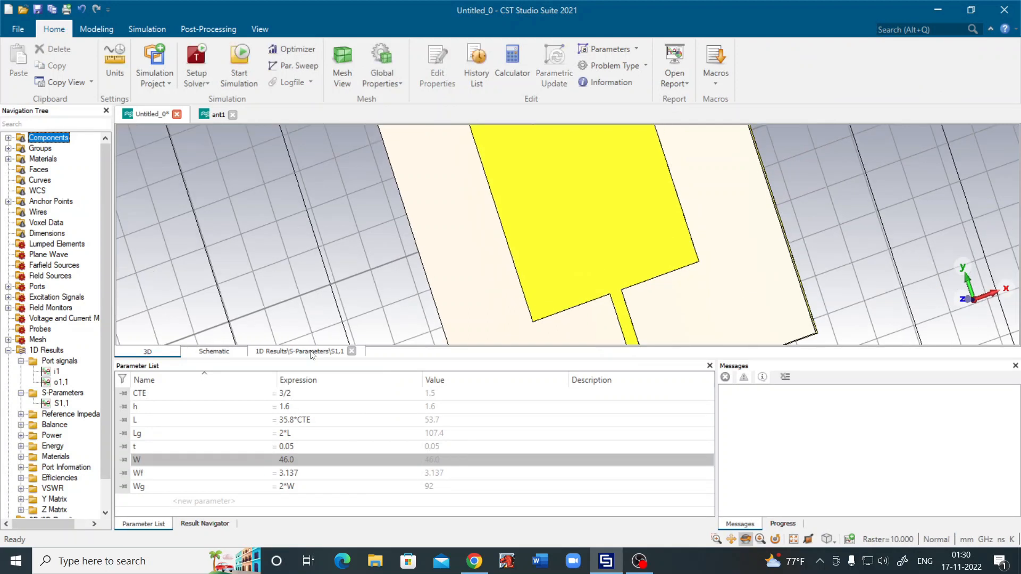
pyautogui.scroll(-4, 486, 319)
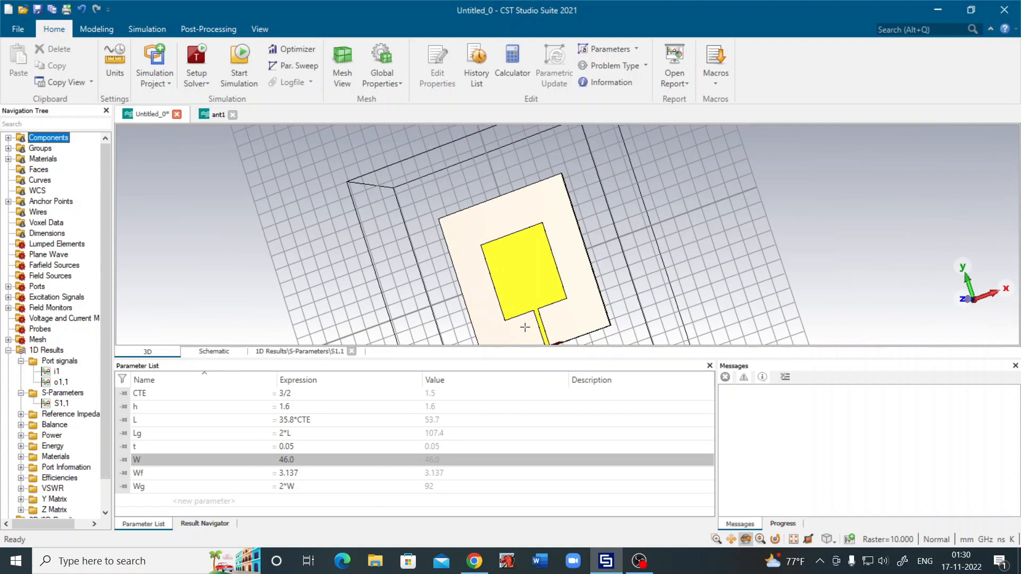
pyautogui.scroll(2, 532, 333)
pyautogui.scroll(2, 532, 332)
pyautogui.scroll(-6, 562, 321)
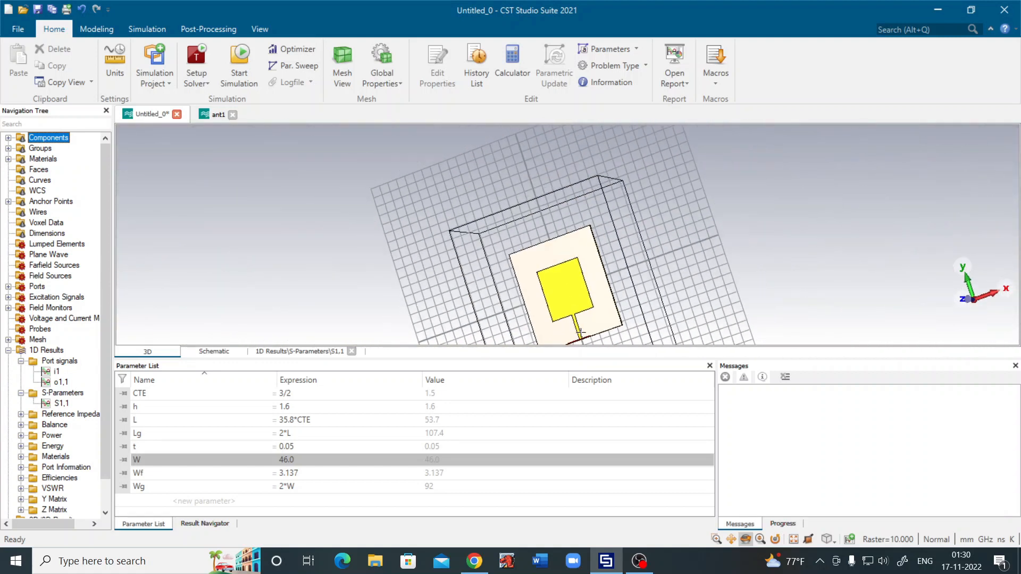
pyautogui.scroll(3, 585, 323)
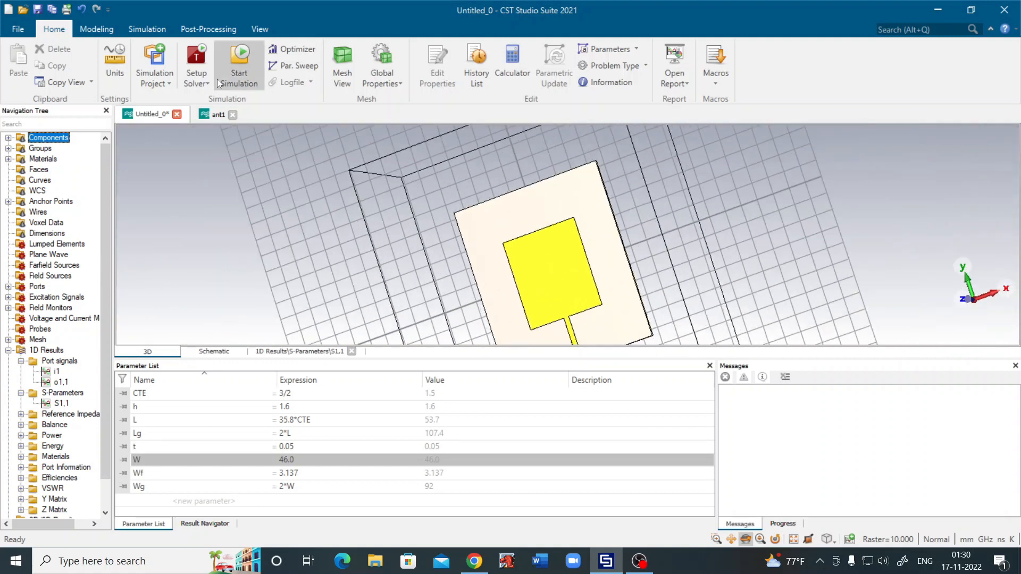
# Rerun the simulation with the modified patch length and plot the S1,1 curves of both runs.
pyautogui.click(242, 61)
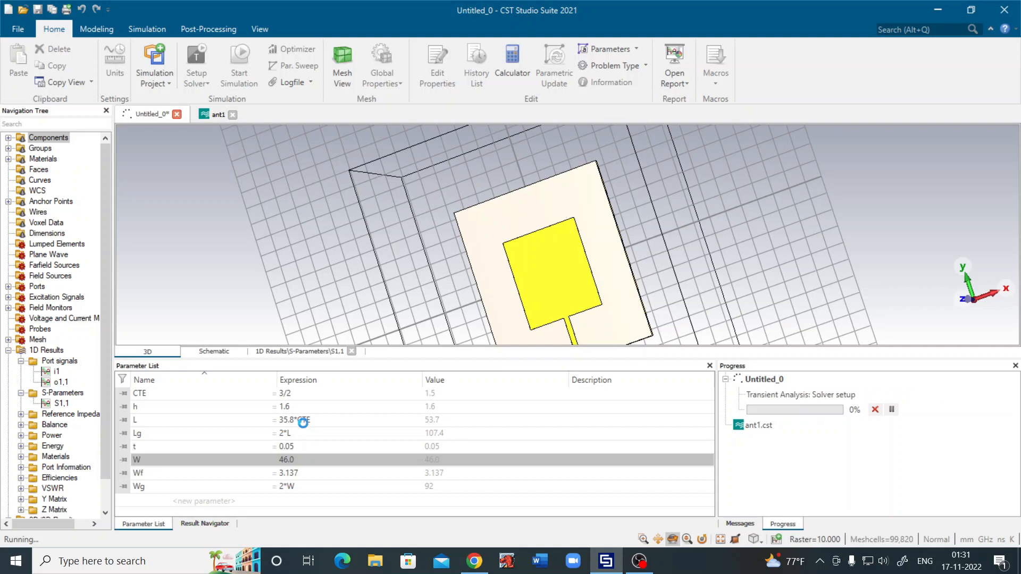
pyautogui.click(8, 351)
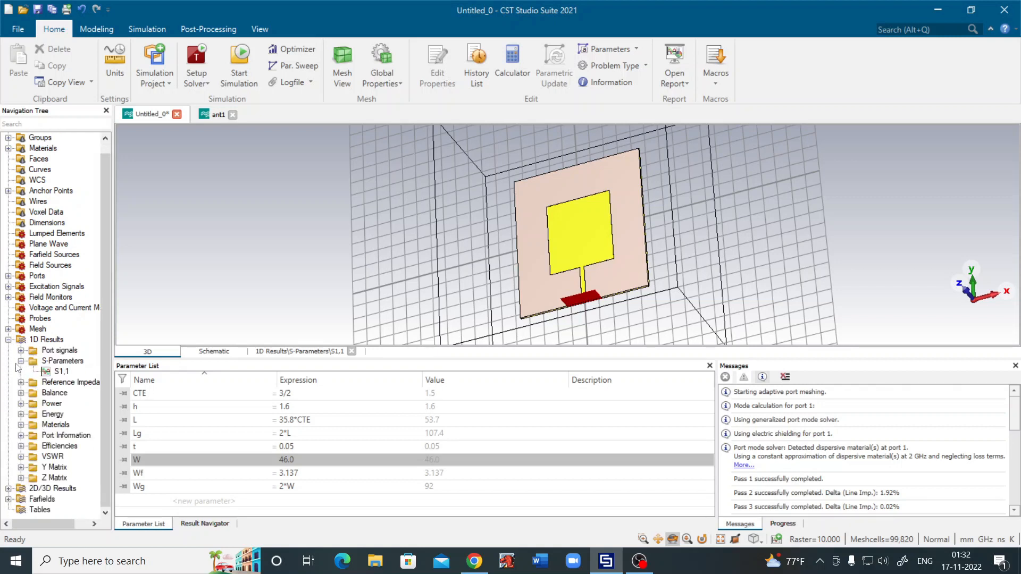
pyautogui.click(20, 361)
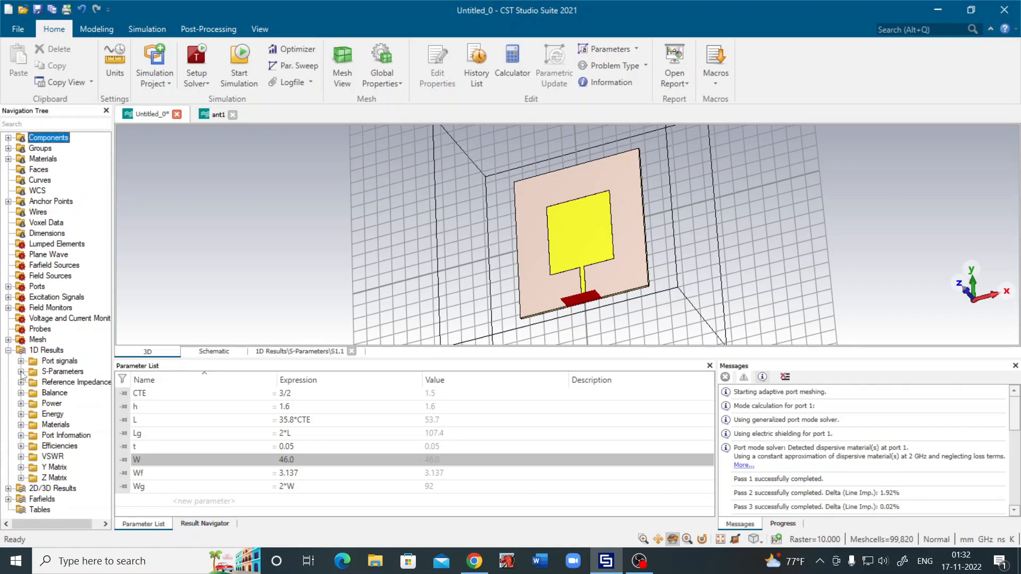
pyautogui.click(20, 372)
pyautogui.click(62, 382)
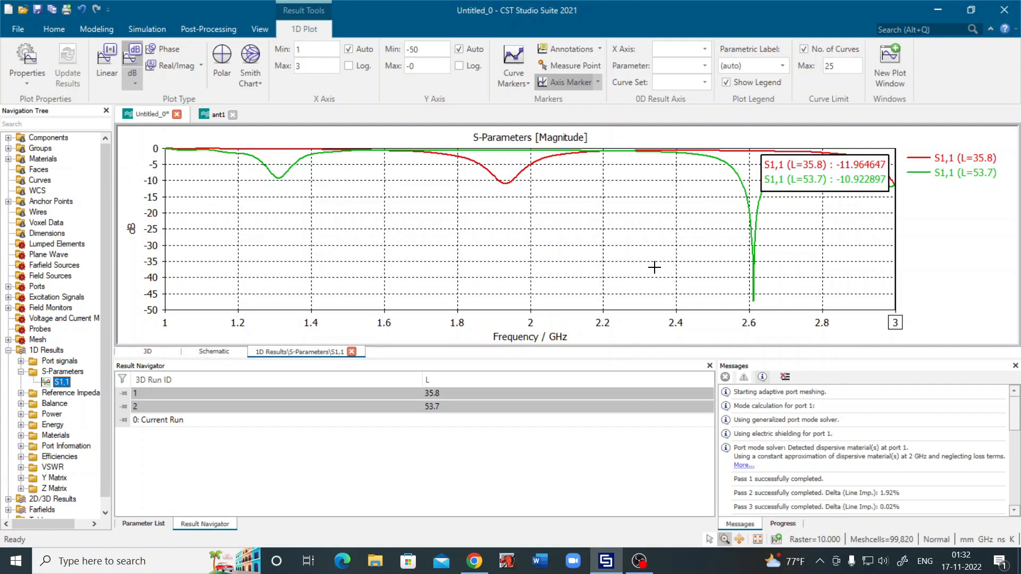
# Move the axis marker to the minimum of the S1,1 curves and examine the resonance dip up close.
pyautogui.rightClick(466, 256)
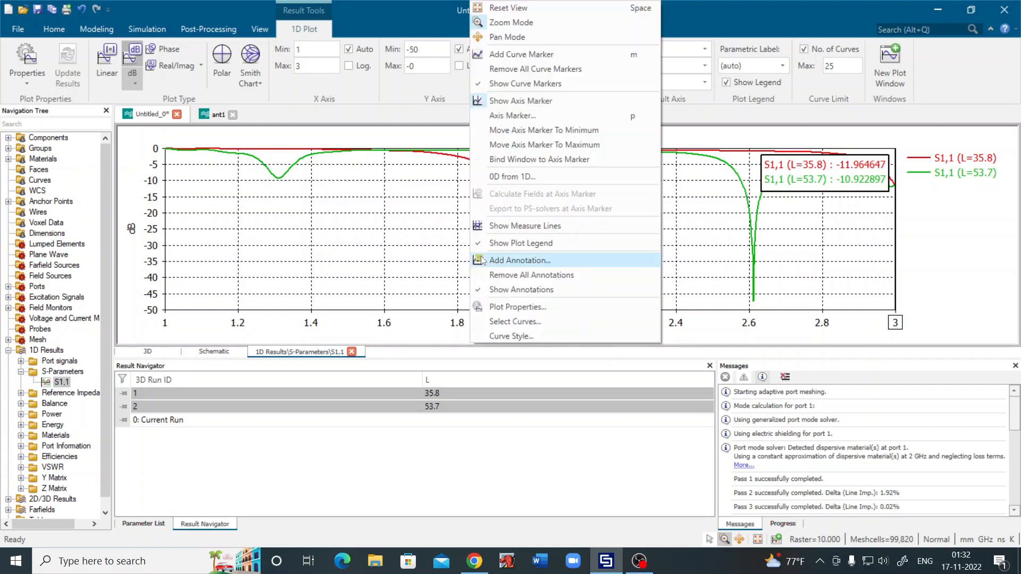
pyautogui.click(526, 131)
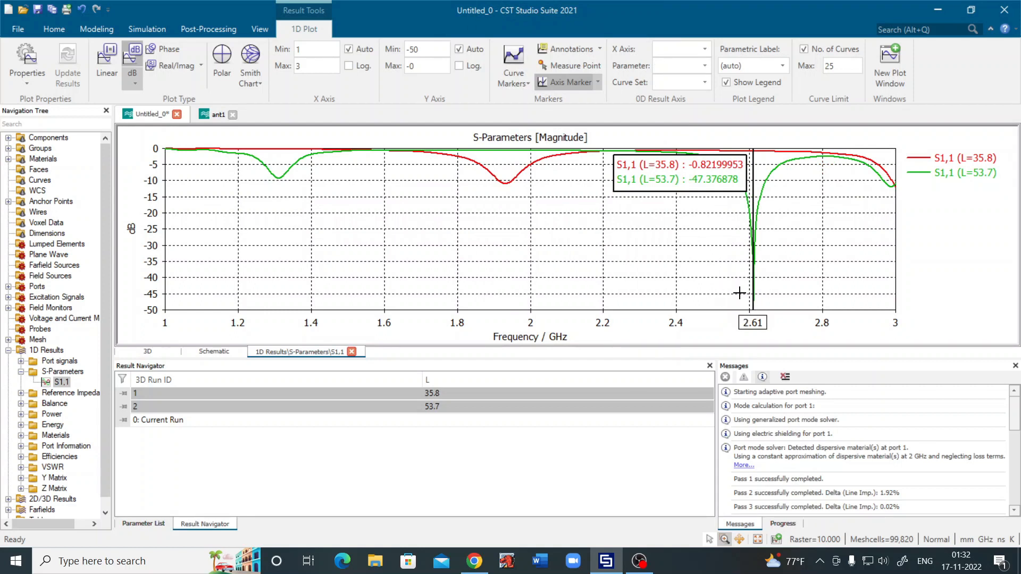
pyautogui.scroll(2, 785, 268)
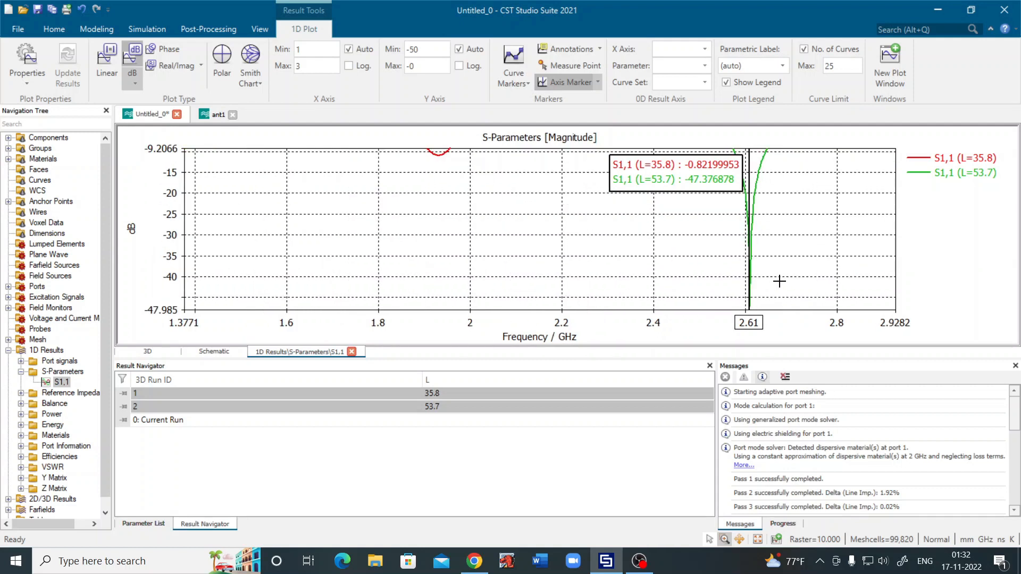
pyautogui.scroll(1, 779, 281)
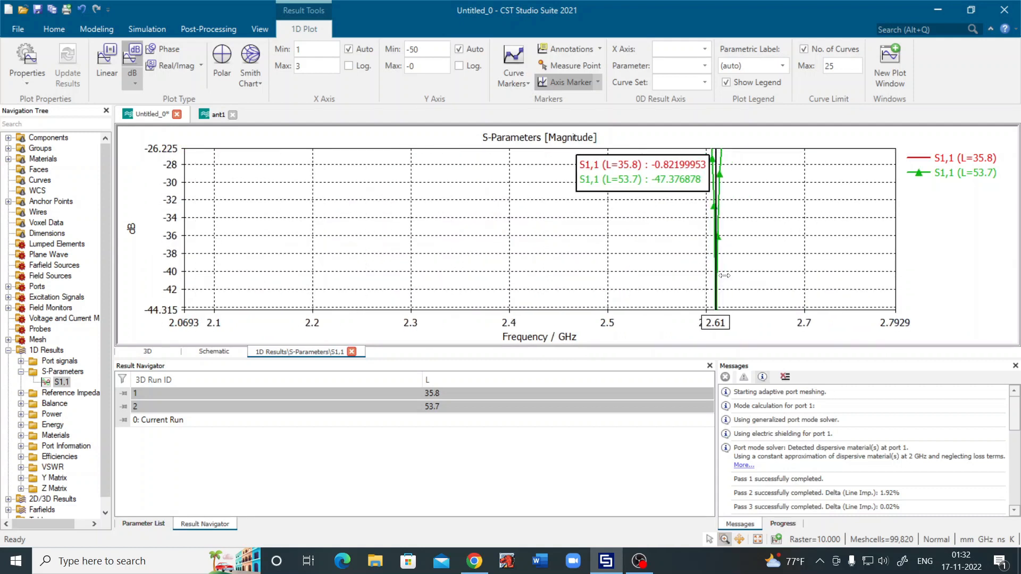
pyautogui.scroll(-3, 665, 245)
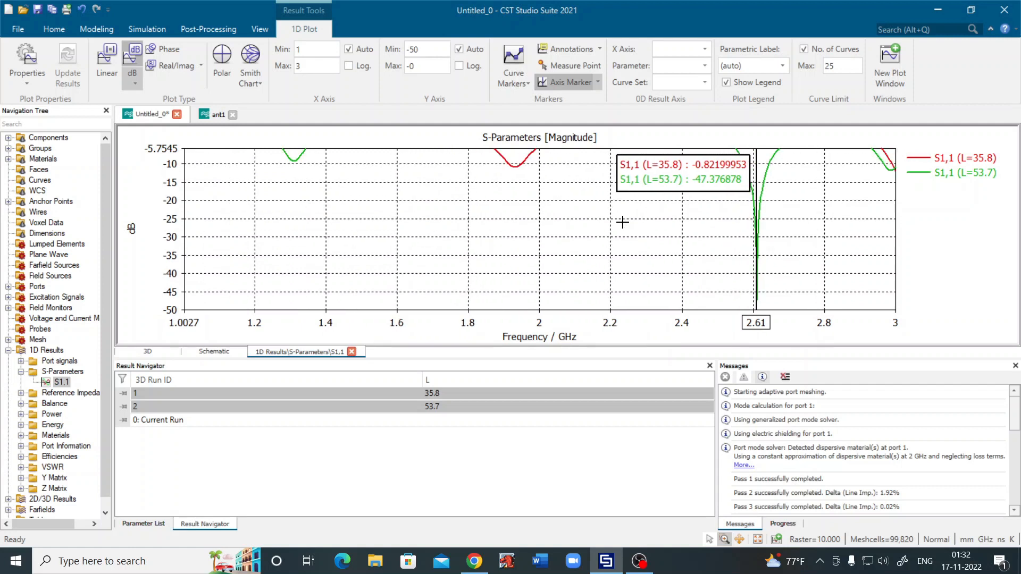
pyautogui.rightClick(609, 234)
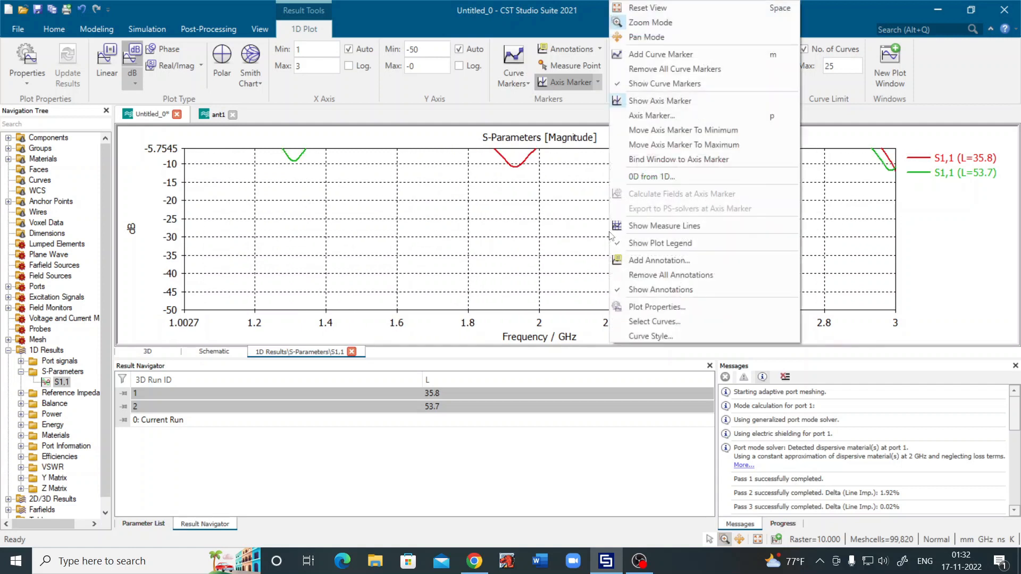
pyautogui.click(573, 239)
pyautogui.scroll(-1, 569, 256)
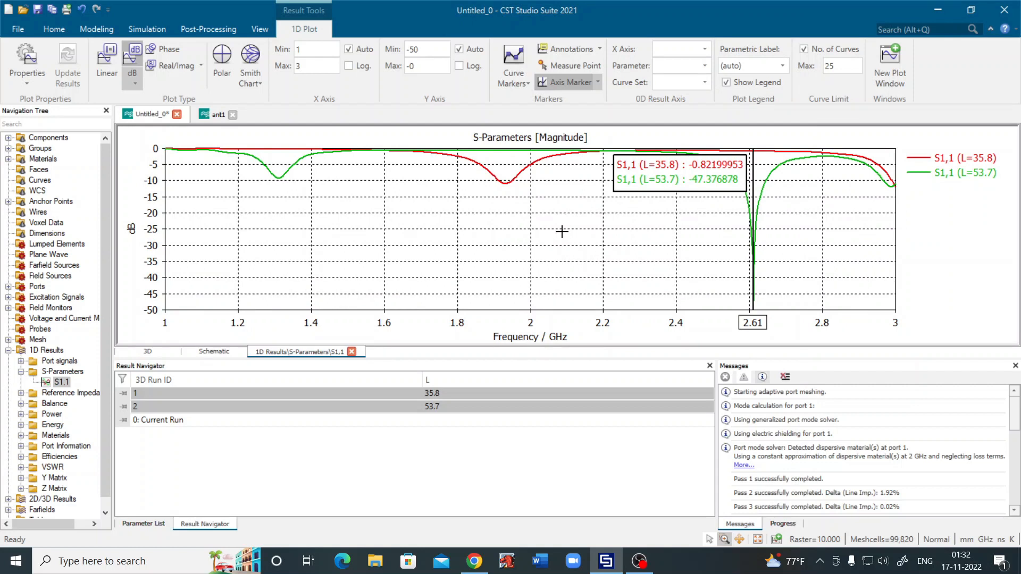
# Check the S1,1 curves with the axis marker at the maximum, and return it to the minimum.
pyautogui.rightClick(563, 239)
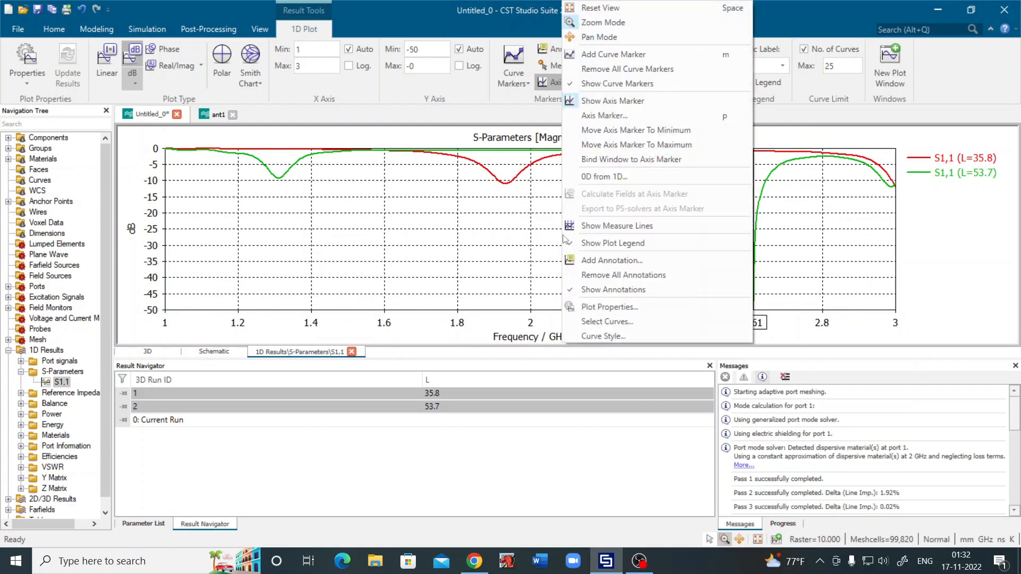
pyautogui.click(647, 145)
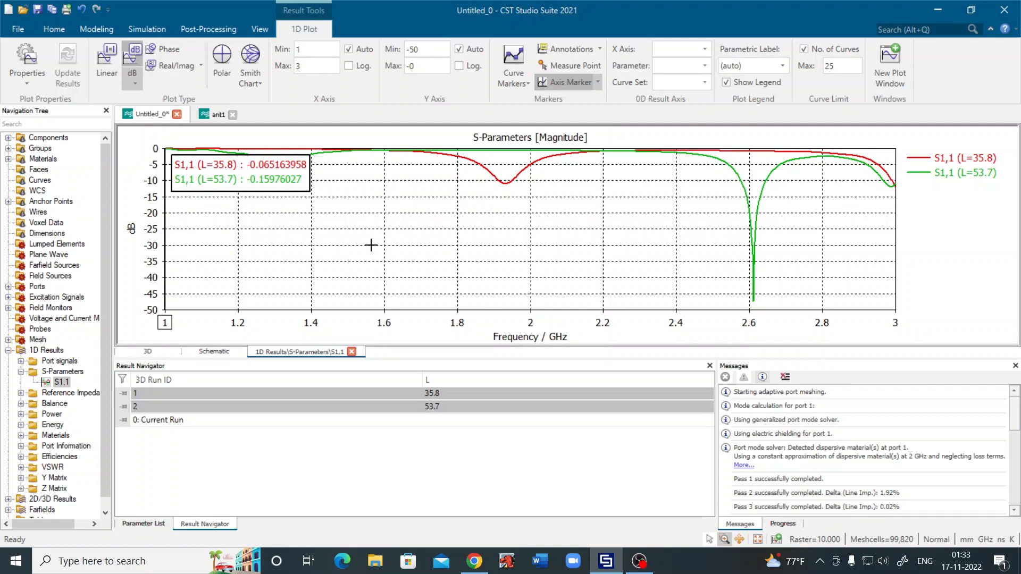
pyautogui.rightClick(599, 249)
pyautogui.click(656, 130)
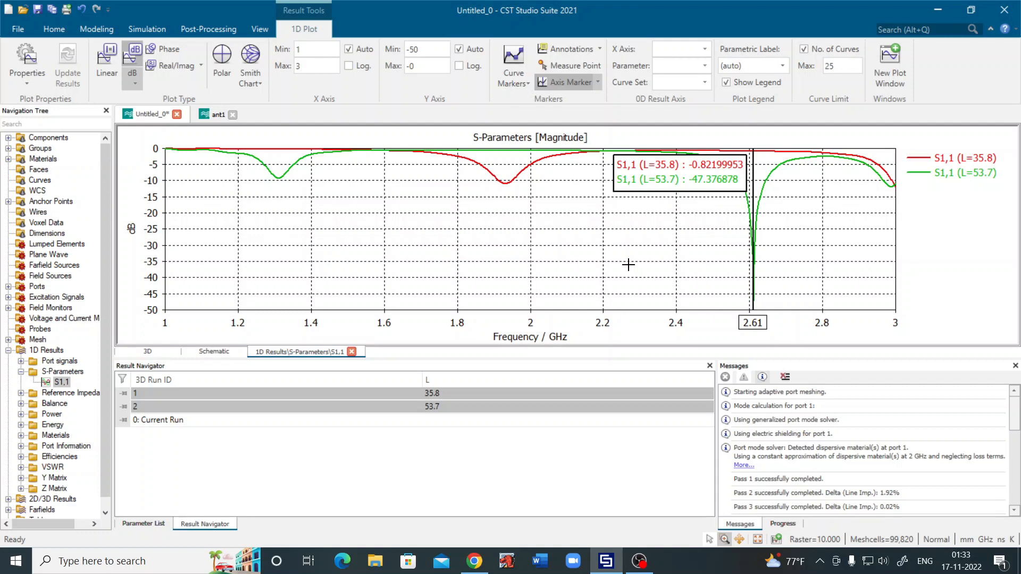
# Display the 2 GHz E-field result from the 2D/3D results on the antenna model.
pyautogui.scroll(-1, 38, 420)
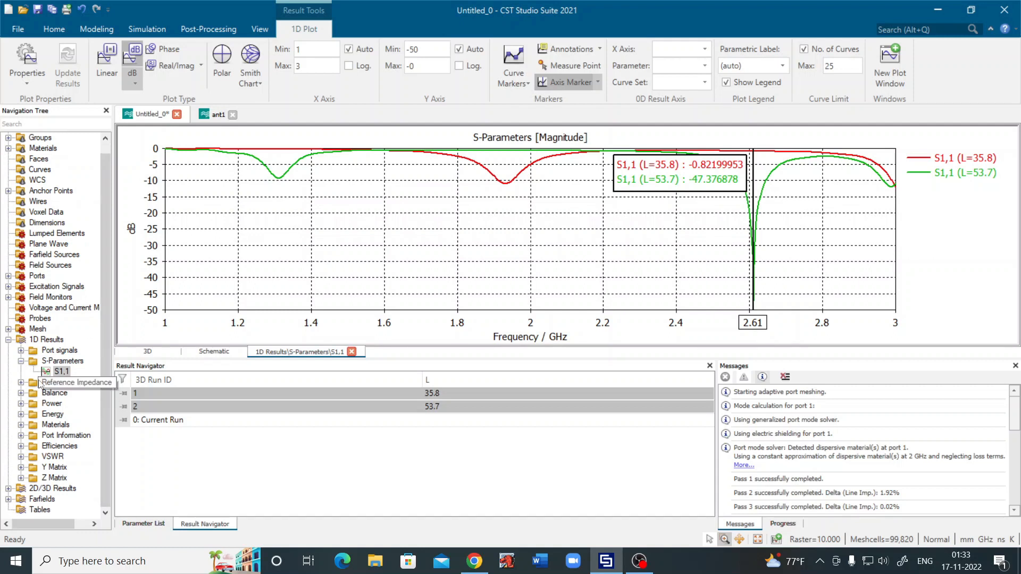
pyautogui.click(8, 489)
pyautogui.scroll(-1, 16, 481)
pyautogui.click(21, 447)
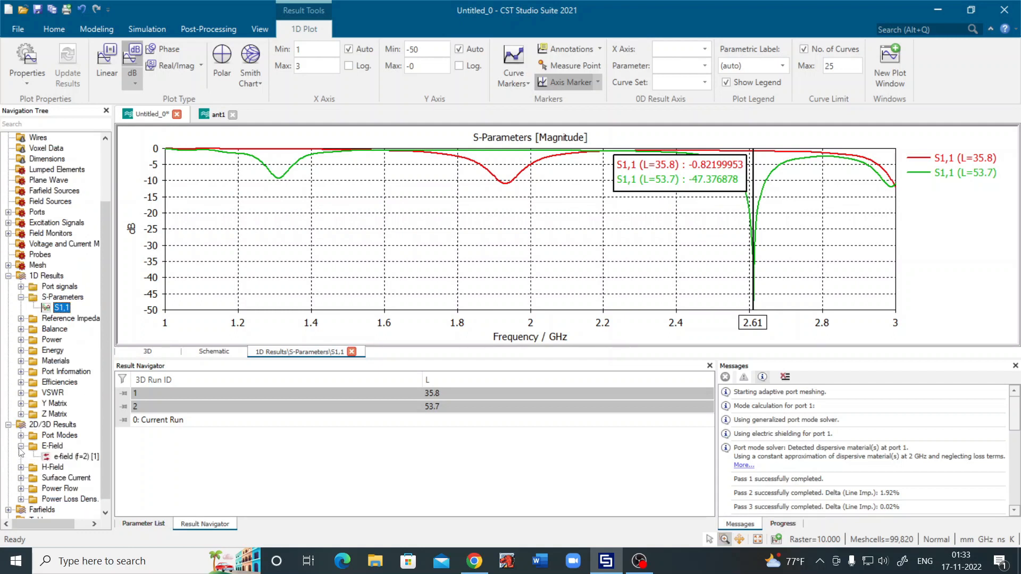
pyautogui.click(59, 458)
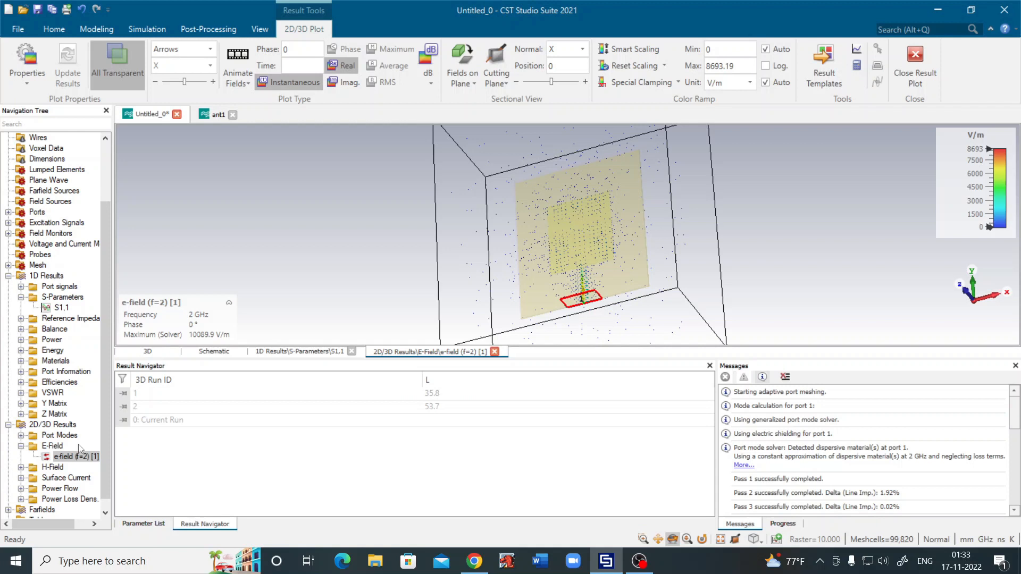
# Display the 2 GHz H-field result on the antenna model.
pyautogui.scroll(-1, 53, 481)
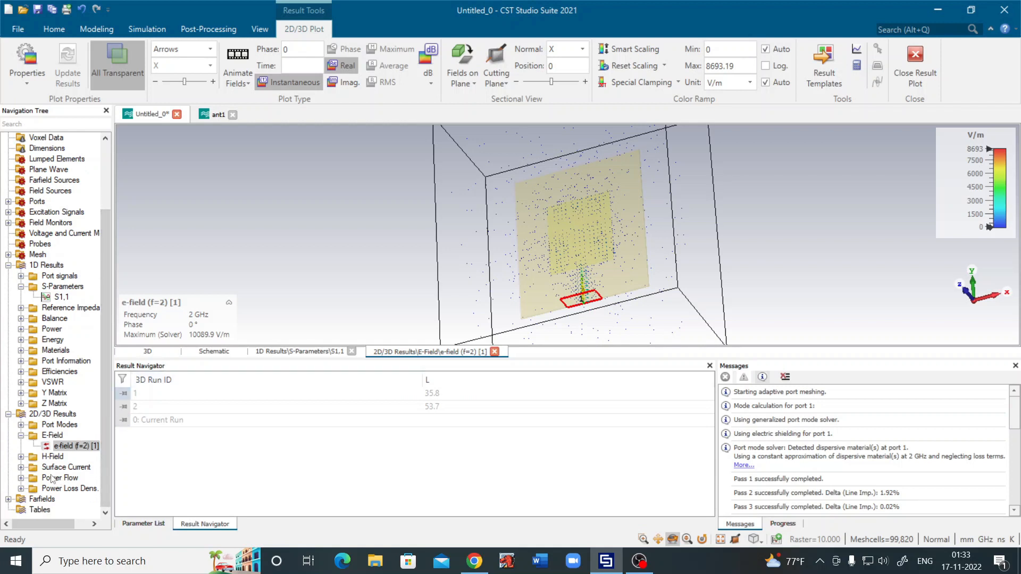
pyautogui.click(21, 457)
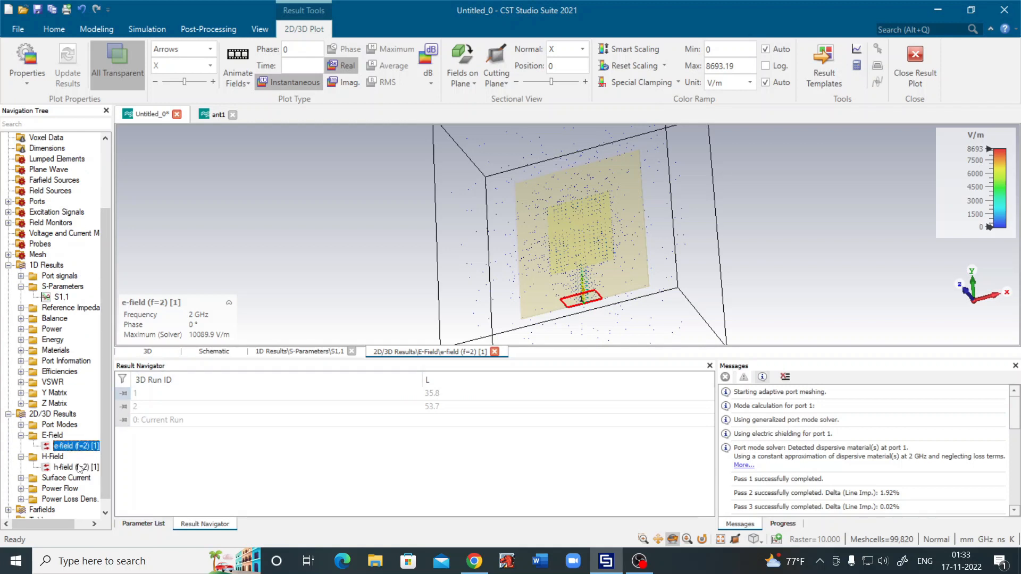
pyautogui.click(79, 467)
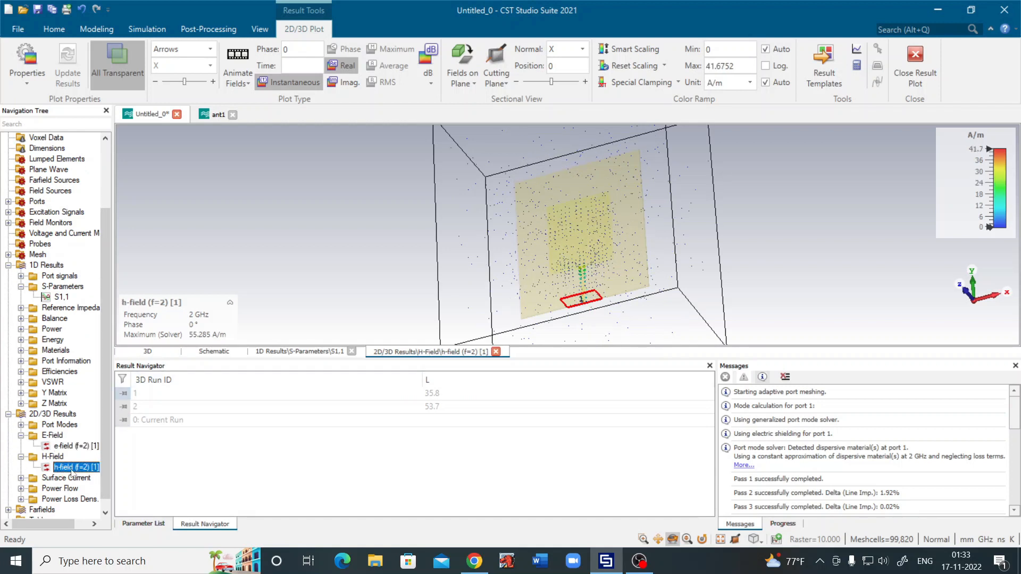
# Display the 2 GHz surface current on the antenna and animate the field.
pyautogui.click(21, 478)
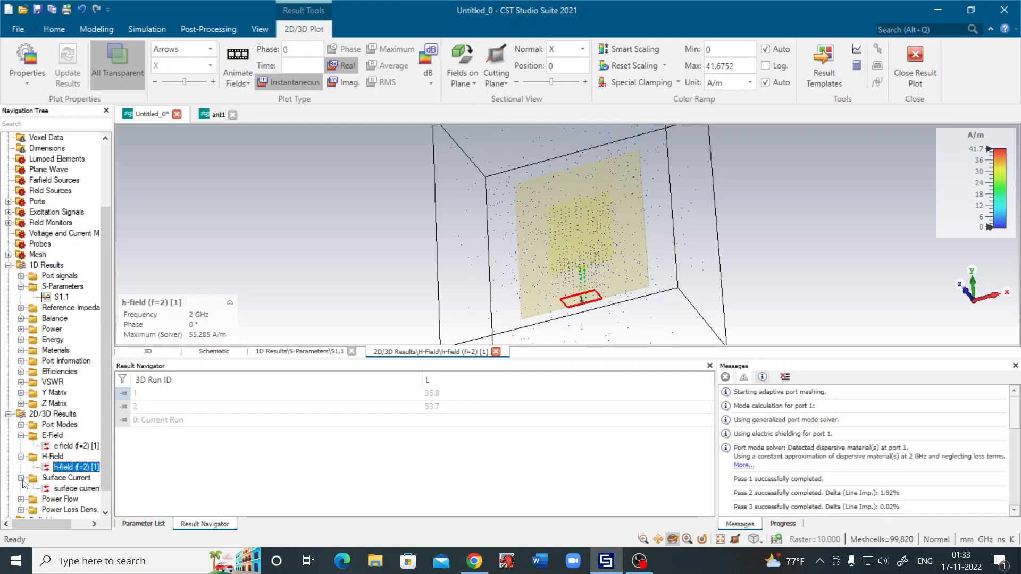
pyautogui.click(68, 488)
pyautogui.rightClick(546, 209)
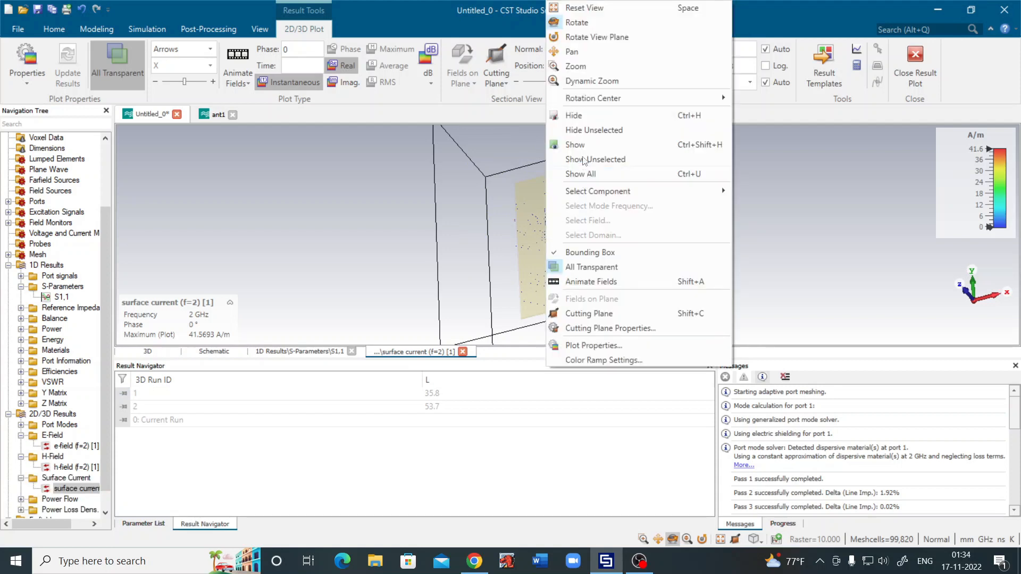
pyautogui.click(583, 282)
# Examine the animated surface current on the patch and feed line, up close and from different angles.
pyautogui.scroll(5, 570, 260)
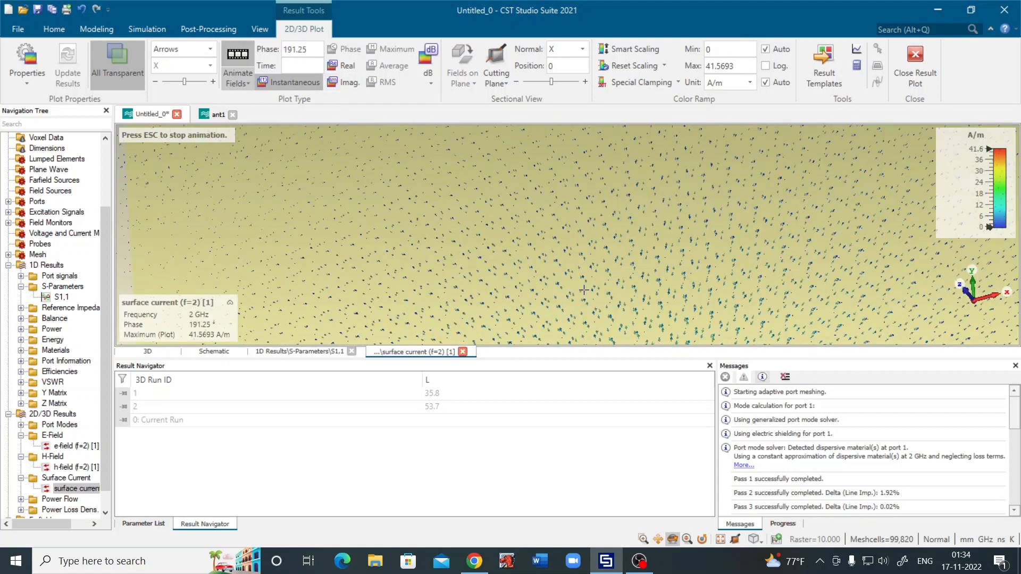
pyautogui.scroll(-4, 584, 290)
pyautogui.scroll(4, 583, 290)
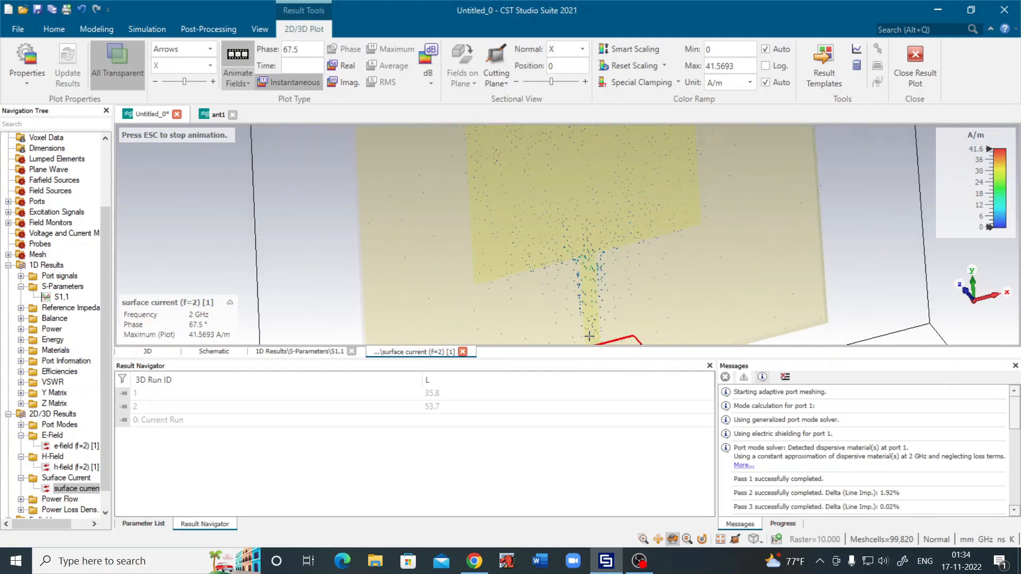
pyautogui.scroll(2, 587, 336)
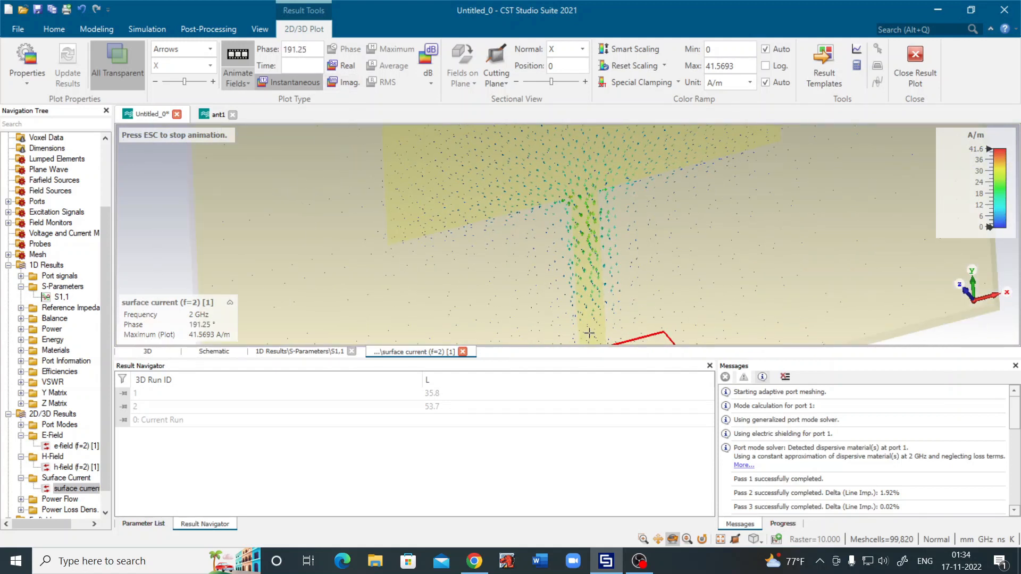
pyautogui.scroll(3, 595, 277)
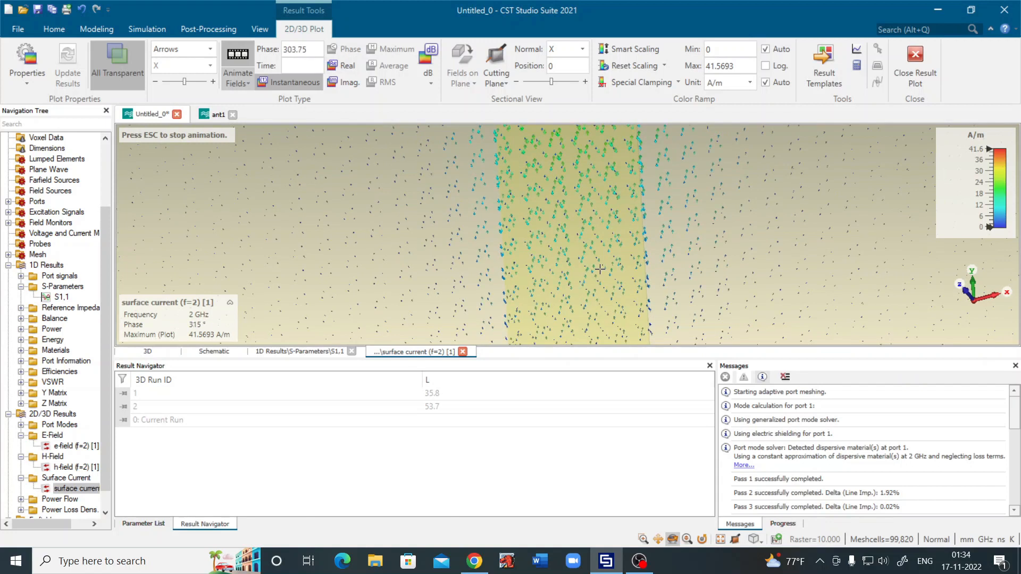
pyautogui.scroll(-5, 600, 268)
pyautogui.scroll(-3, 604, 265)
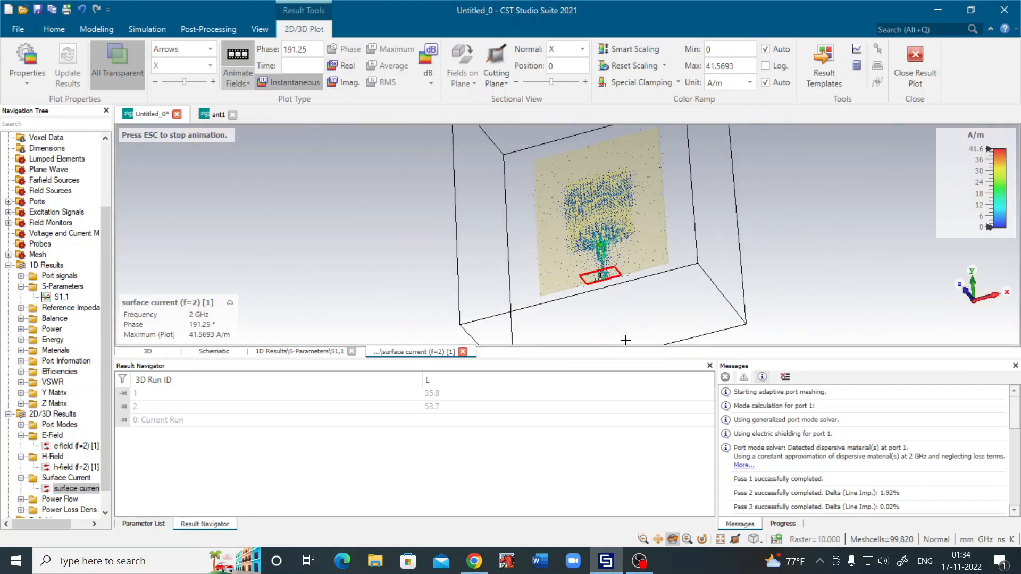
pyautogui.scroll(4, 618, 275)
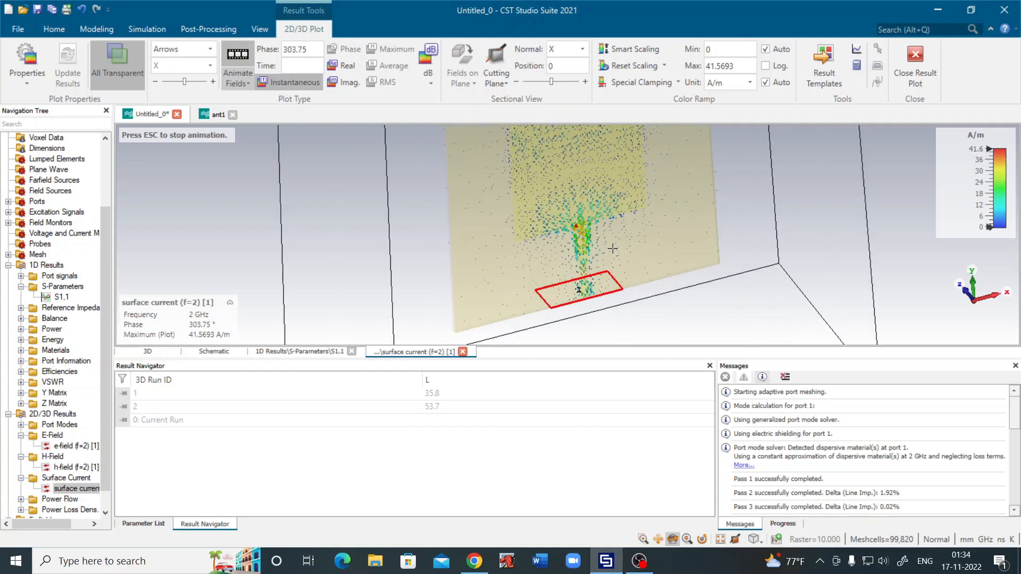
pyautogui.scroll(1, 613, 248)
pyautogui.scroll(-3, 612, 248)
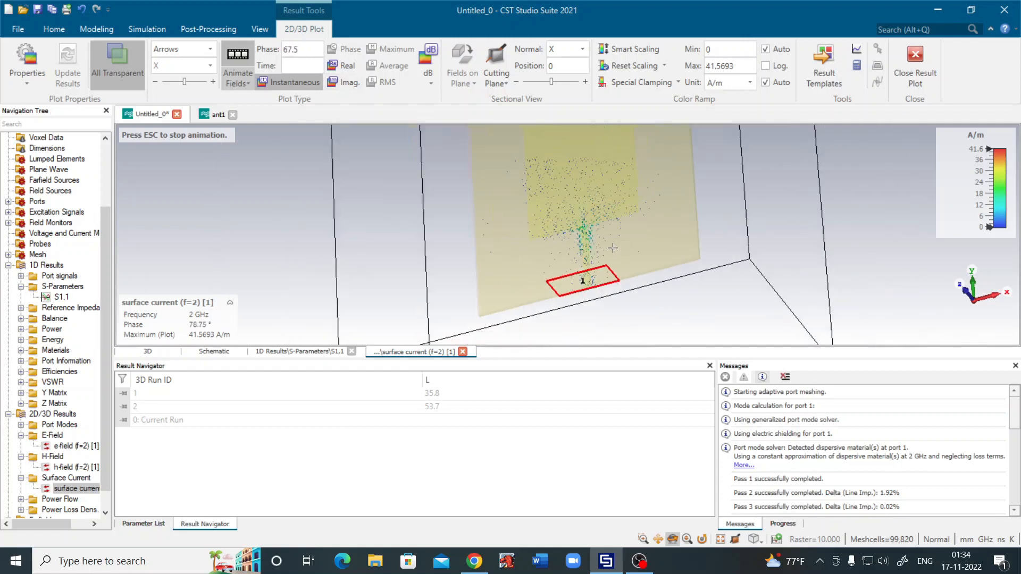
pyautogui.scroll(-2, 613, 248)
pyautogui.moveTo(612, 249); pyautogui.dragTo(706, 260)
pyautogui.moveTo(694, 219); pyautogui.dragTo(395, 268)
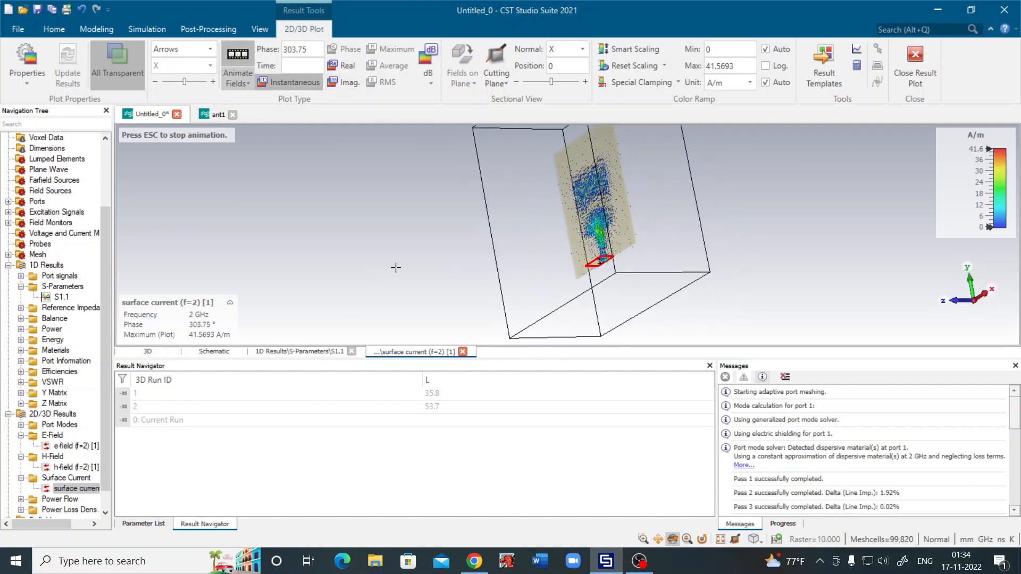
# Revisit the S1,1 comparison plot and reopen the 2 GHz surface current result.
pyautogui.scroll(3, 106, 237)
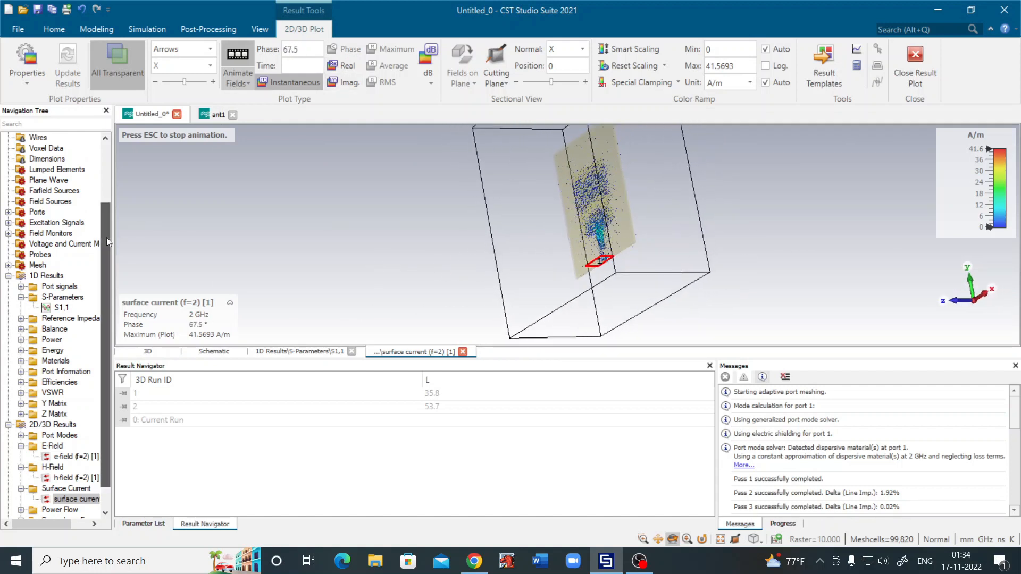
pyautogui.click(8, 139)
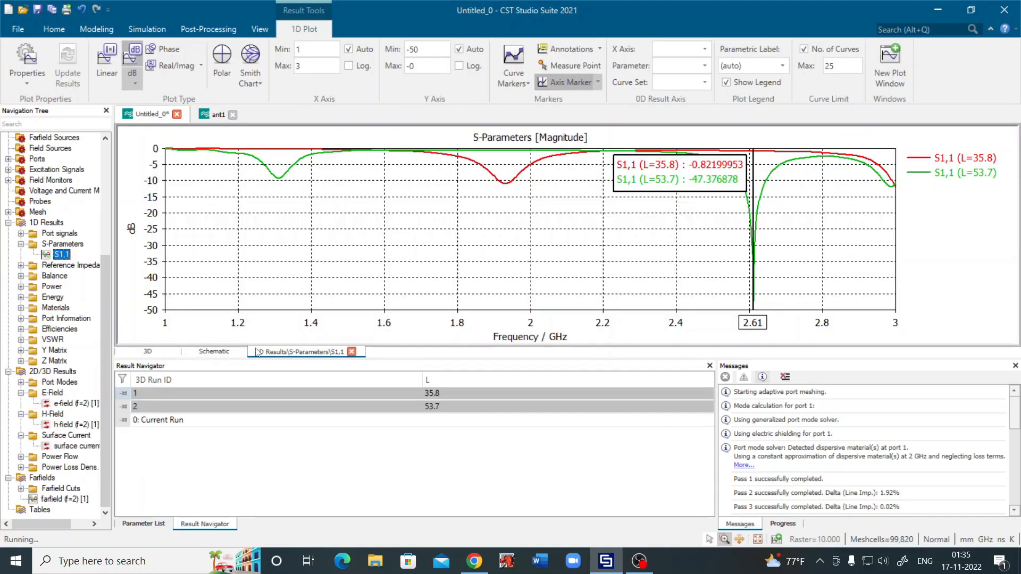
pyautogui.click(69, 436)
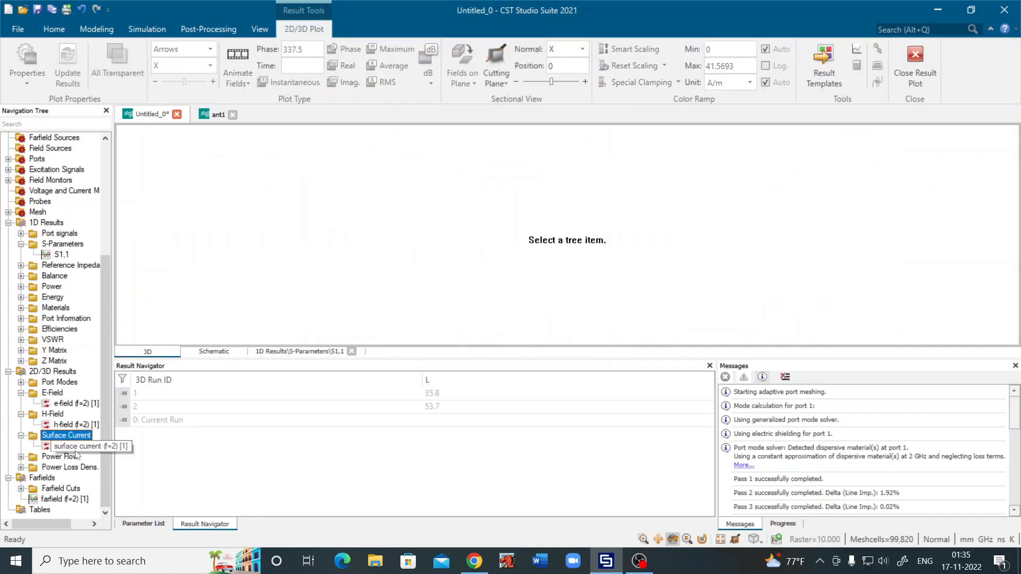
pyautogui.click(75, 446)
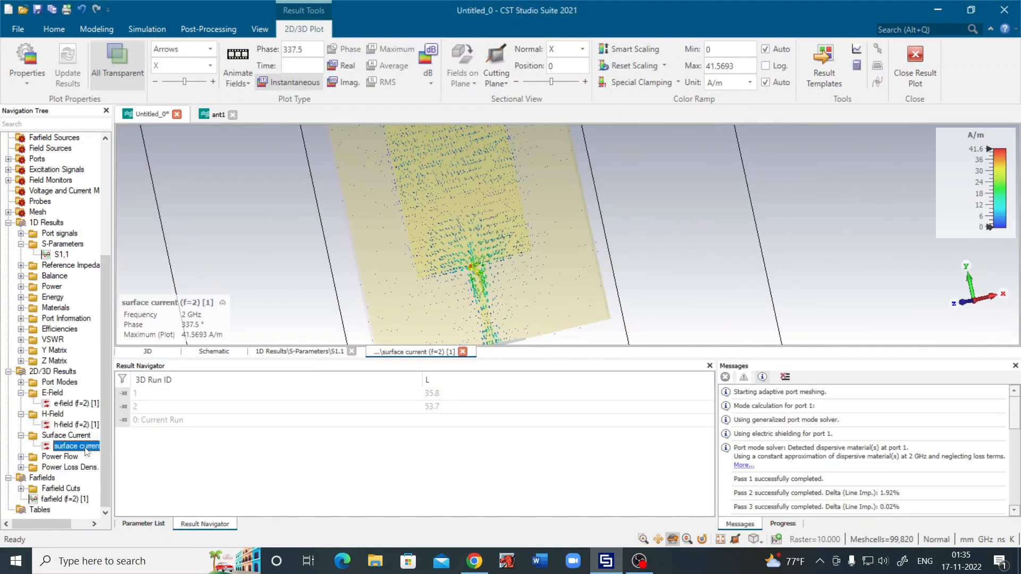